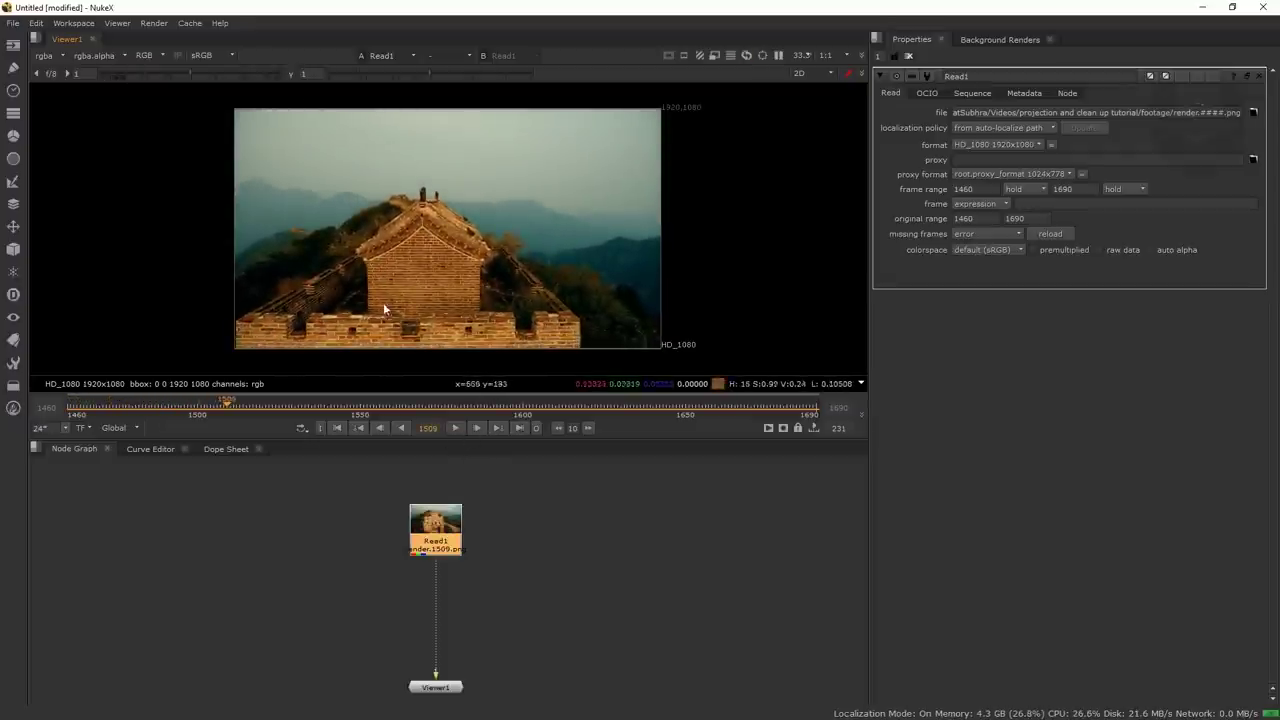
# Switch to the LargeViewer workspace, maximize the window, and frame the nodes in the node graph.
pyautogui.click(75, 23)
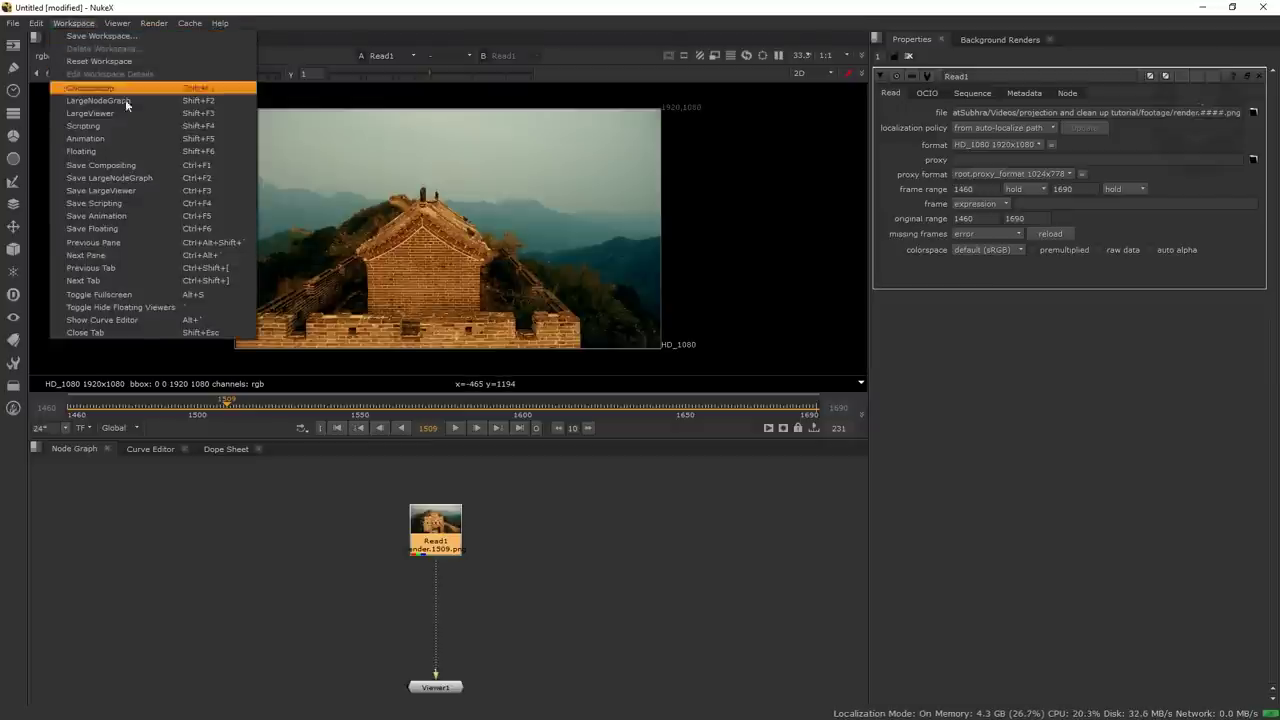
pyautogui.click(110, 116)
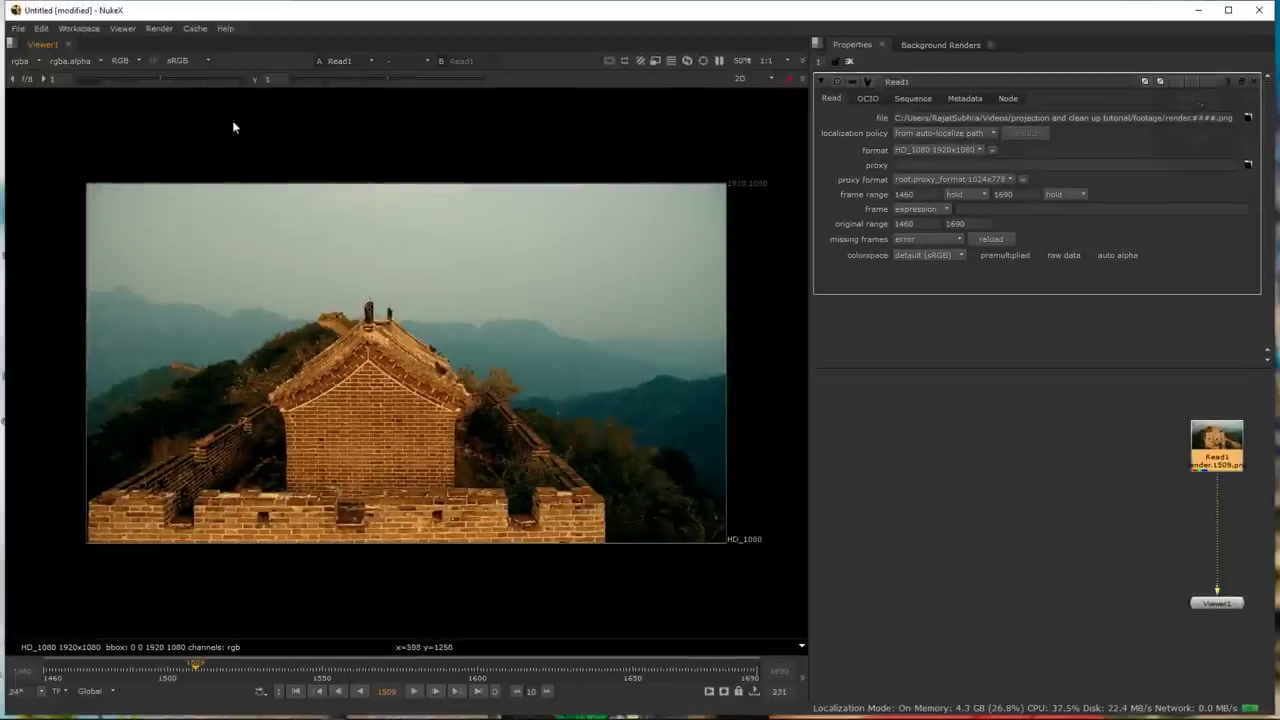
pyautogui.click(1228, 10)
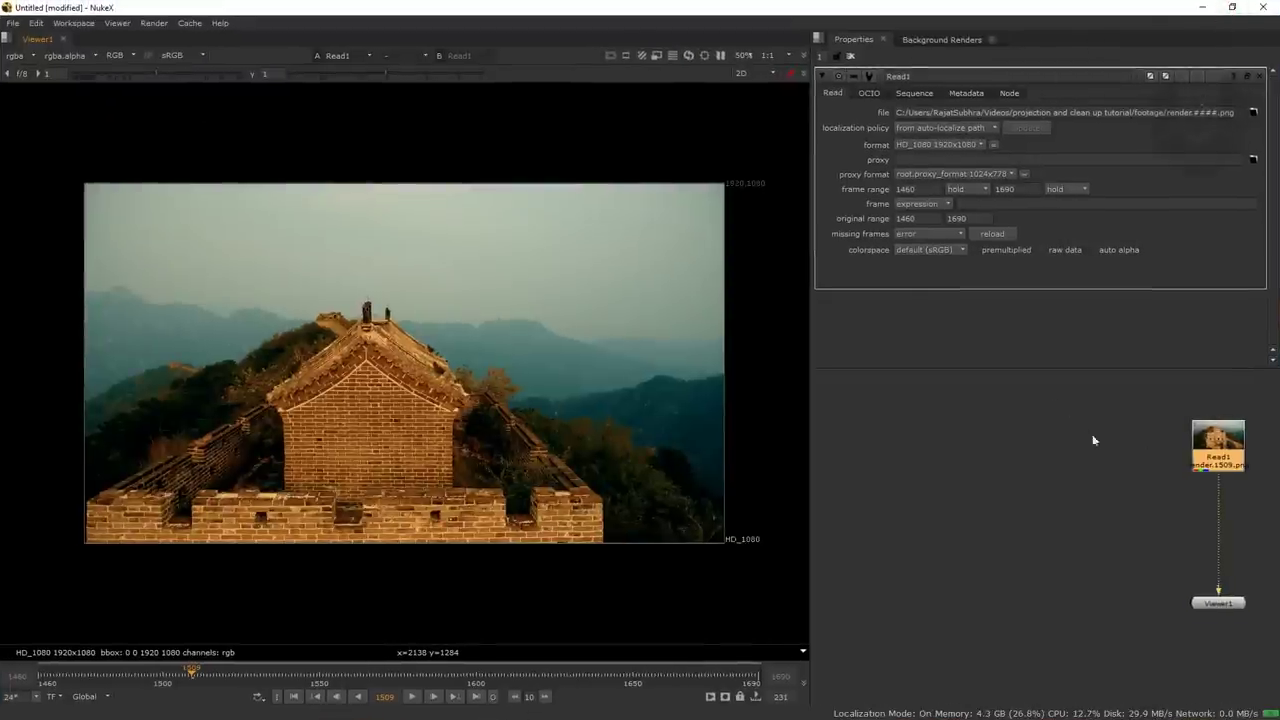
pyautogui.click(1141, 455)
pyautogui.press('f')
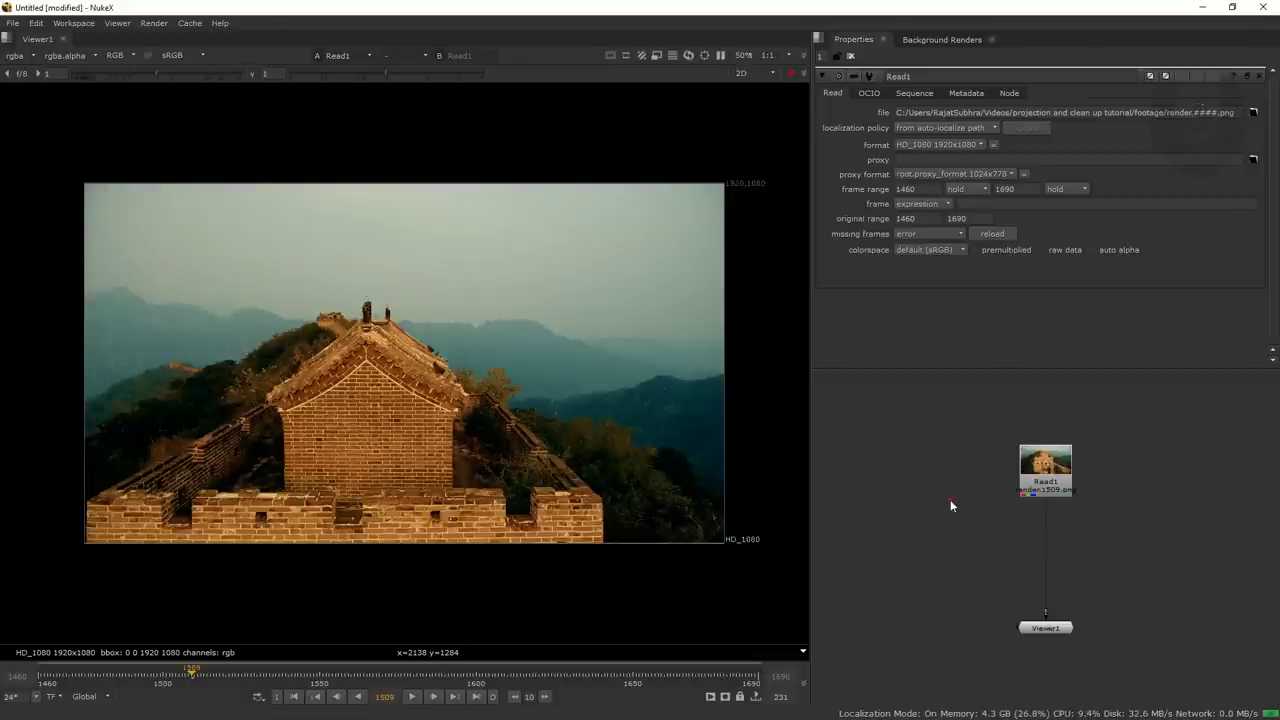
# Set the project's full size format to HD_1080 1920x1080.
pyautogui.press('s')
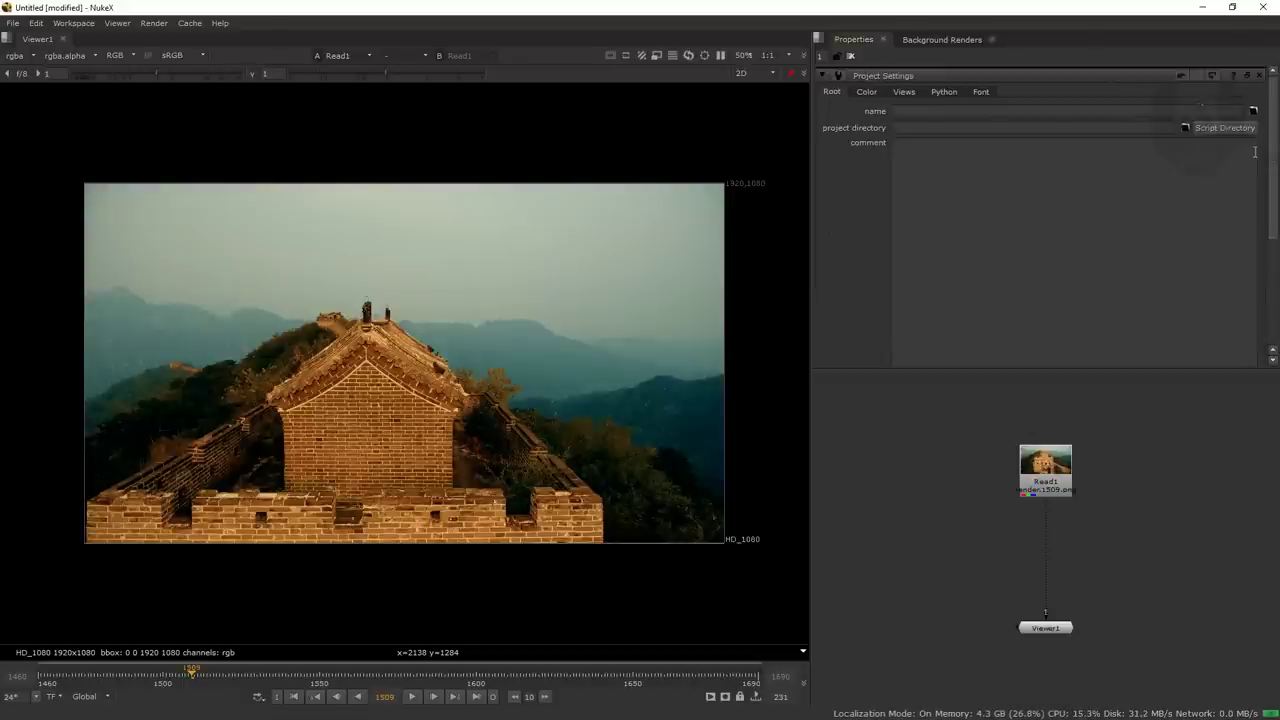
pyautogui.moveTo(1270, 159); pyautogui.dragTo(1271, 287)
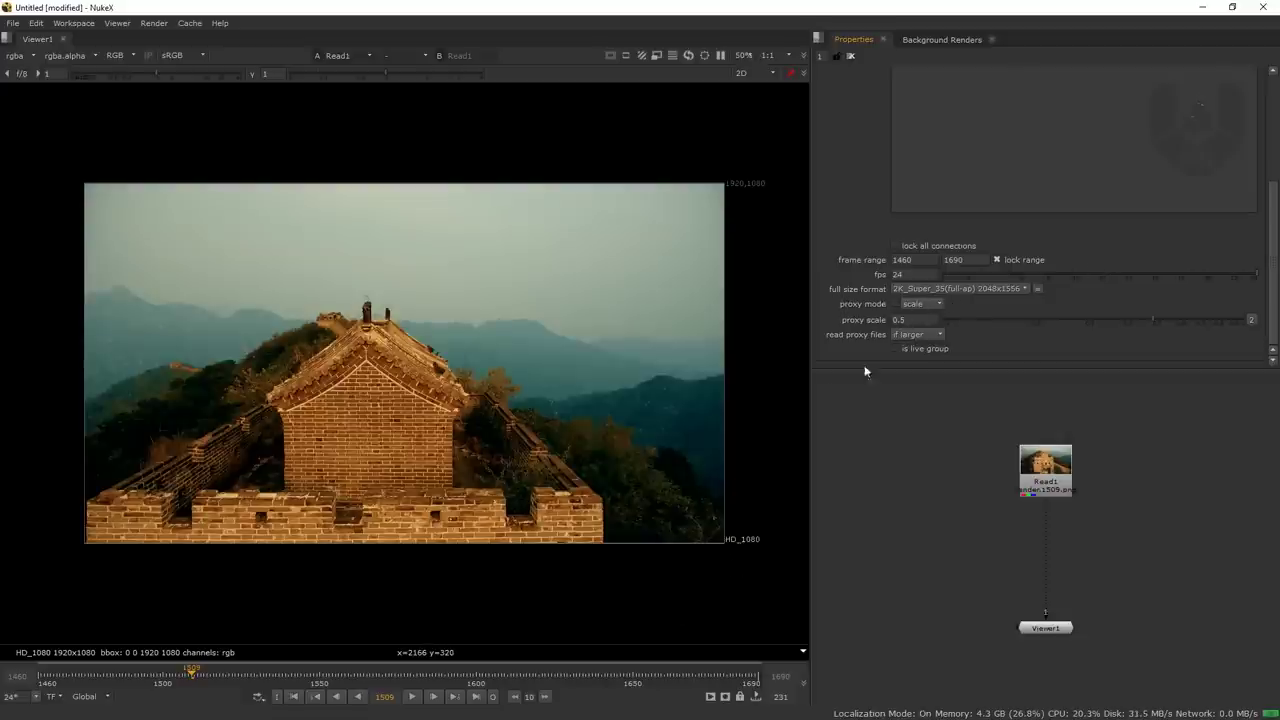
pyautogui.click(968, 288)
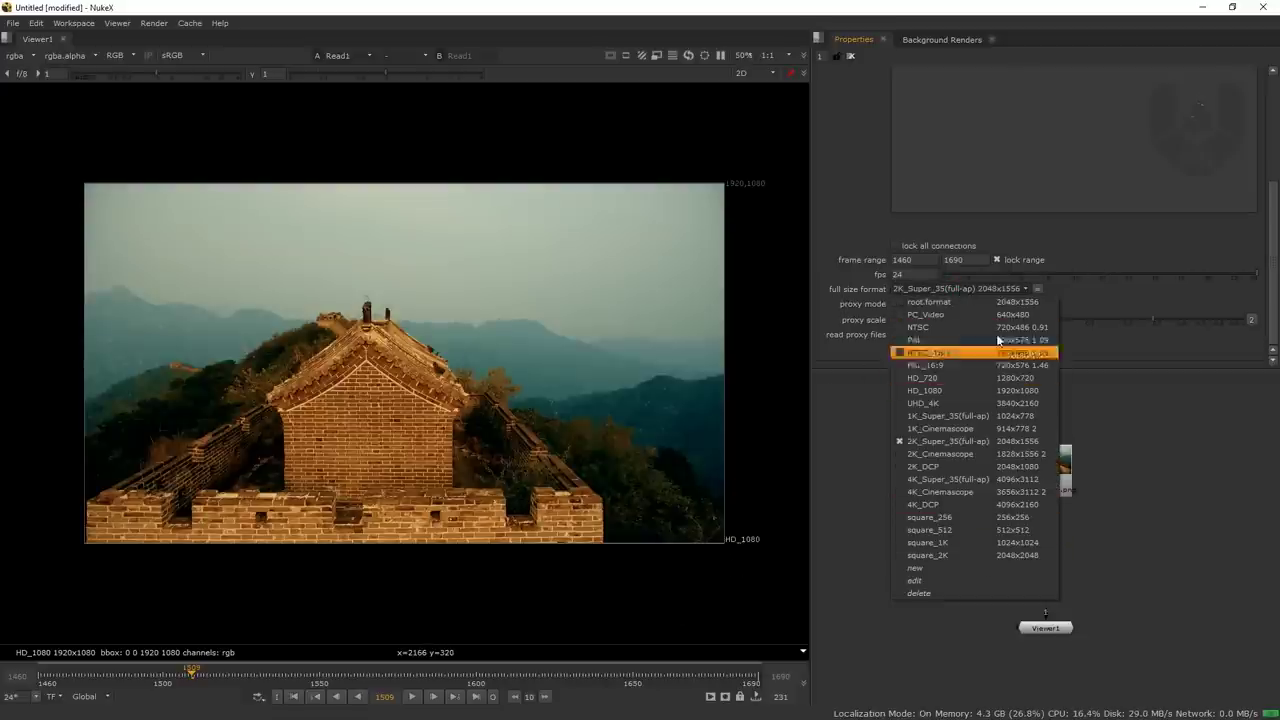
pyautogui.click(1022, 395)
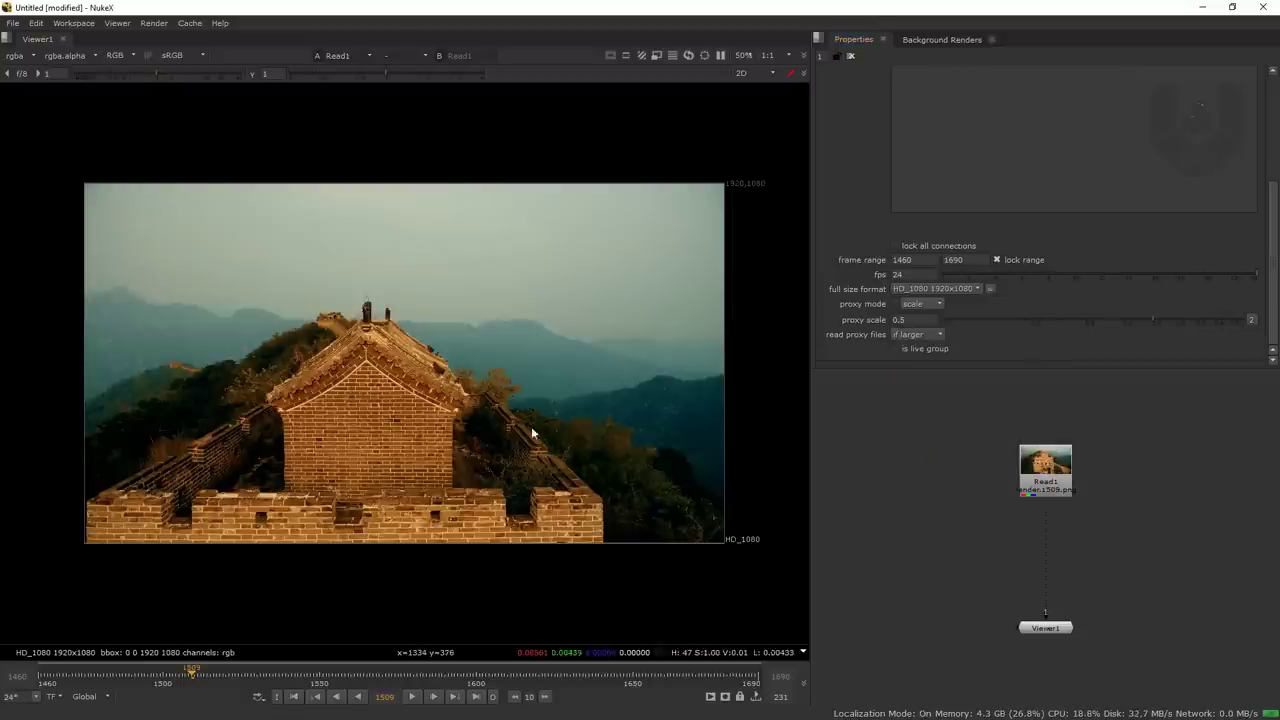
pyautogui.scroll(2, 455, 426)
pyautogui.scroll(-2, 464, 428)
# Add a CameraTracker node to the output of Read1.
pyautogui.moveTo(1045, 469); pyautogui.dragTo(1052, 476)
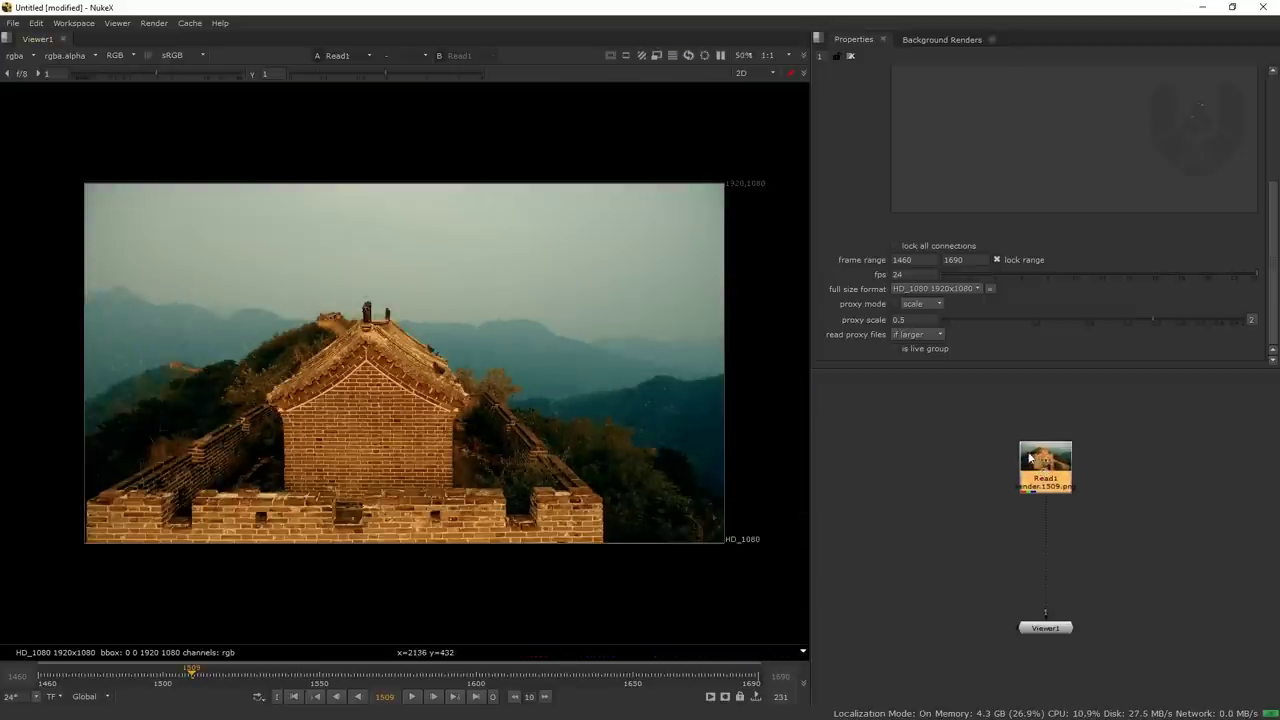
pyautogui.press('Tab')
pyautogui.write('ca')
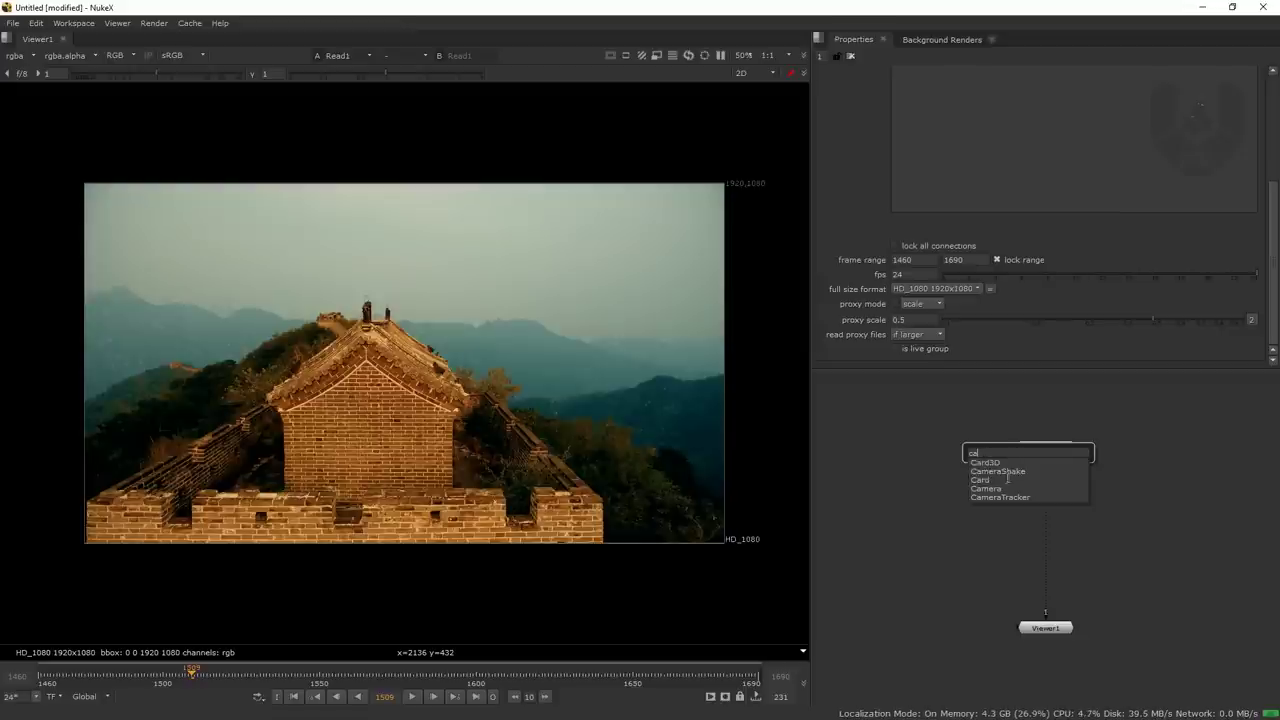
pyautogui.click(1012, 501)
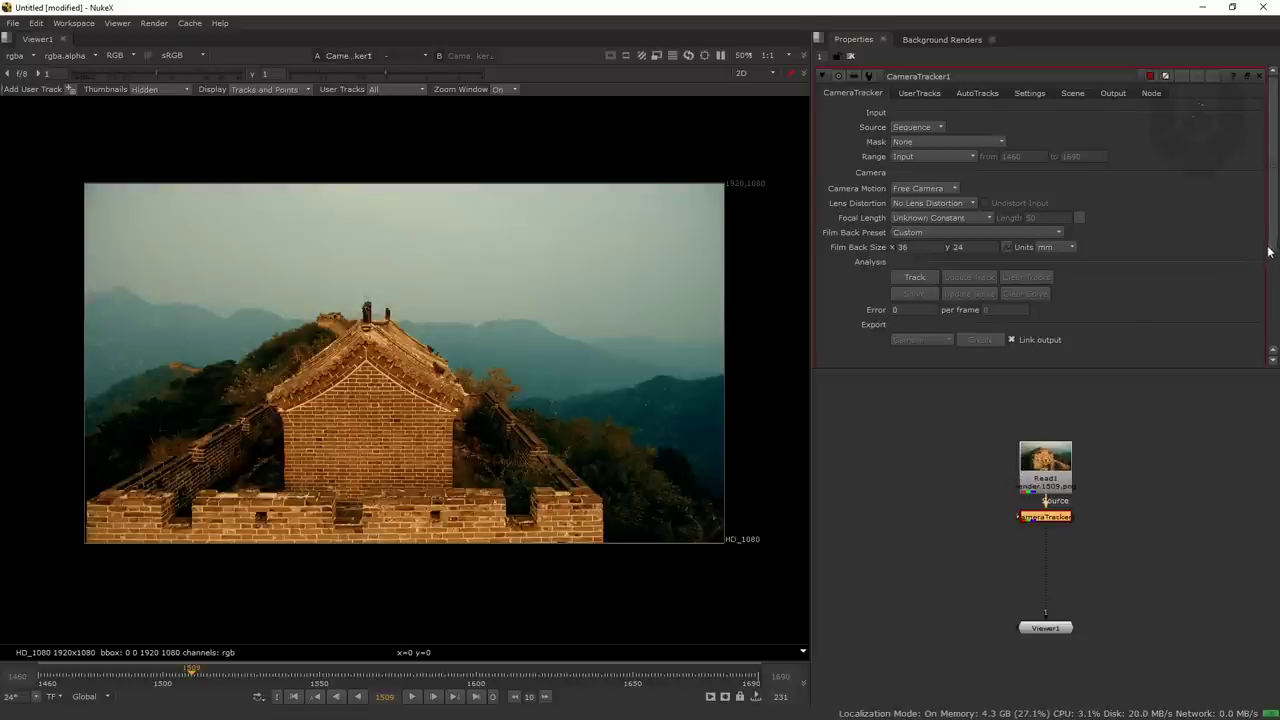
pyautogui.scroll(-3, 1250, 310)
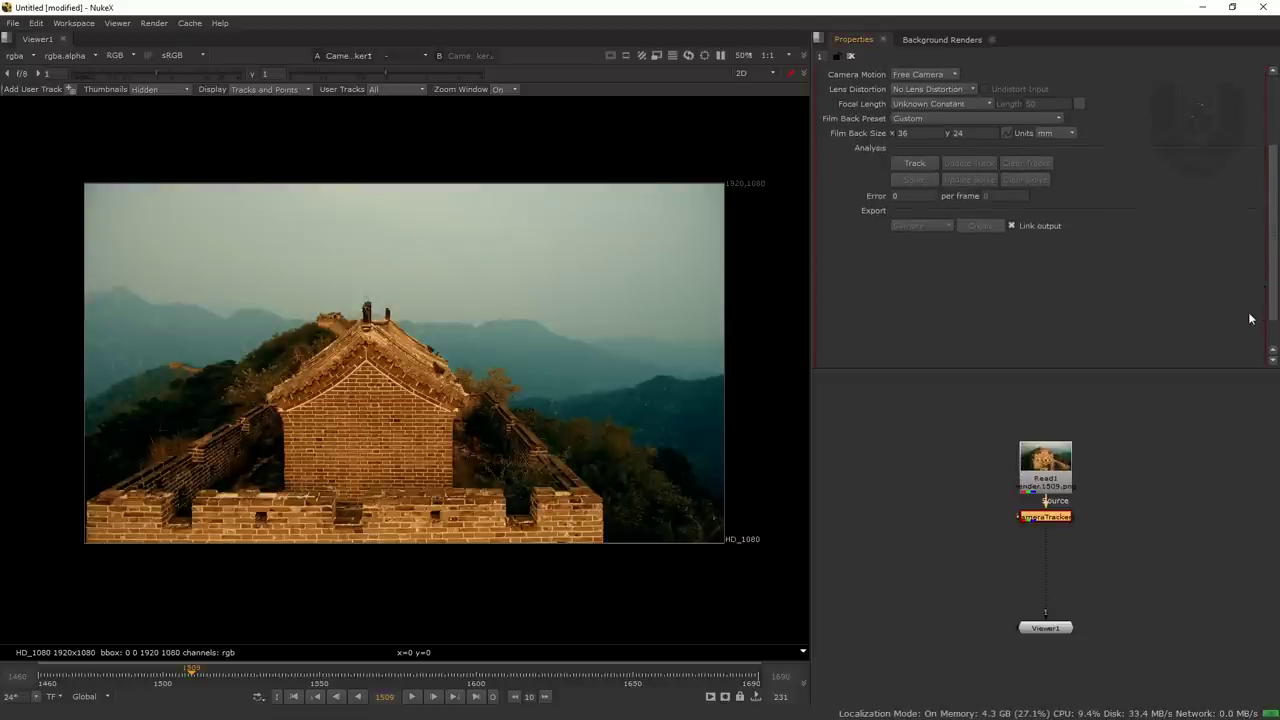
pyautogui.scroll(3, 1252, 312)
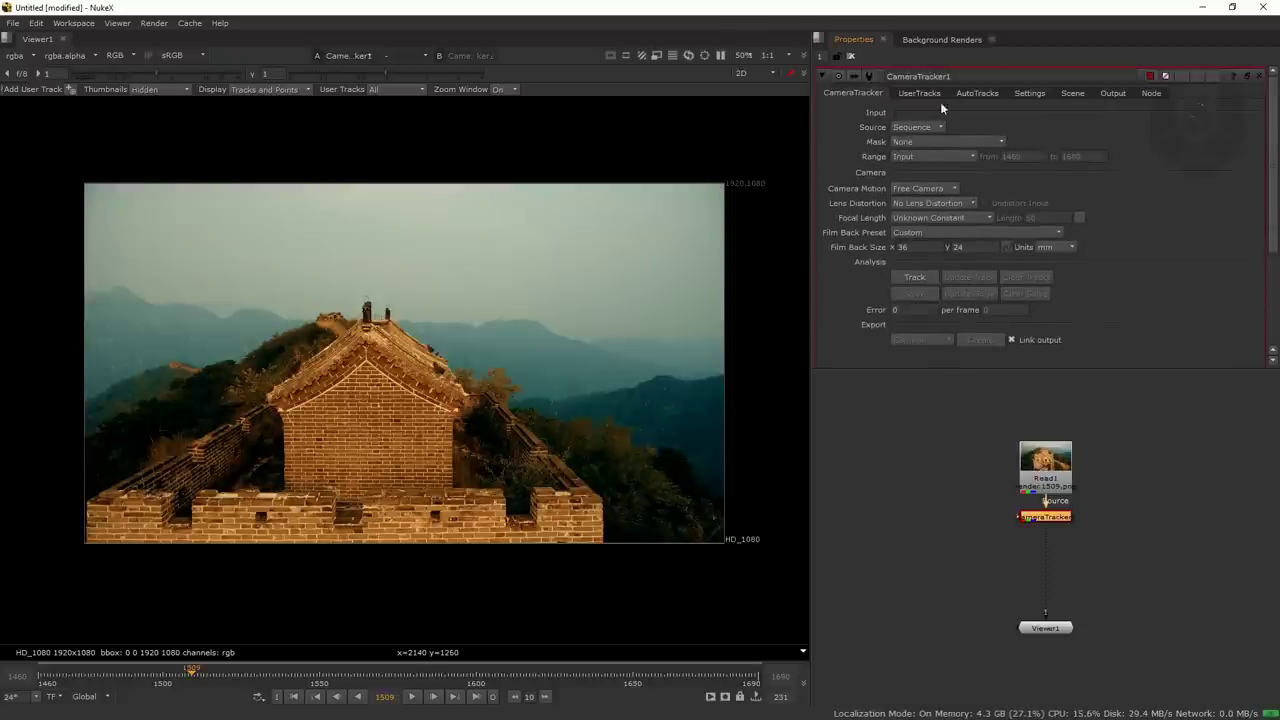
# Check the footage at other frames, up to frame 1631, and set the CameraTracker's Number of Features to 800.
pyautogui.click(1027, 93)
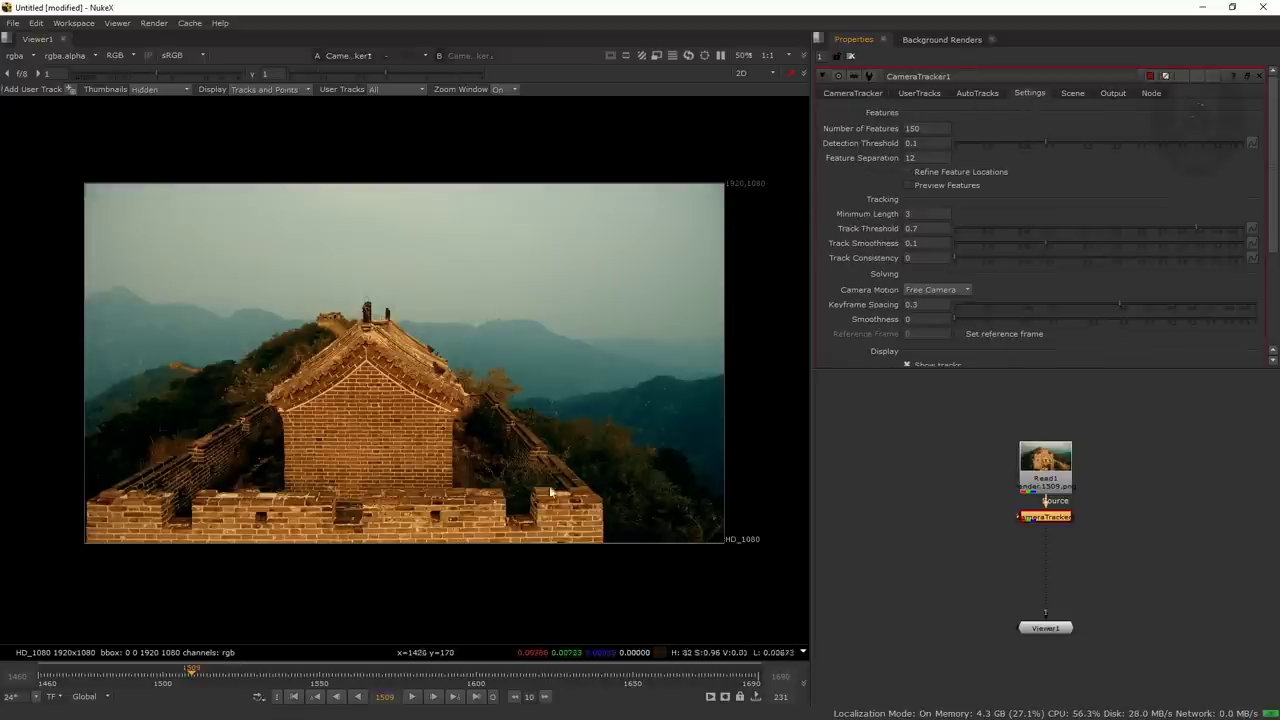
pyautogui.moveTo(291, 672); pyautogui.dragTo(494, 688)
pyautogui.click(573, 676)
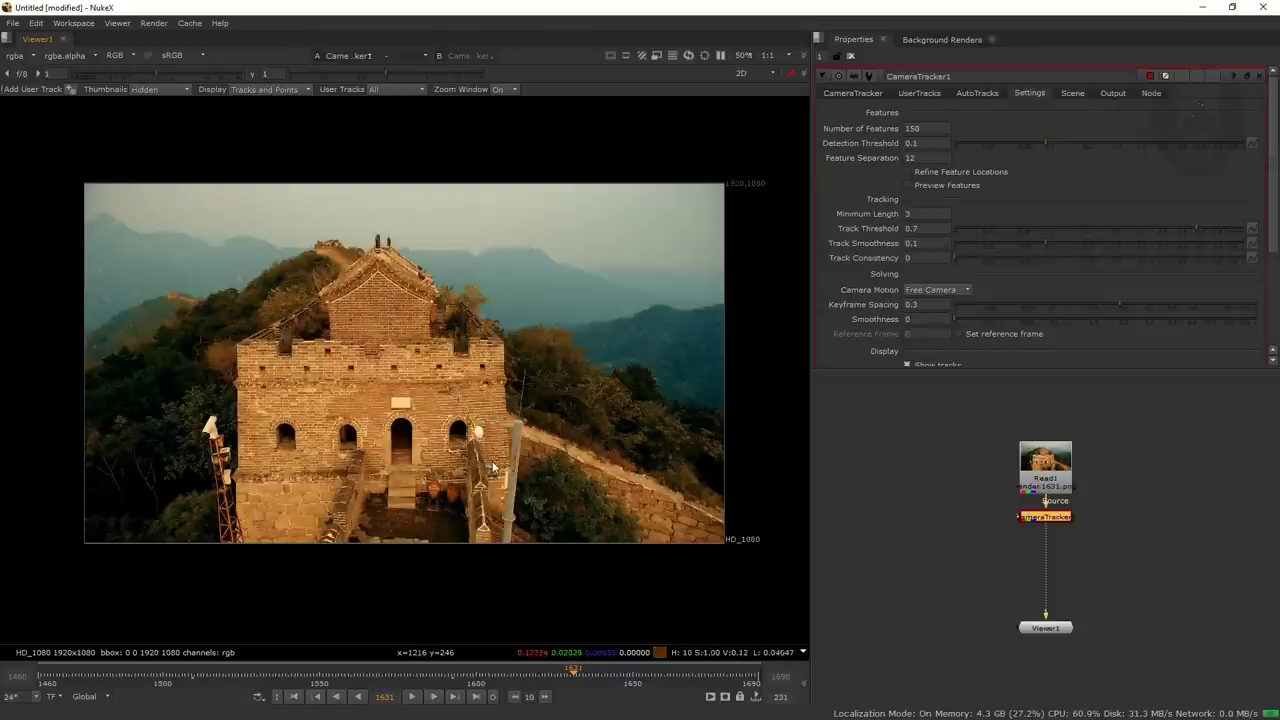
pyautogui.click(905, 131)
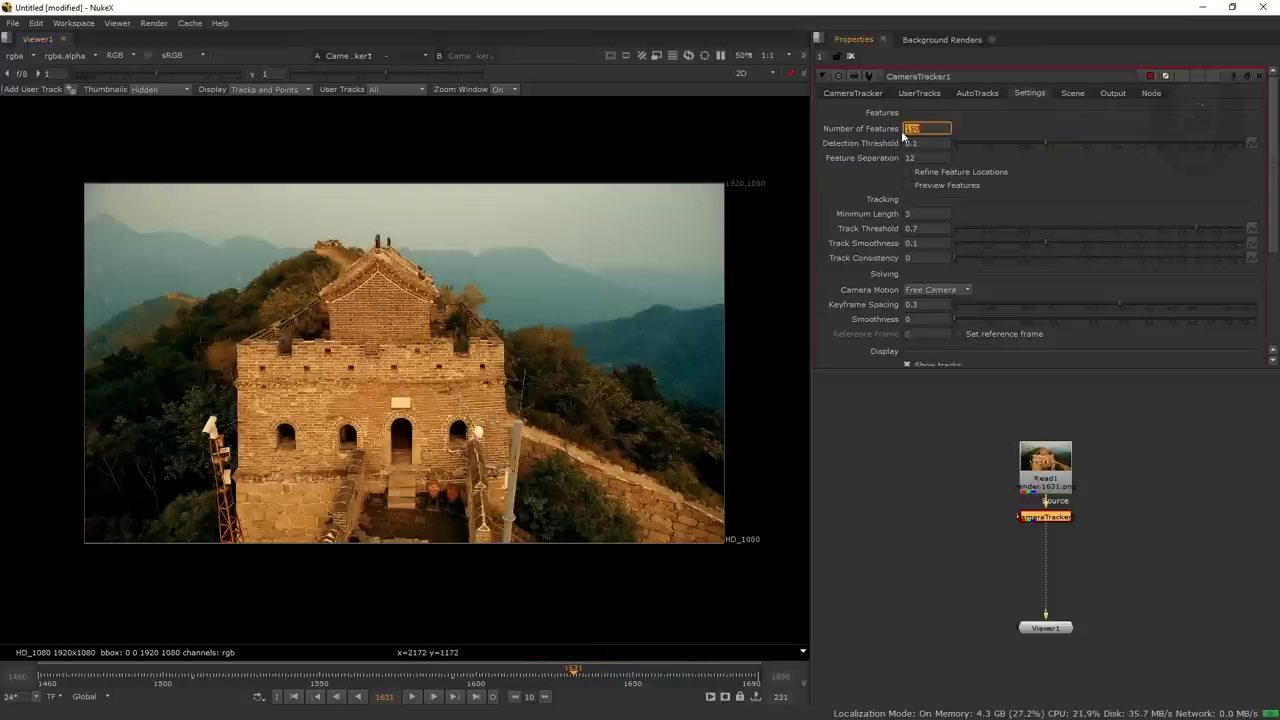
pyautogui.write('800')
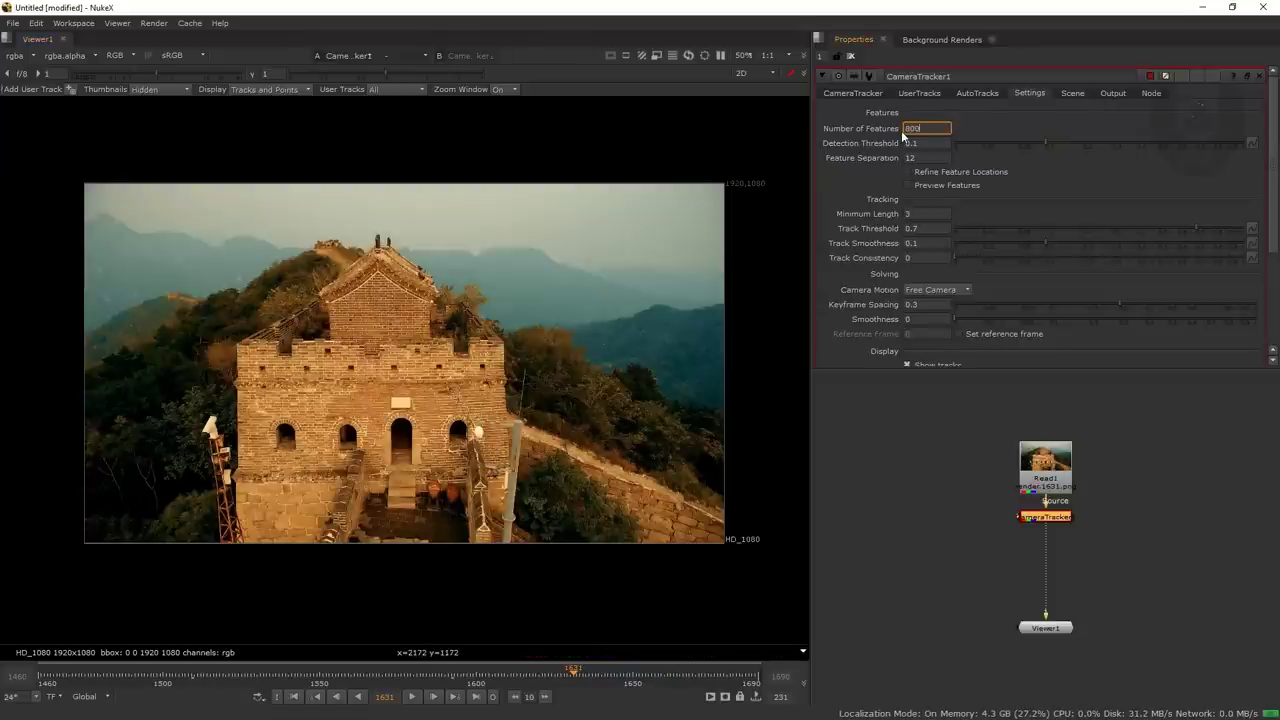
pyautogui.click(952, 518)
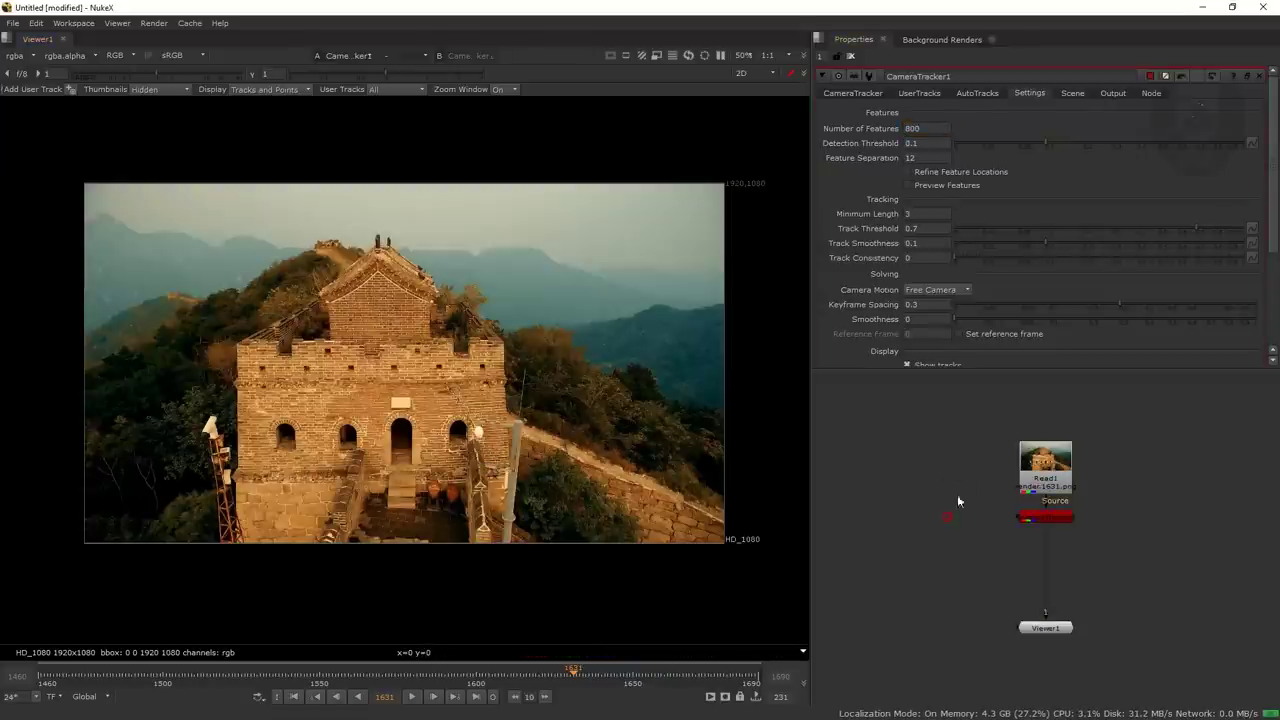
# Preview the detected tracking features over the footage, and turn the preview off again.
pyautogui.click(866, 93)
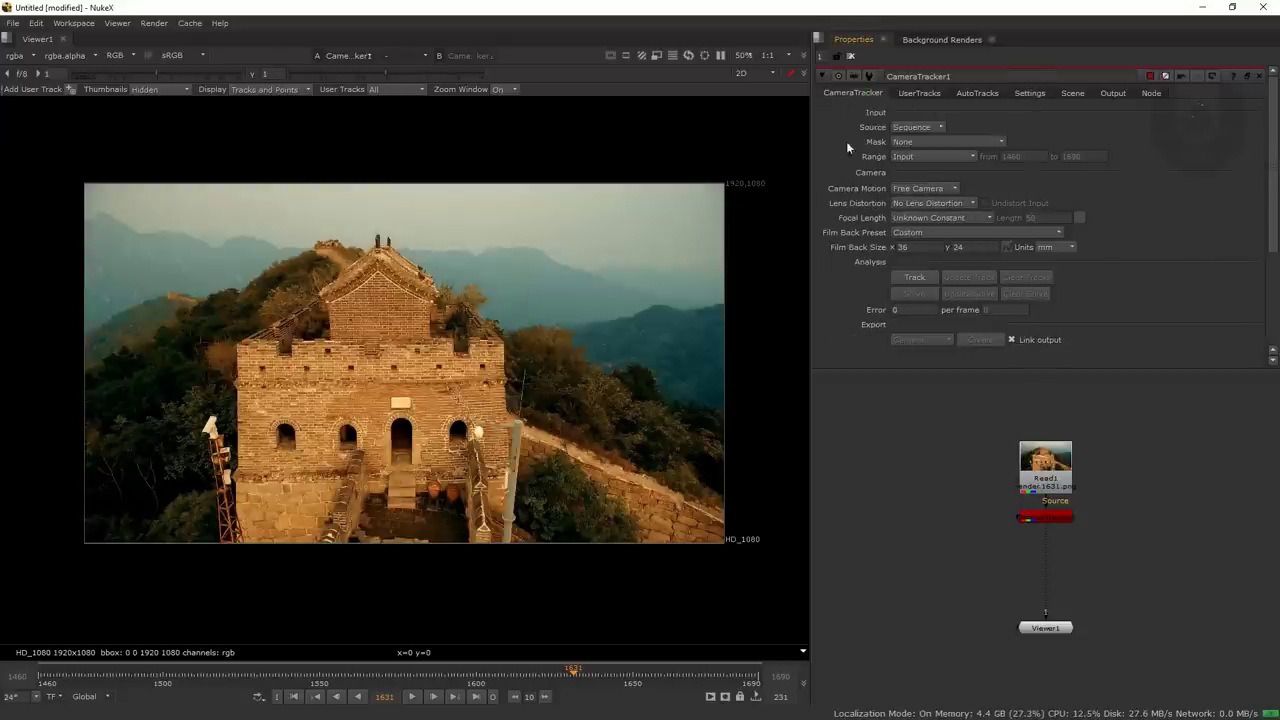
pyautogui.click(1032, 95)
pyautogui.click(916, 185)
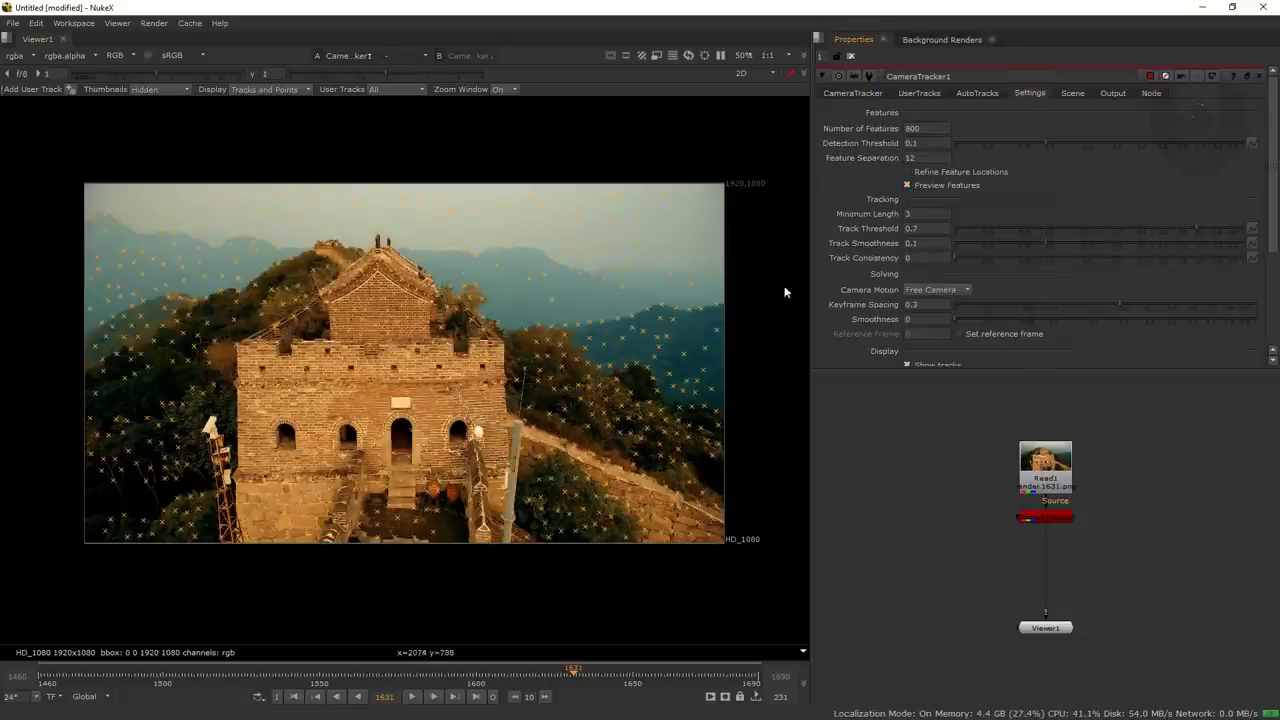
pyautogui.click(912, 187)
# Review the CameraTracker's available options for Range, Focal Length and Film Back Preset.
pyautogui.click(853, 93)
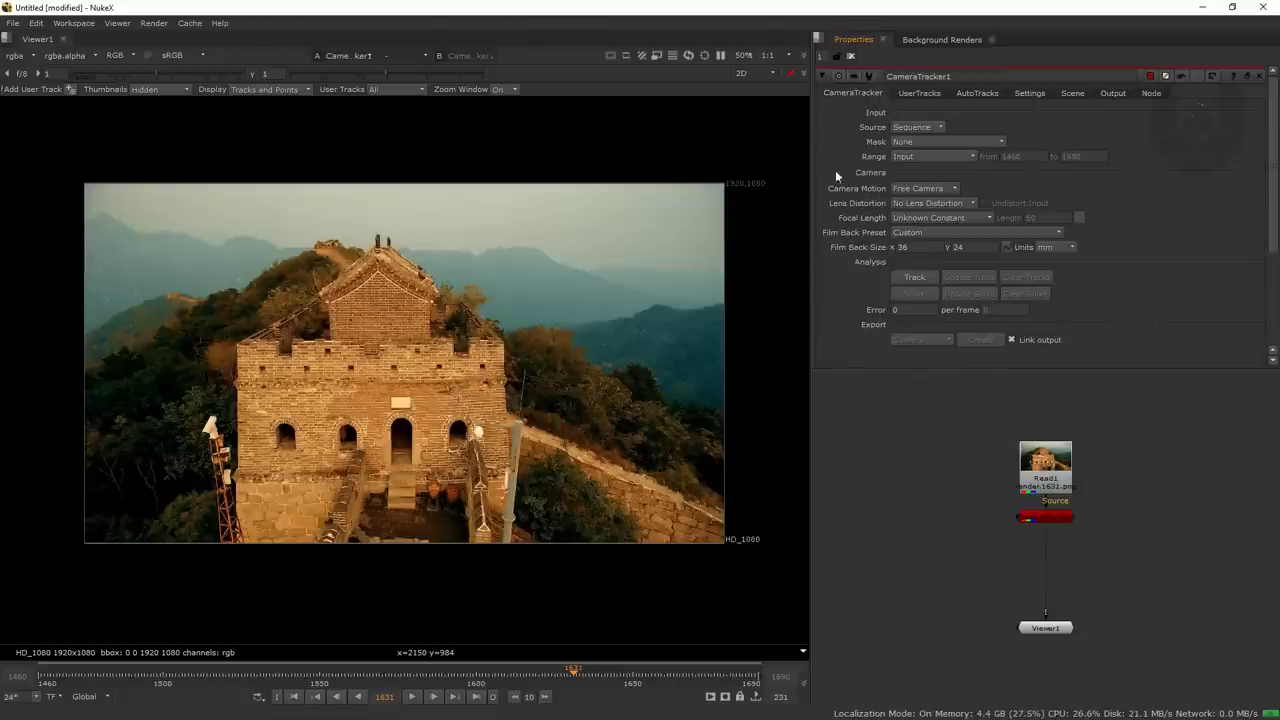
pyautogui.click(920, 157)
pyautogui.click(952, 158)
pyautogui.click(845, 308)
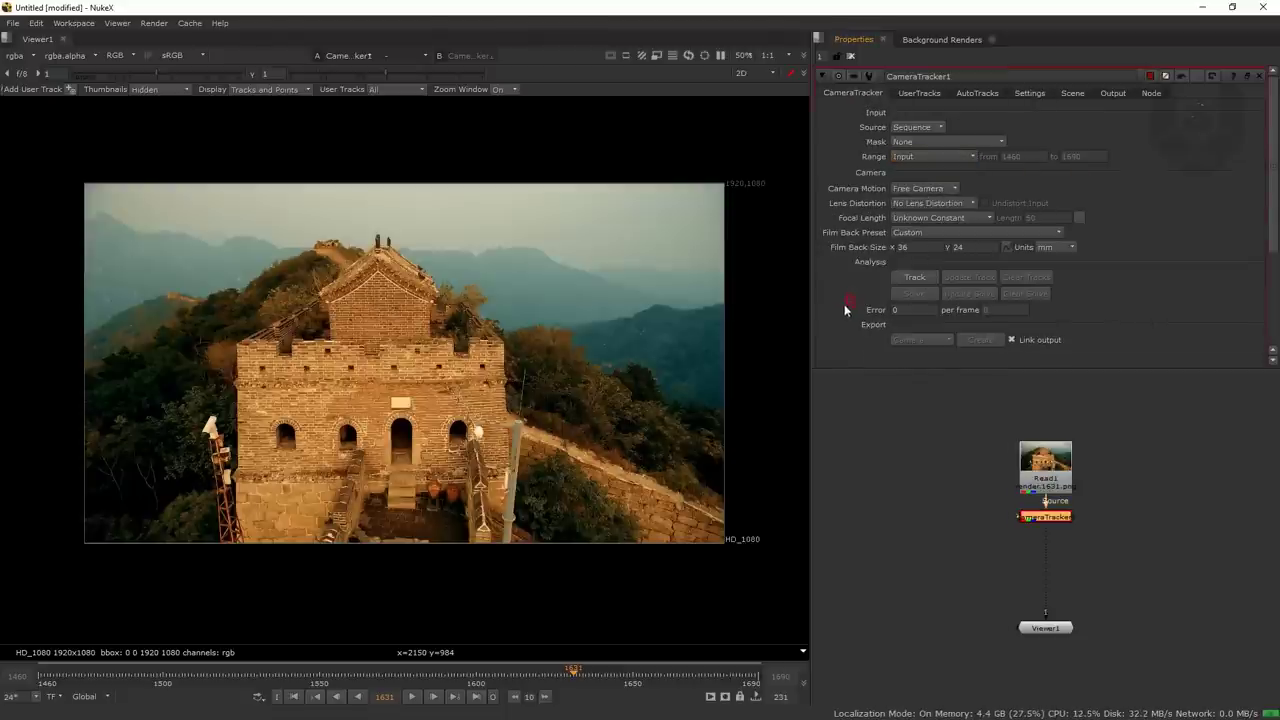
pyautogui.click(930, 218)
pyautogui.click(840, 240)
pyautogui.click(912, 236)
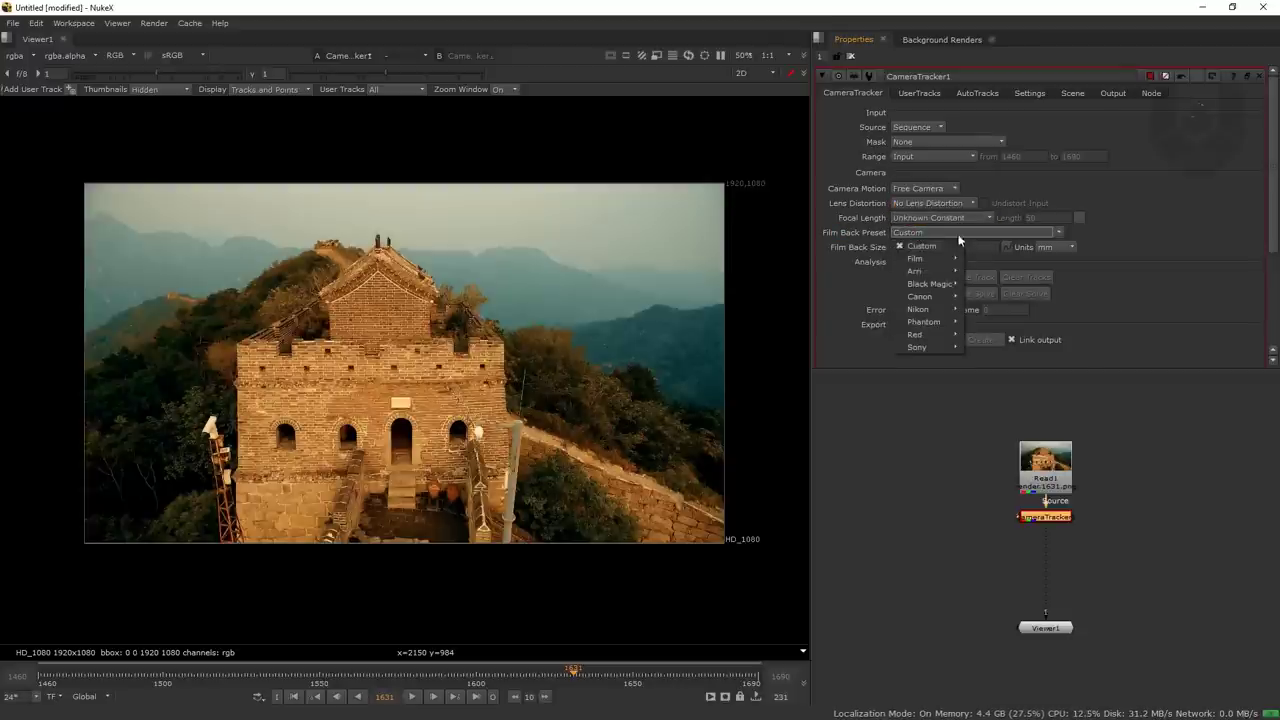
pyautogui.click(873, 300)
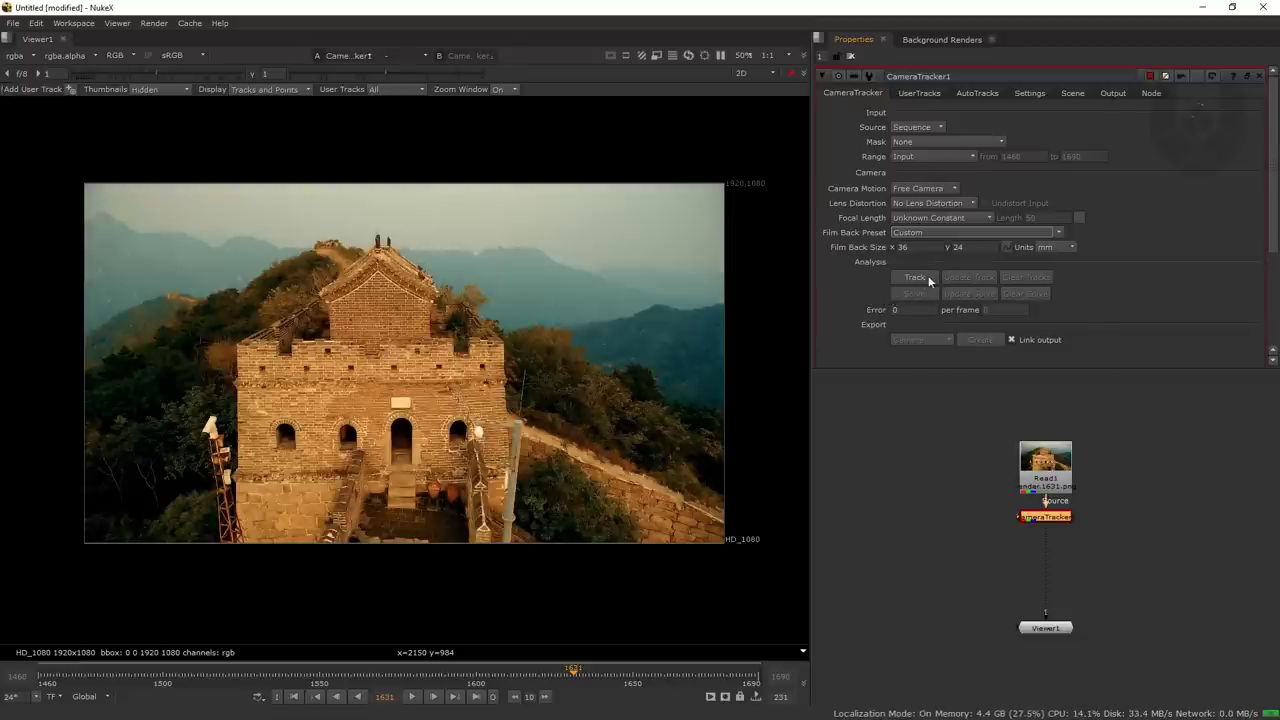
# Track the features through the full input range, solve the camera, and check the solve error.
pyautogui.click(926, 280)
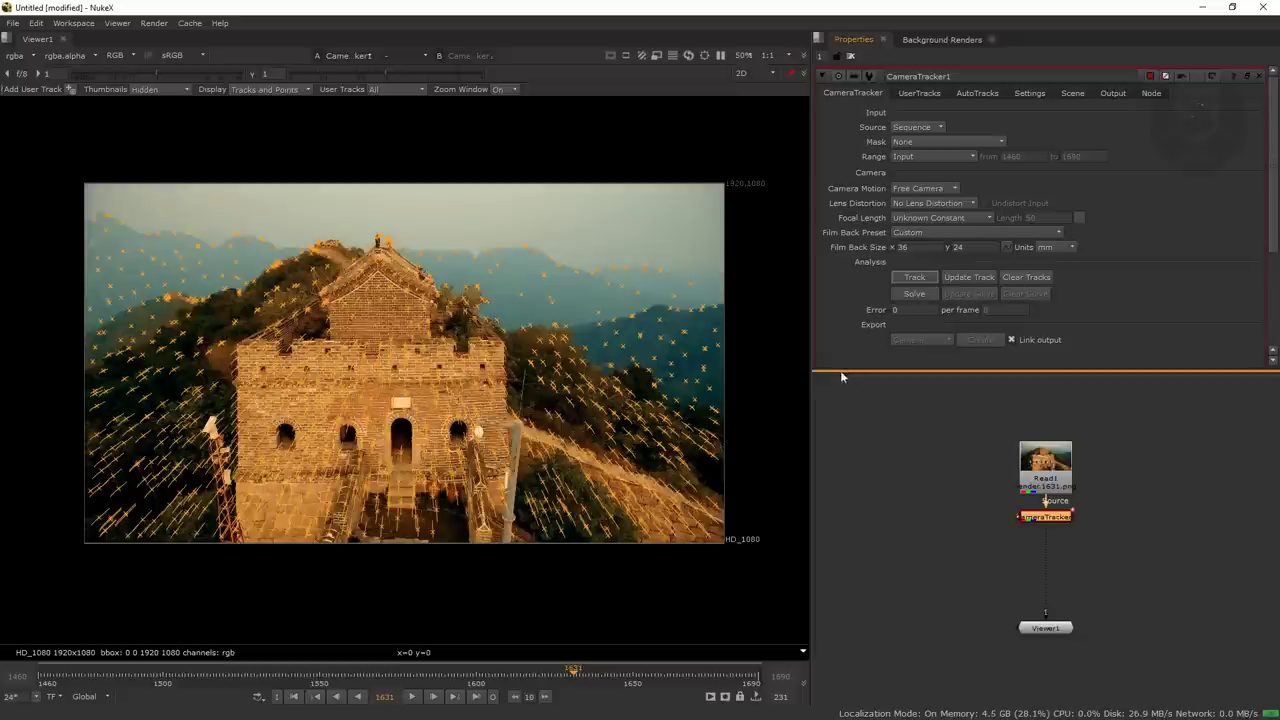
pyautogui.click(928, 296)
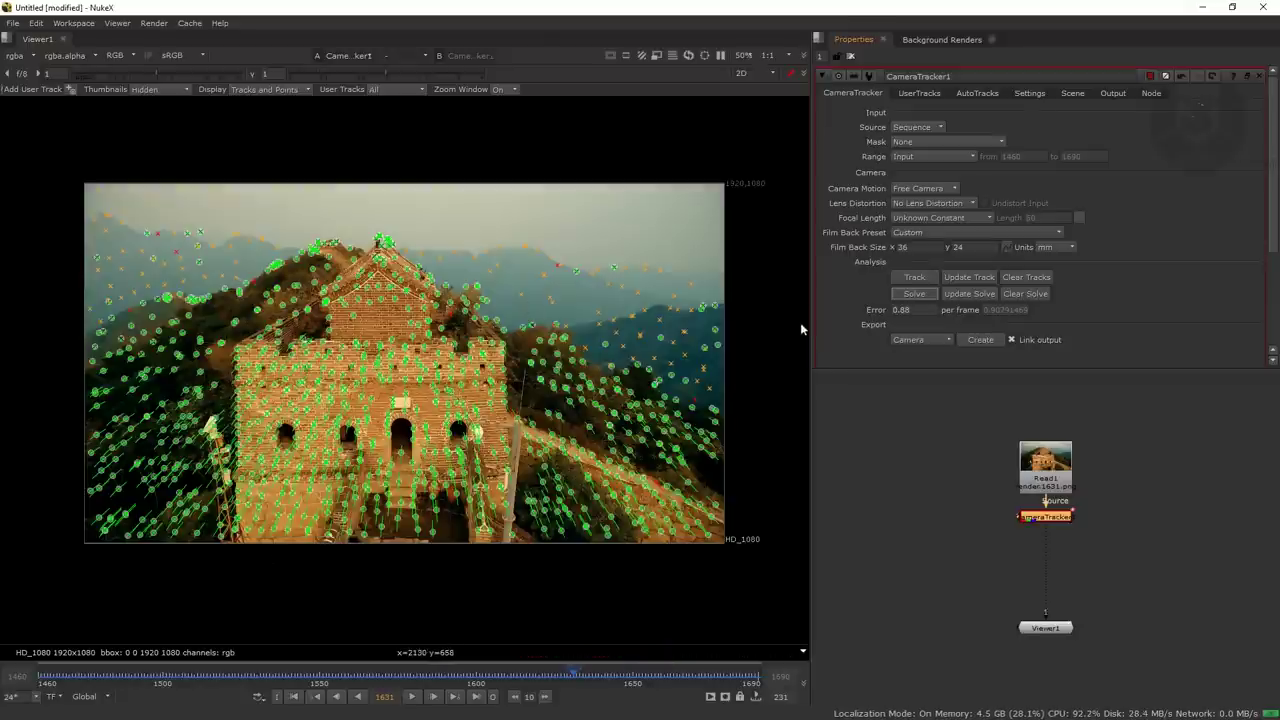
pyautogui.click(921, 312)
pyautogui.click(938, 327)
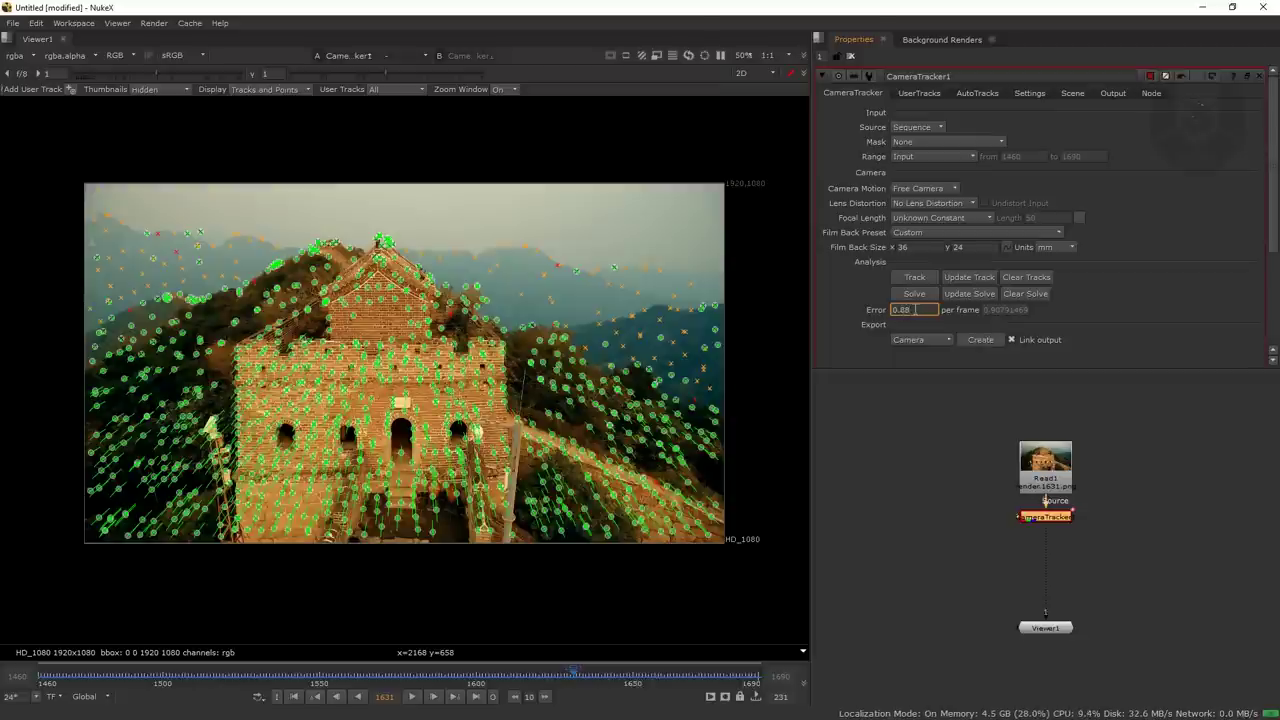
# At the last frame, 1690, select the track points along the edges of the stone platform above the stairs.
pyautogui.moveTo(364, 683); pyautogui.dragTo(711, 683)
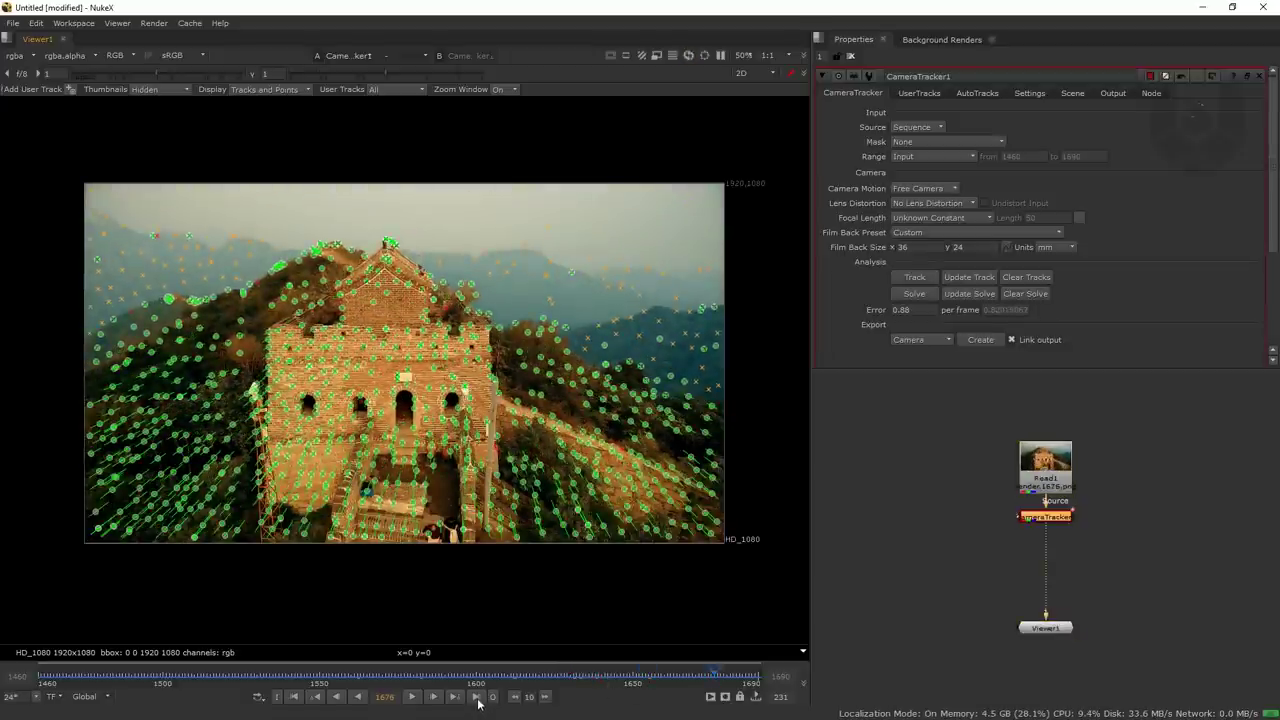
pyautogui.click(476, 696)
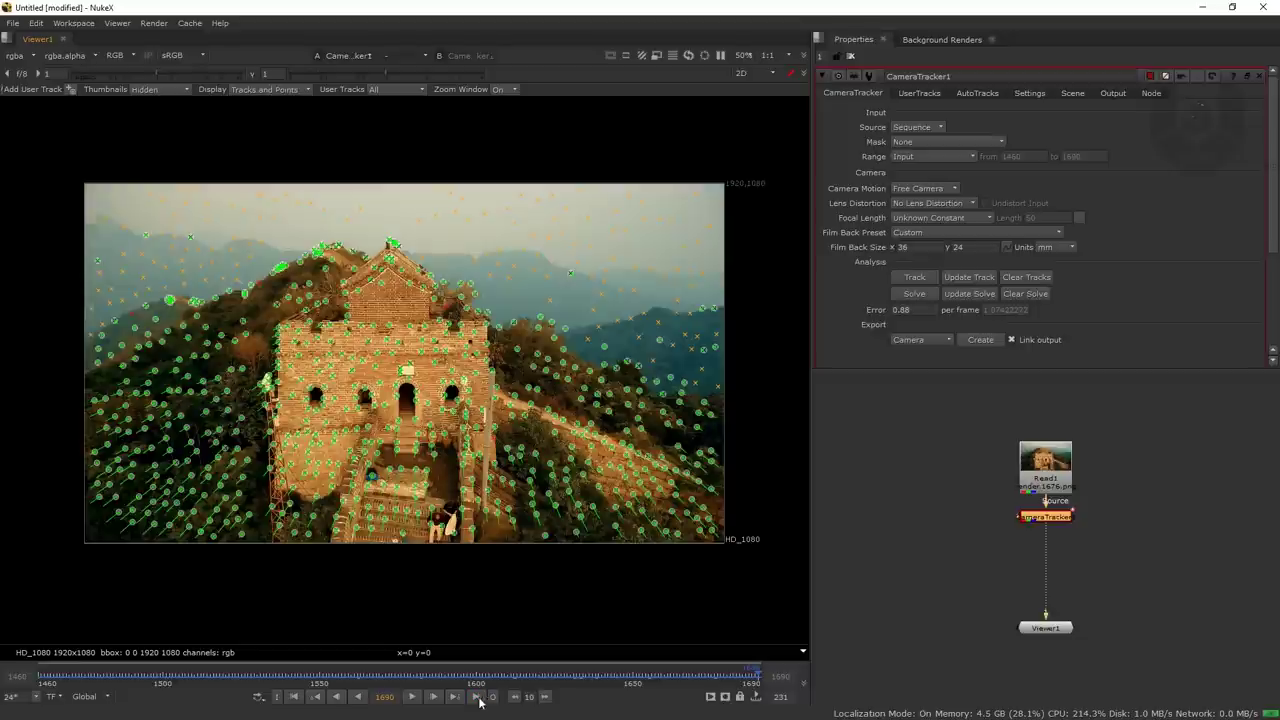
pyautogui.scroll(3, 390, 492)
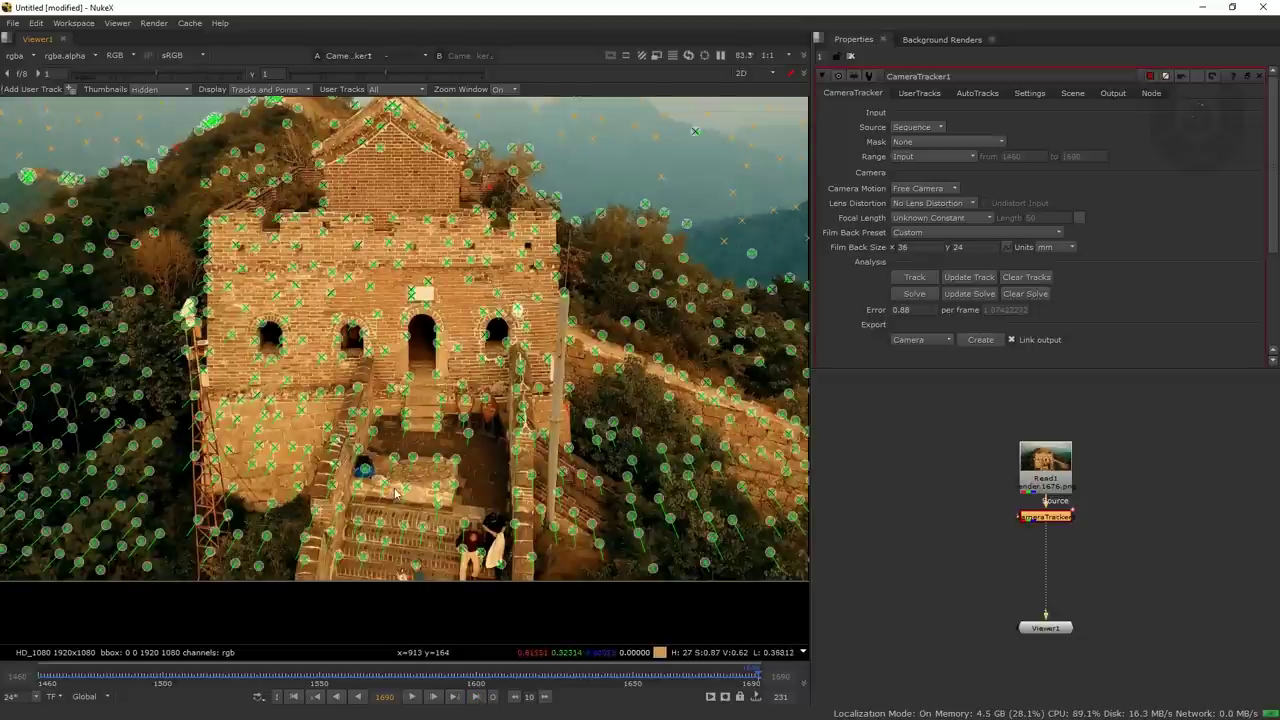
pyautogui.scroll(3, 395, 492)
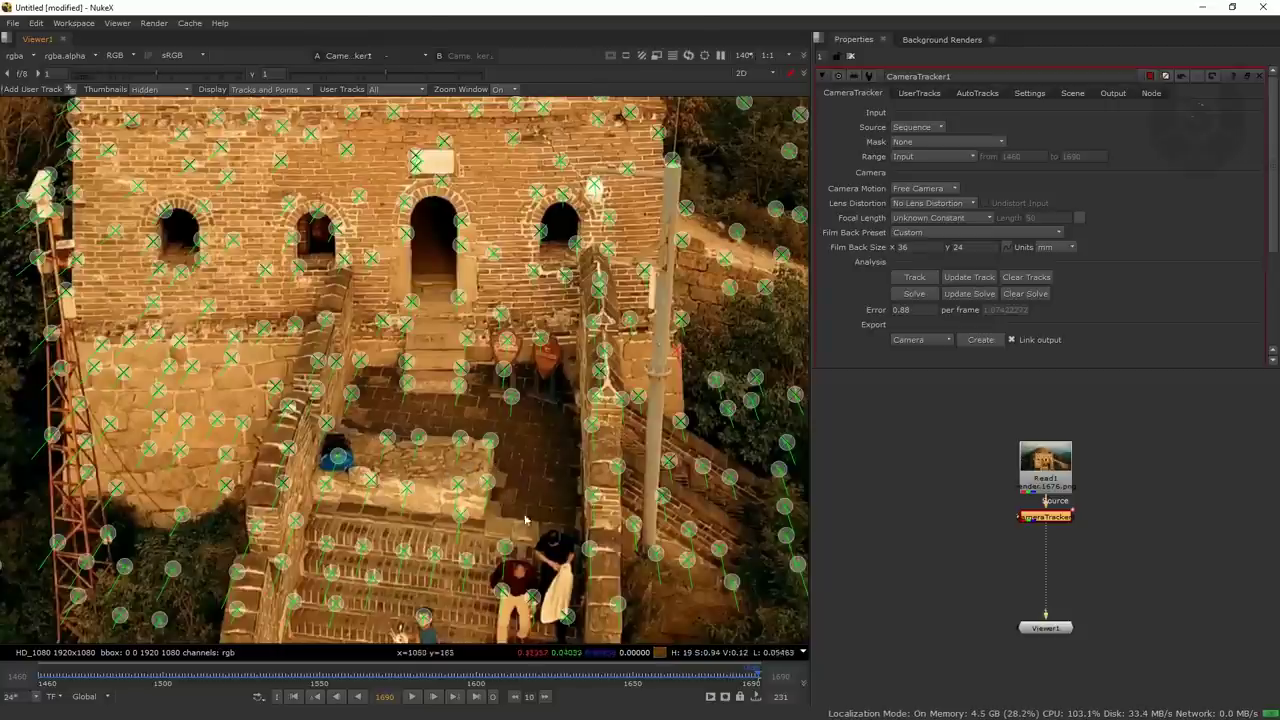
pyautogui.scroll(-2, 482, 498)
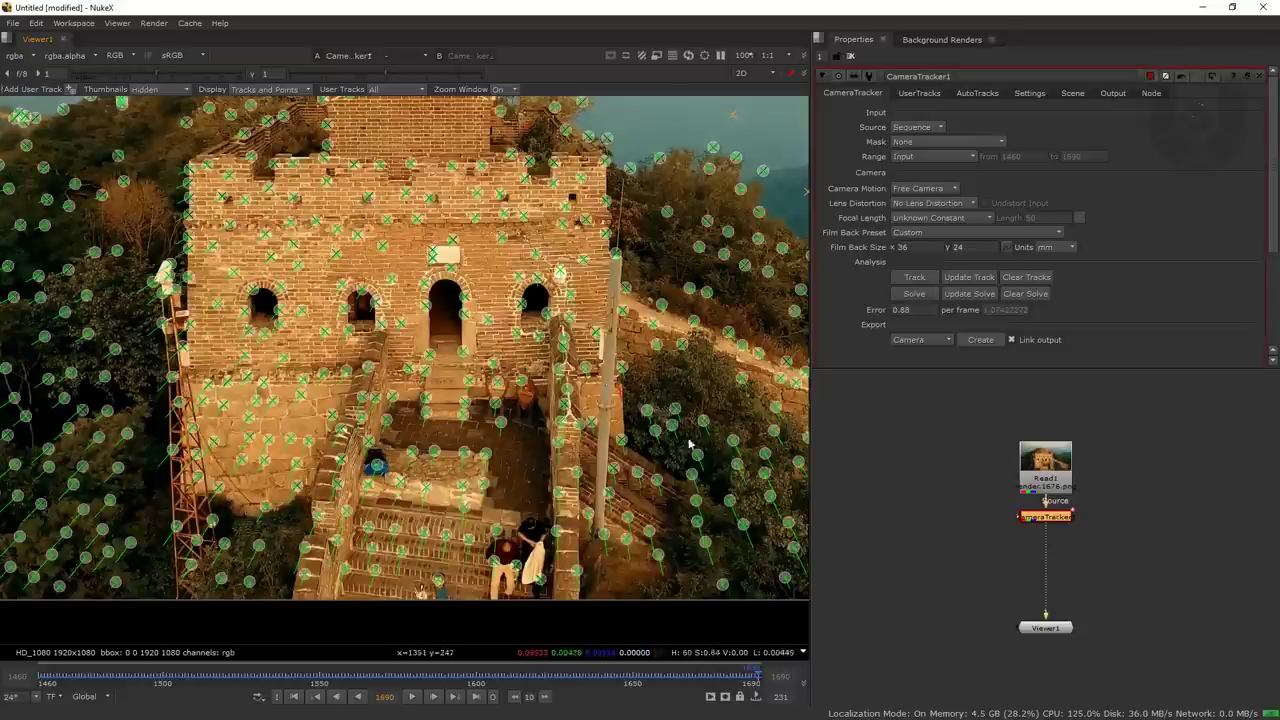
pyautogui.moveTo(591, 470)
pyautogui.scroll(3, 444, 472)
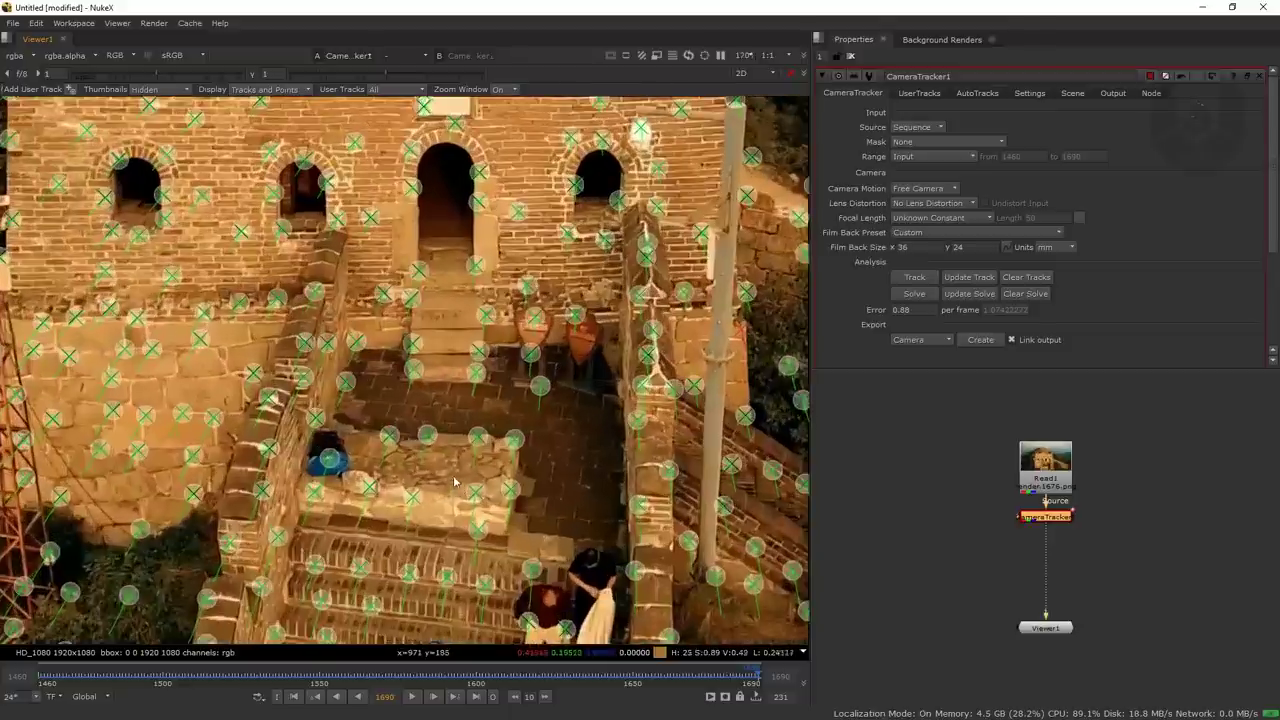
pyautogui.moveTo(378, 423); pyautogui.dragTo(496, 456)
pyautogui.keyDown('shift'); pyautogui.click(514, 438); pyautogui.keyUp('shift')
pyautogui.keyDown('shift'); pyautogui.click(511, 489); pyautogui.keyUp('shift')
pyautogui.keyDown('shift'); pyautogui.click(369, 487); pyautogui.keyUp('shift')
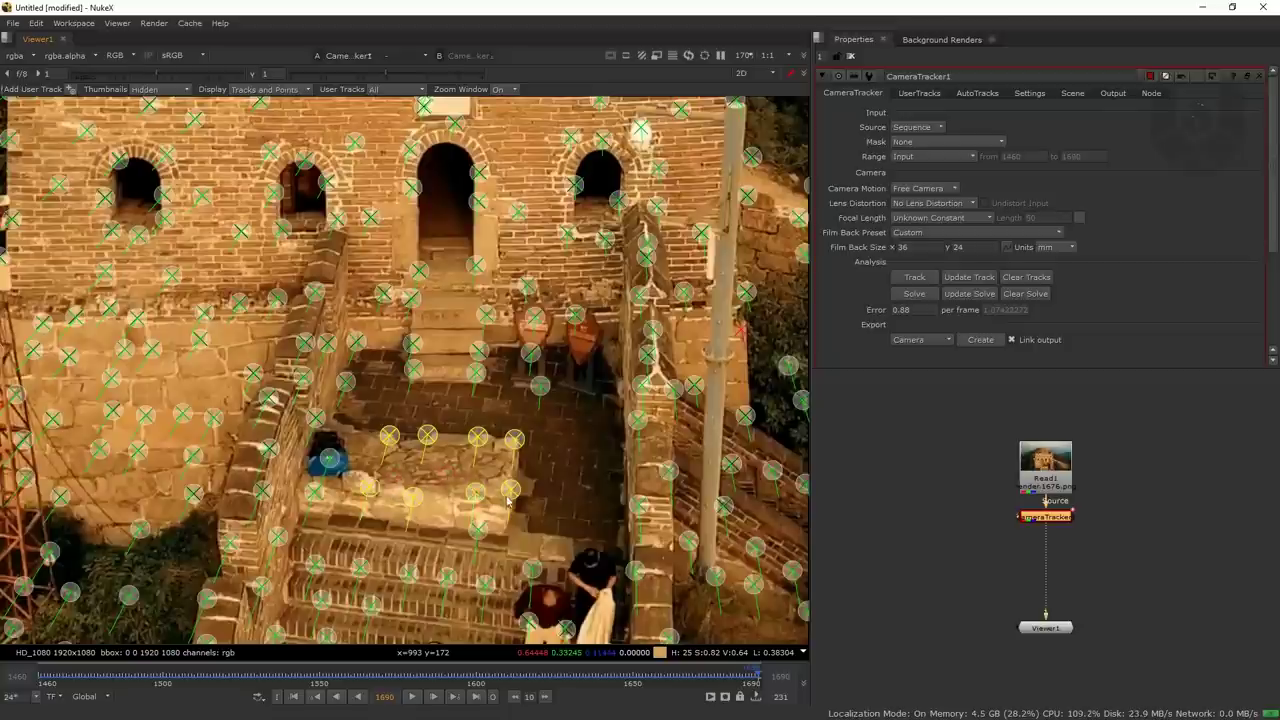
# Add the four track points at the foot of the doorway steps to the selection and set the ground plane to the selected points.
pyautogui.moveTo(421, 398); pyautogui.dragTo(499, 342)
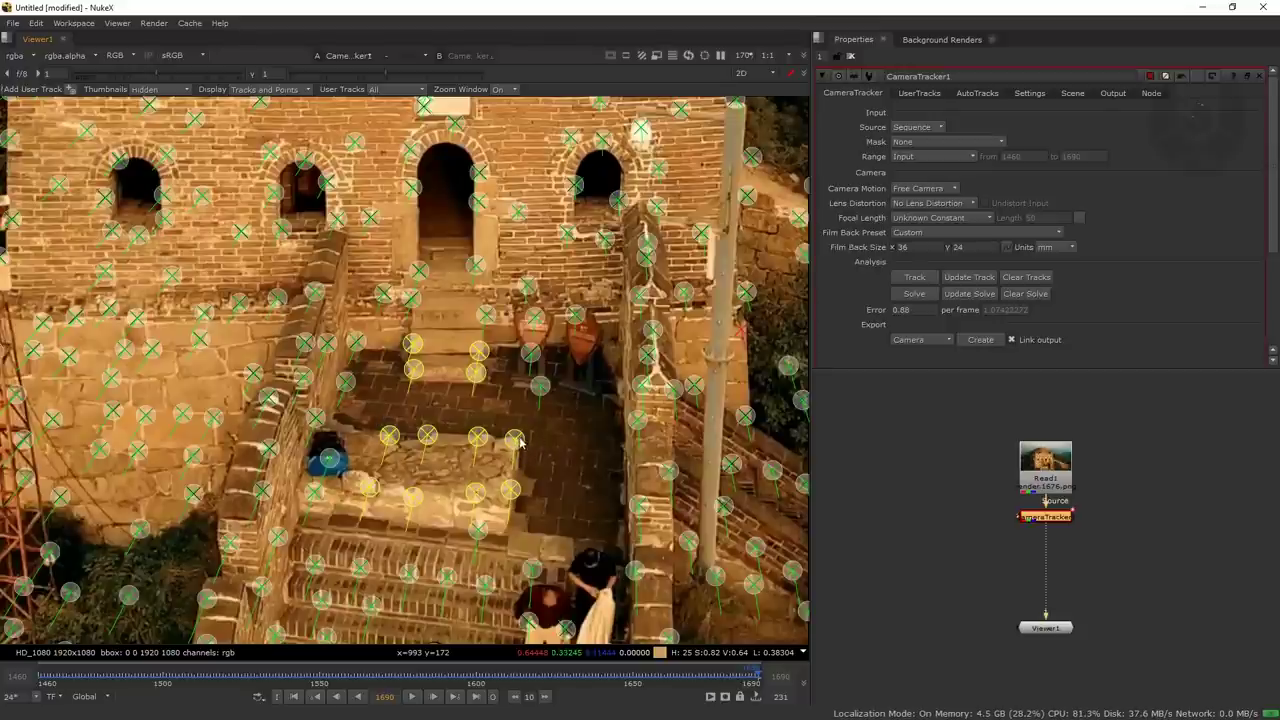
pyautogui.scroll(-3, 533, 479)
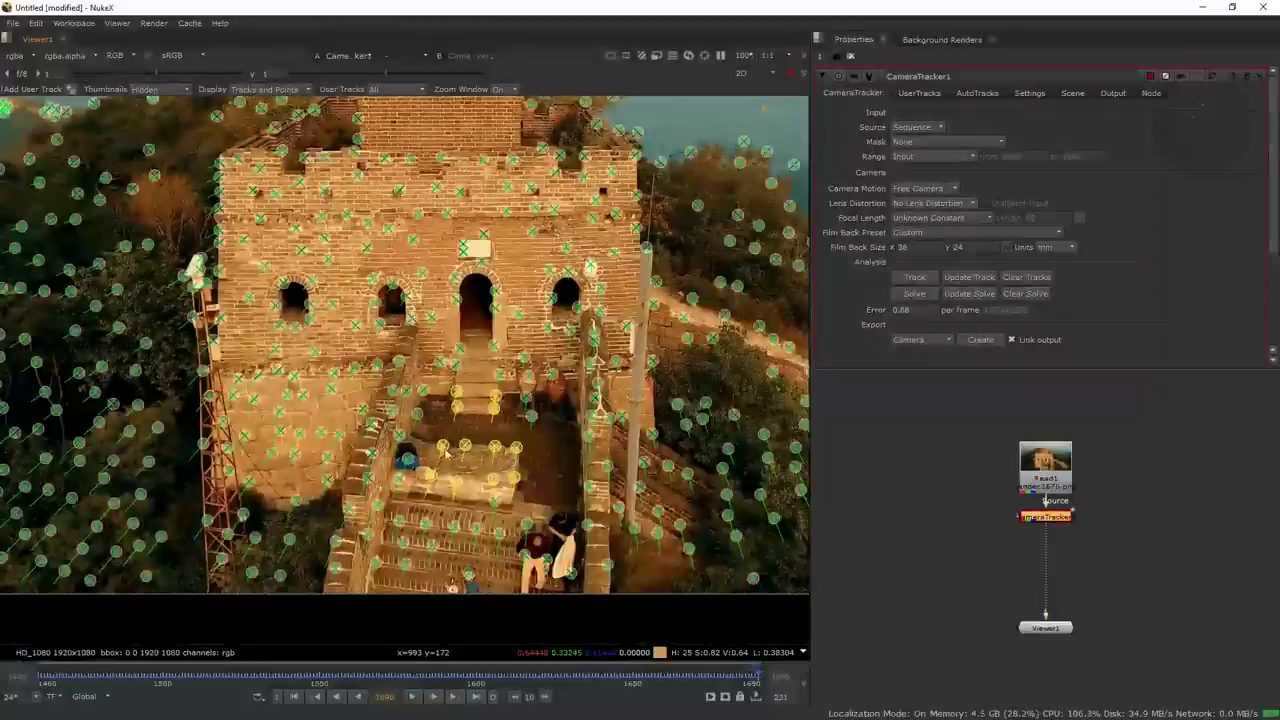
pyautogui.scroll(3, 468, 460)
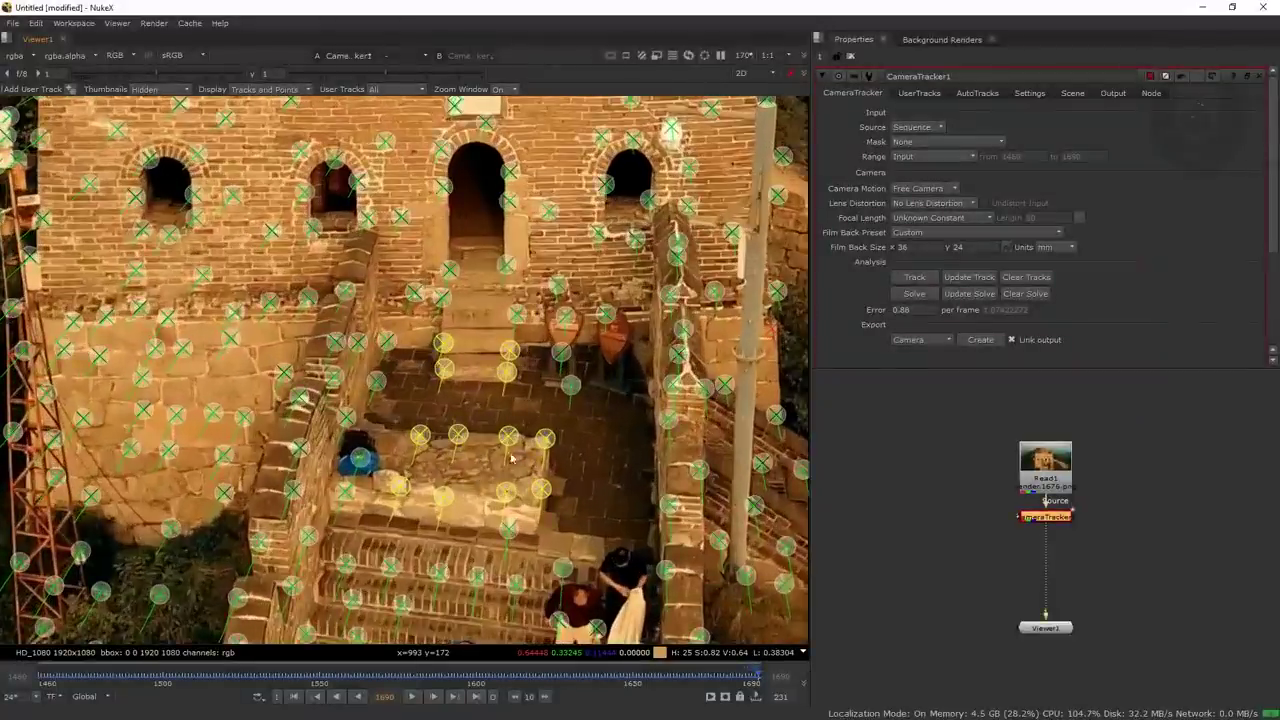
pyautogui.rightClick(510, 443)
pyautogui.moveTo(559, 514)
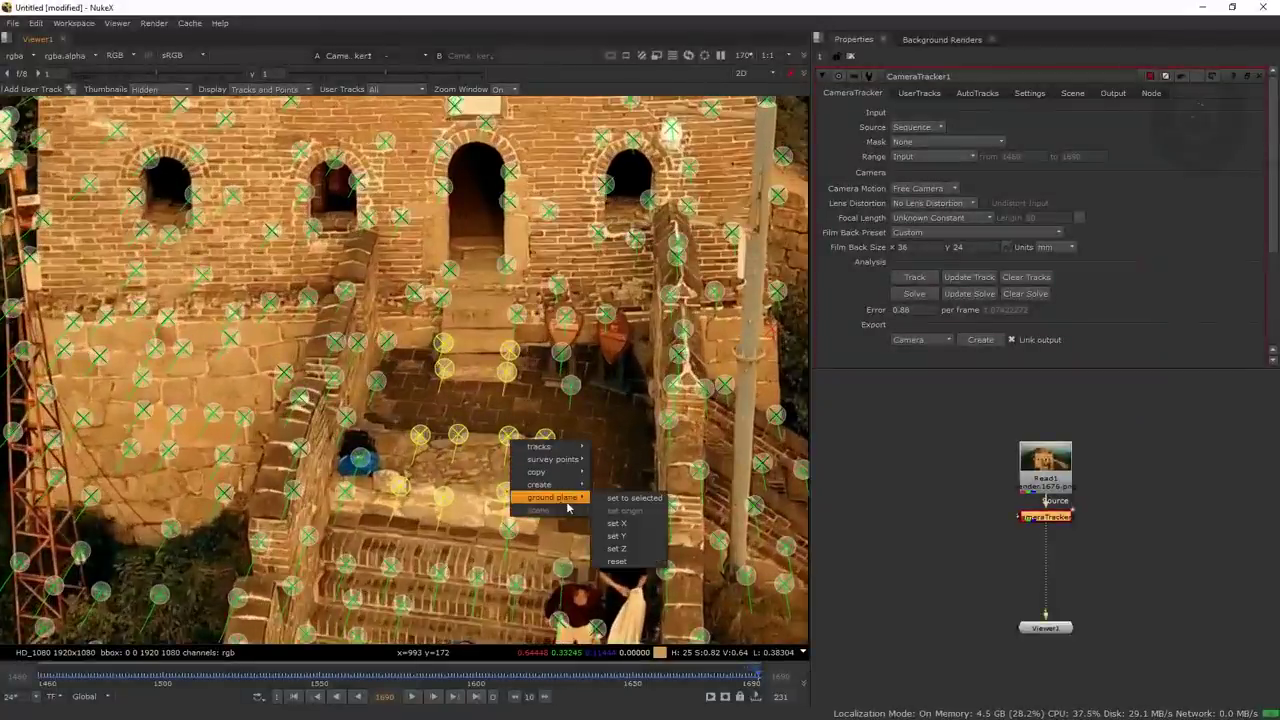
pyautogui.click(646, 500)
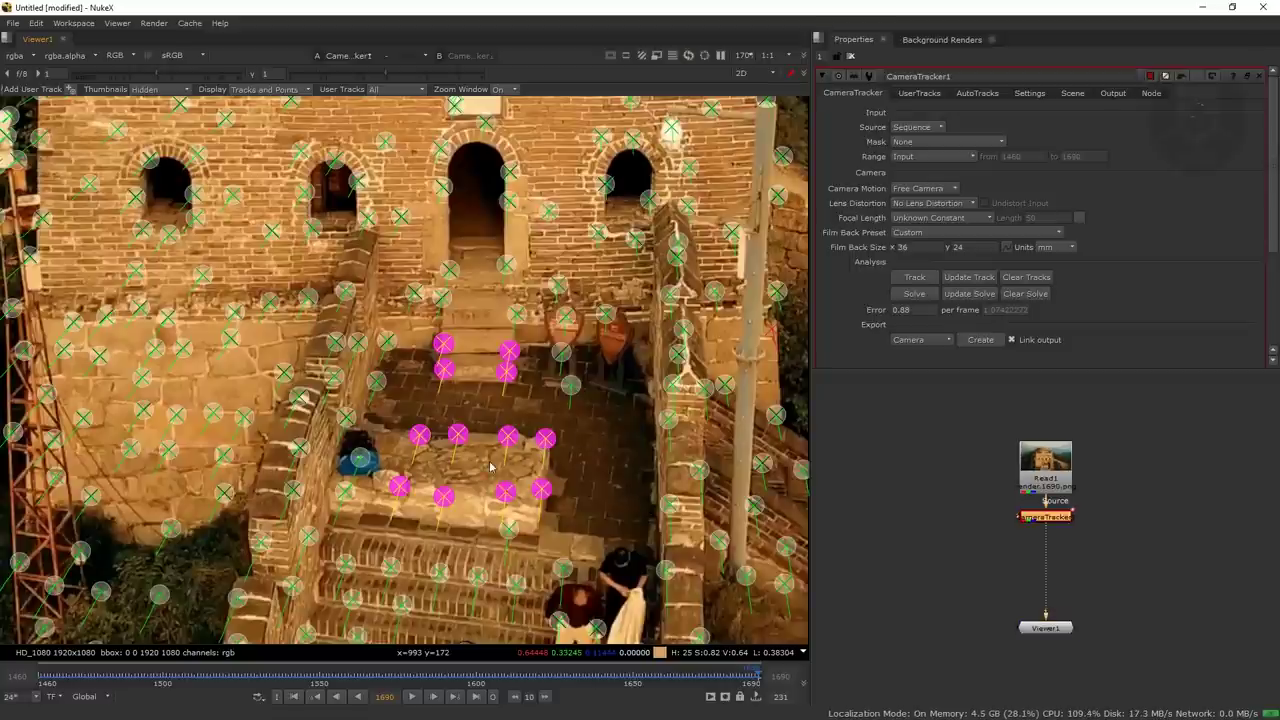
pyautogui.scroll(-5, 490, 466)
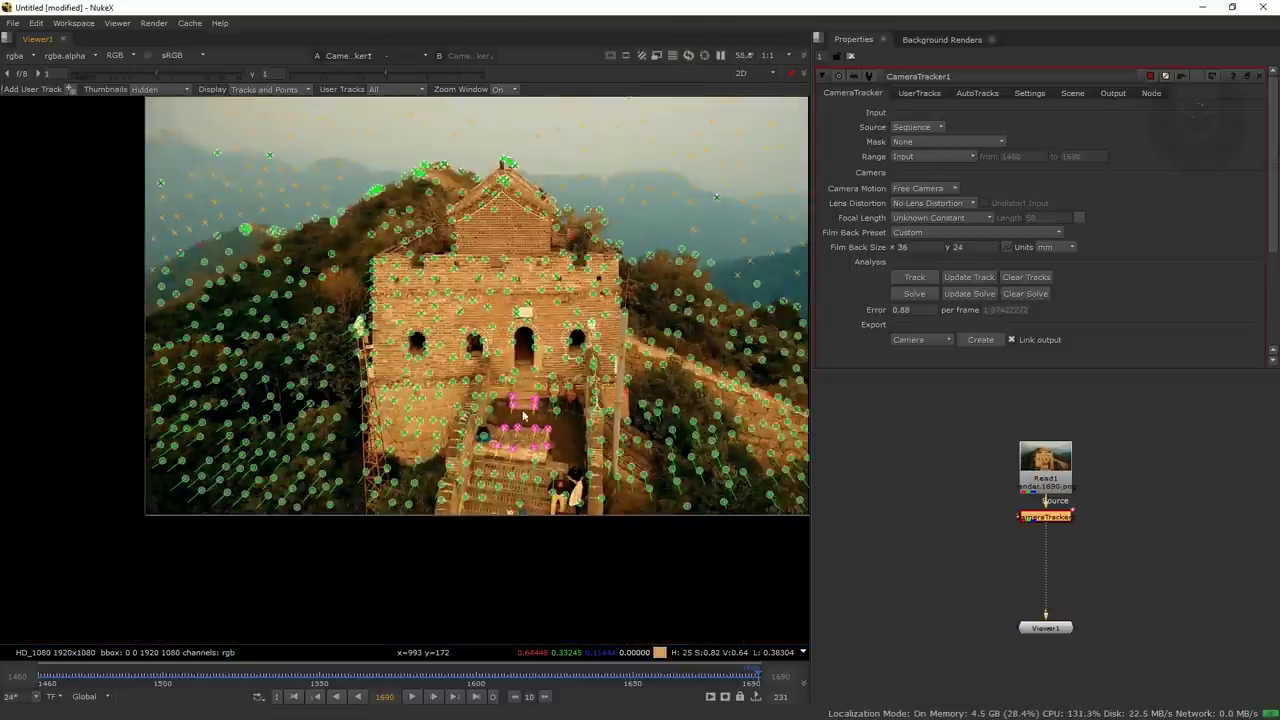
pyautogui.scroll(3, 522, 415)
pyautogui.scroll(-2, 596, 436)
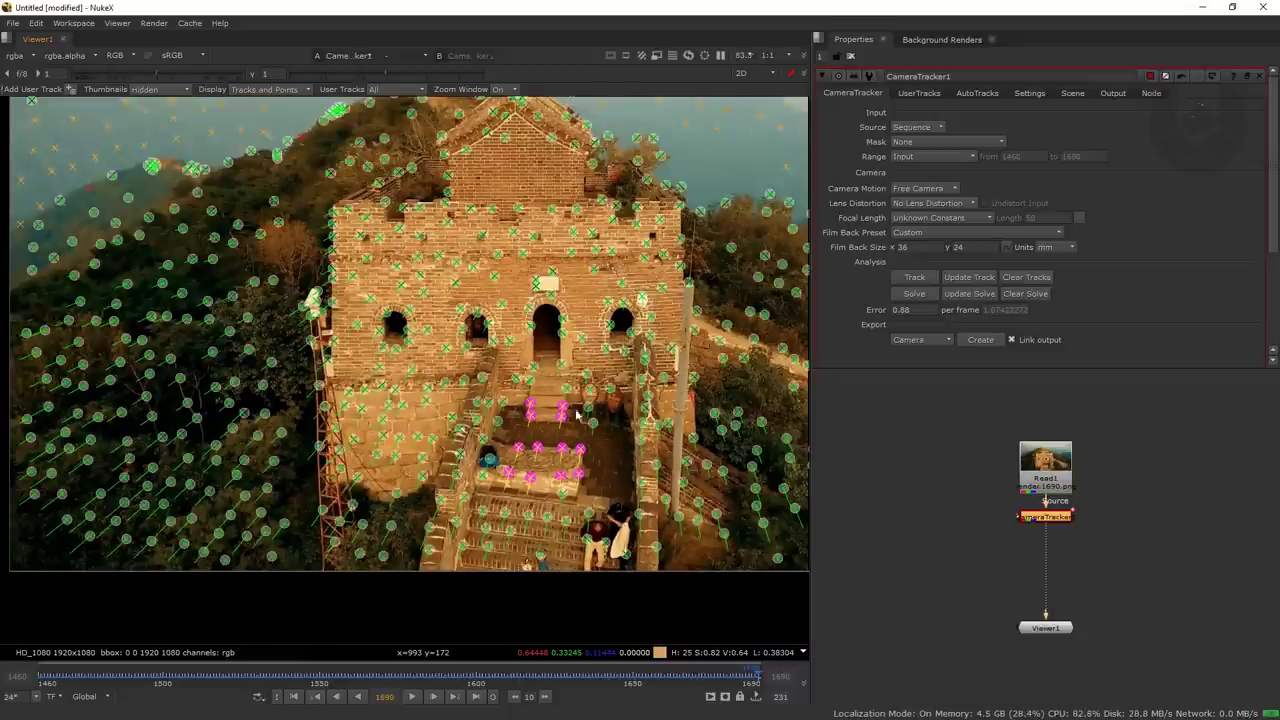
# Export the solved camera from the CameraTracker with Link output turned off, and place the Camera node beside the footage.
pyautogui.click(1012, 340)
pyautogui.click(981, 341)
pyautogui.moveTo(1046, 583); pyautogui.dragTo(891, 508)
pyautogui.moveTo(935, 545)
pyautogui.mouseDown()
pyautogui.moveTo(1008, 541)
pyautogui.moveTo(942, 521)
pyautogui.mouseUp()
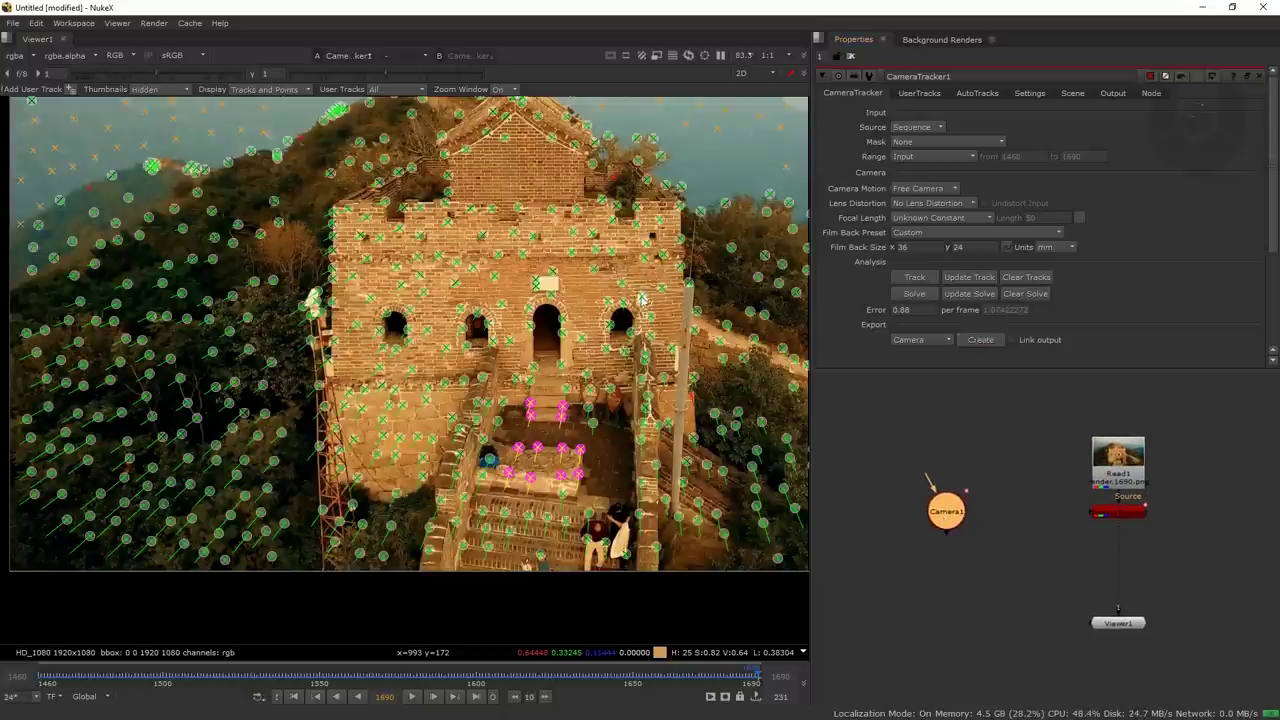
# Inspect the solved point cloud and its ground plane alignment from several angles in 3D, and return to the 2D view.
pyautogui.press('Tab')
pyautogui.moveTo(470, 374); pyautogui.dragTo(533, 370)
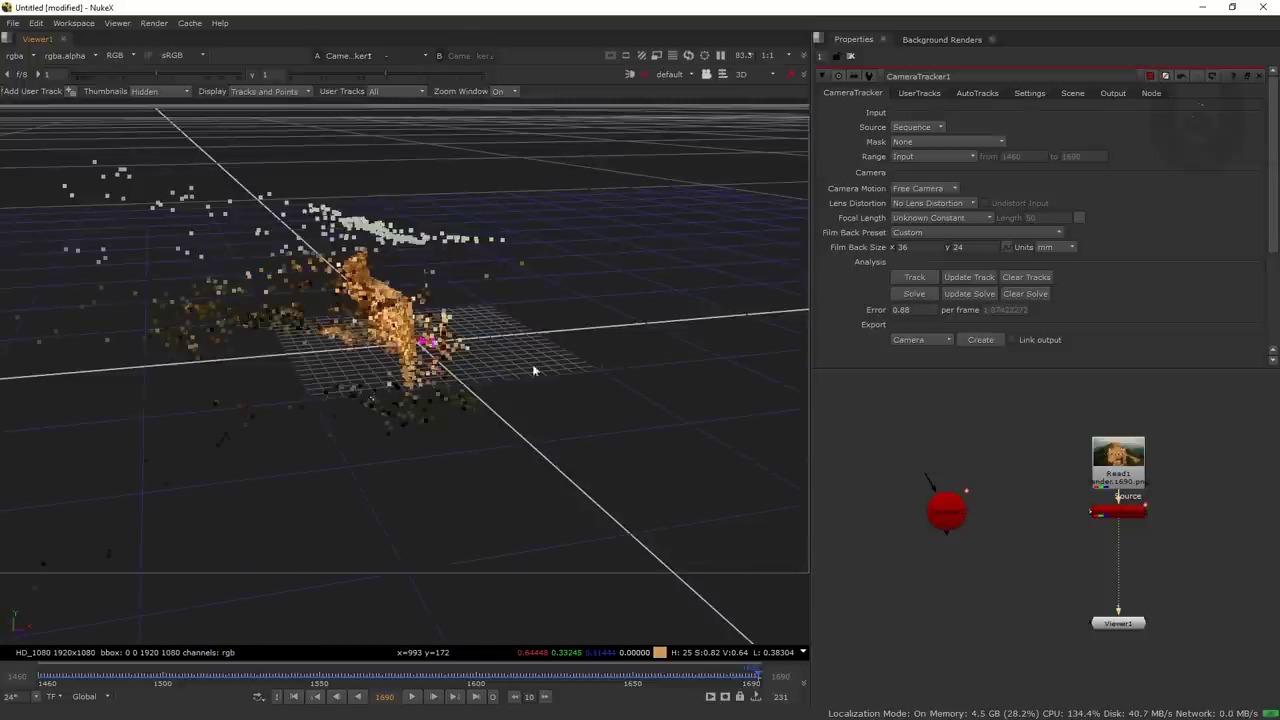
pyautogui.moveTo(372, 386); pyautogui.dragTo(466, 302)
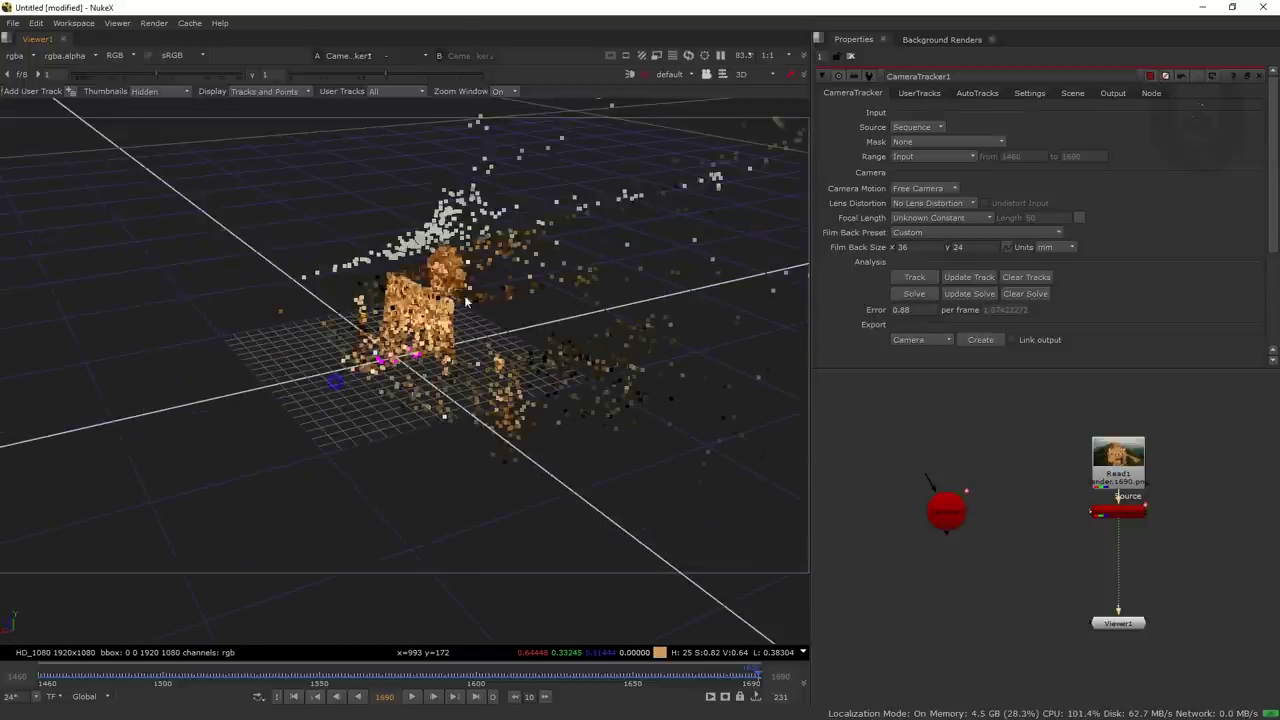
pyautogui.moveTo(374, 395); pyautogui.dragTo(446, 401)
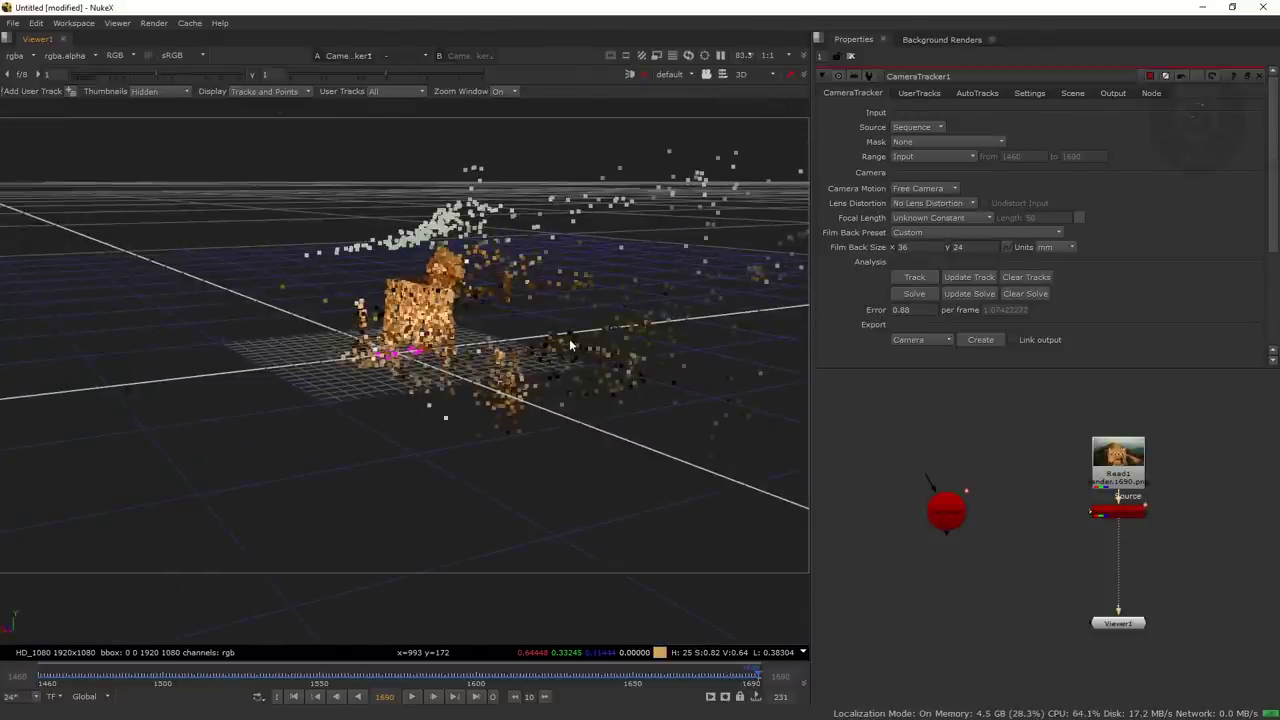
pyautogui.press('Tab')
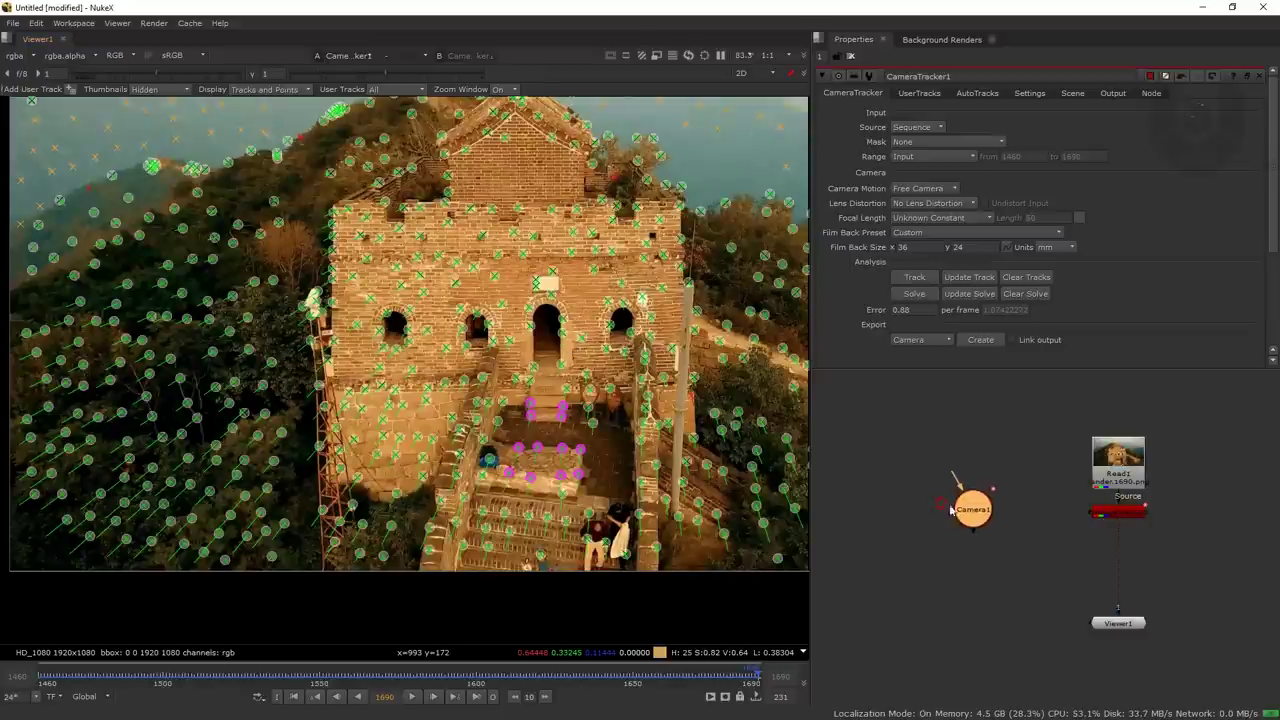
# Add a Scene node beside the Camera node.
pyautogui.press('Tab')
pyautogui.write('scan')
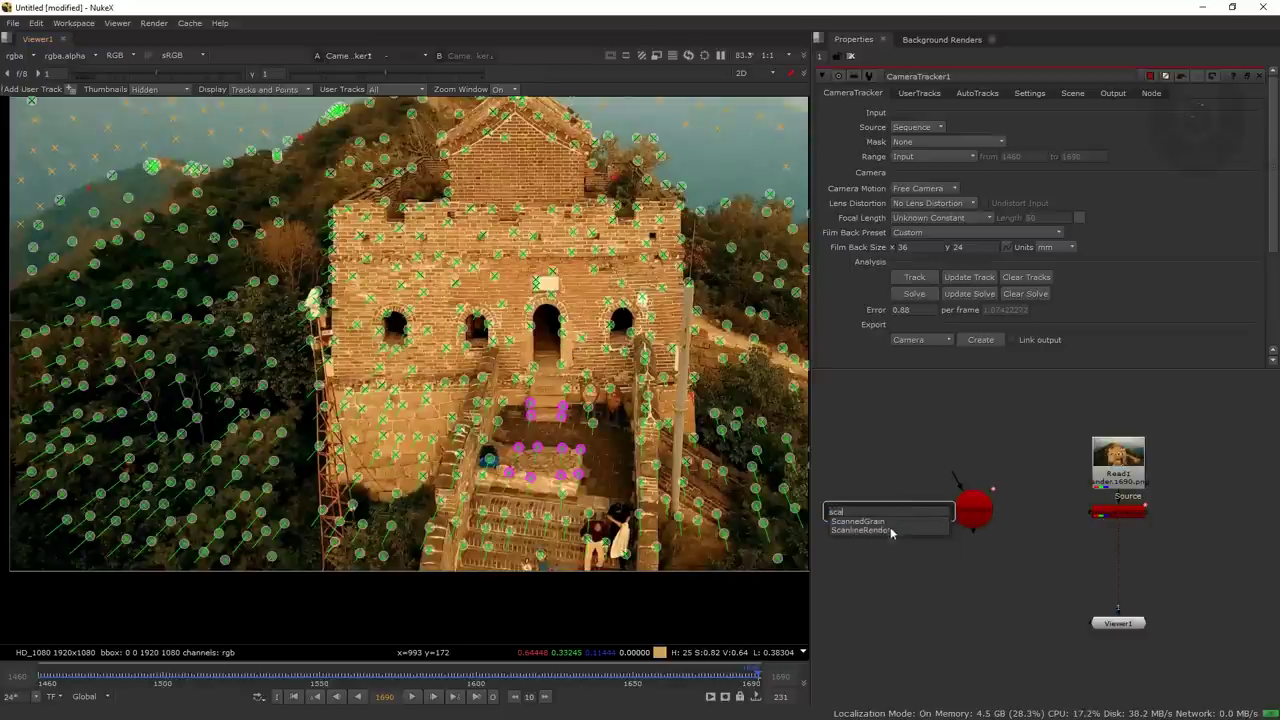
pyautogui.press('BackSpace')
pyautogui.press('BackSpace')
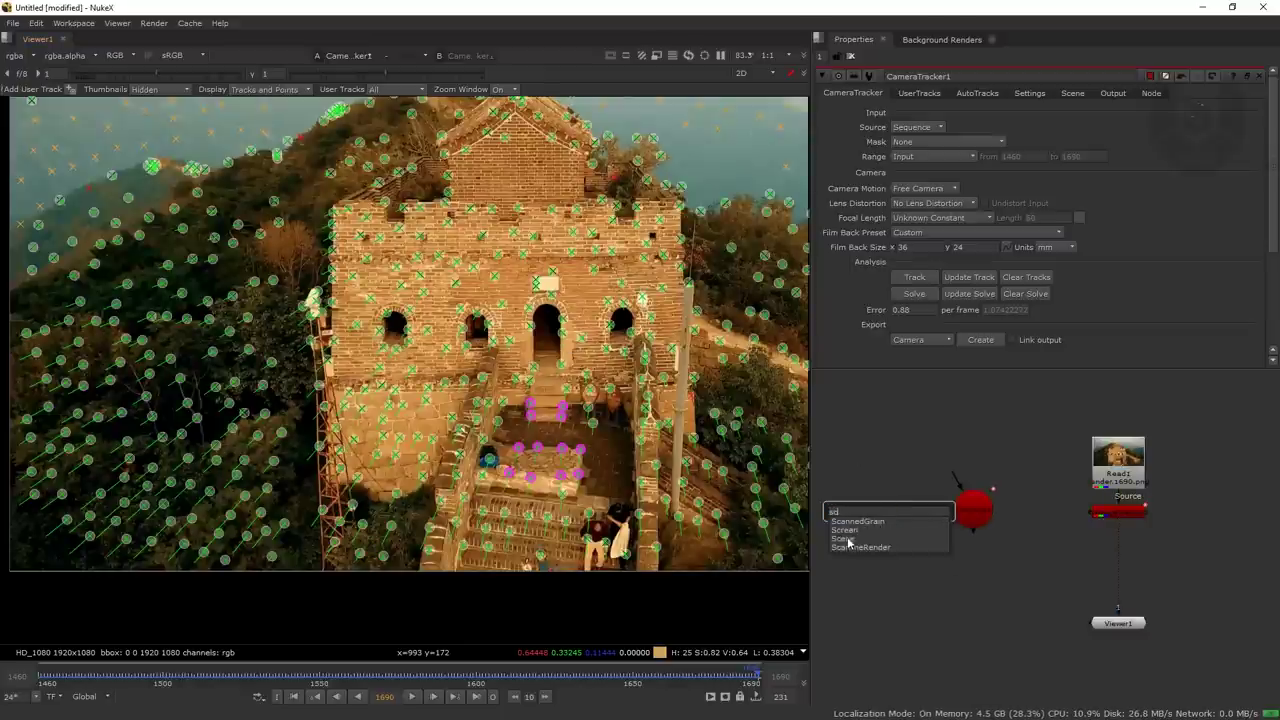
pyautogui.click(847, 541)
# Add a ScanlineRender node and arrange it below the Scene and Camera nodes.
pyautogui.click(883, 571)
pyautogui.press('Tab')
pyautogui.write('scanl')
pyautogui.click(868, 578)
pyautogui.moveTo(916, 572); pyautogui.dragTo(916, 587)
pyautogui.moveTo(856, 529); pyautogui.dragTo(848, 506)
pyautogui.moveTo(970, 521); pyautogui.dragTo(968, 506)
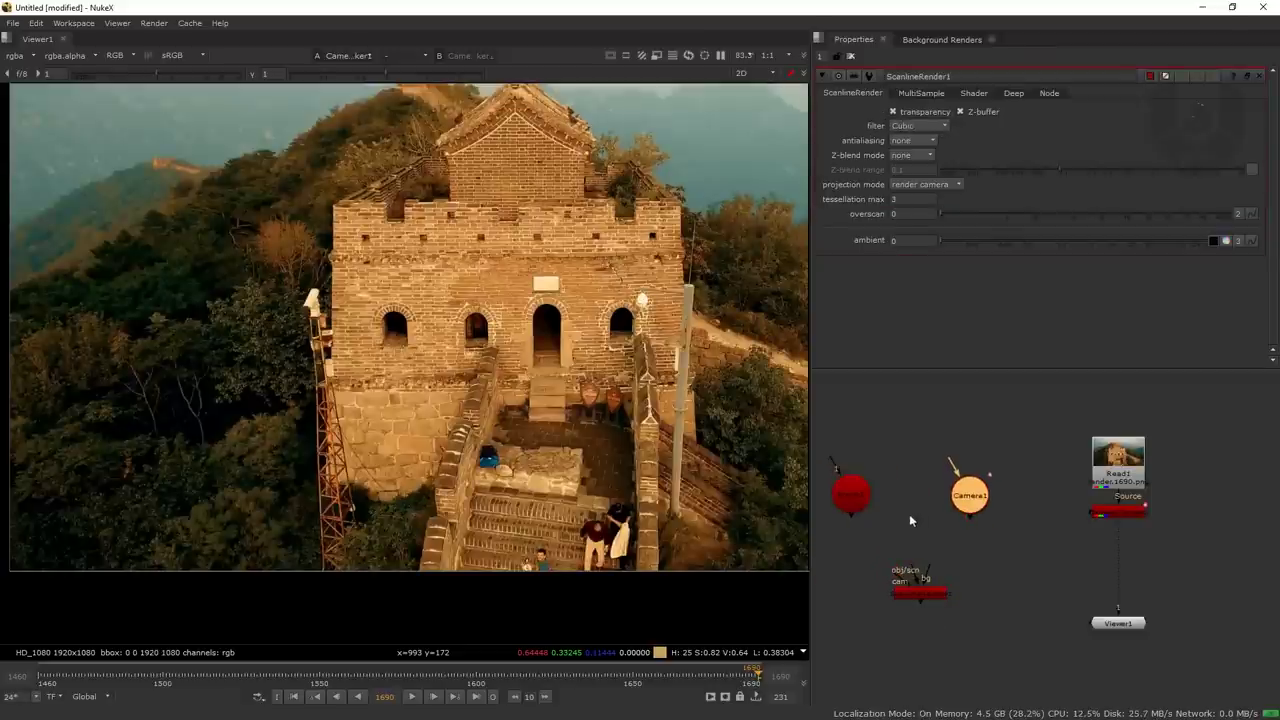
# Connect the ScanlineRender's obj/scn input to the Scene and its cam input to the Camera, with the Camera also feeding the Scene.
pyautogui.scroll(-4, 907, 496)
pyautogui.moveTo(834, 452); pyautogui.dragTo(948, 578)
pyautogui.moveTo(941, 499); pyautogui.dragTo(1036, 501)
pyautogui.scroll(1, 914, 553)
pyautogui.scroll(1, 915, 548)
pyautogui.moveTo(999, 516); pyautogui.dragTo(964, 514)
pyautogui.scroll(3, 1009, 515)
pyautogui.click(958, 496)
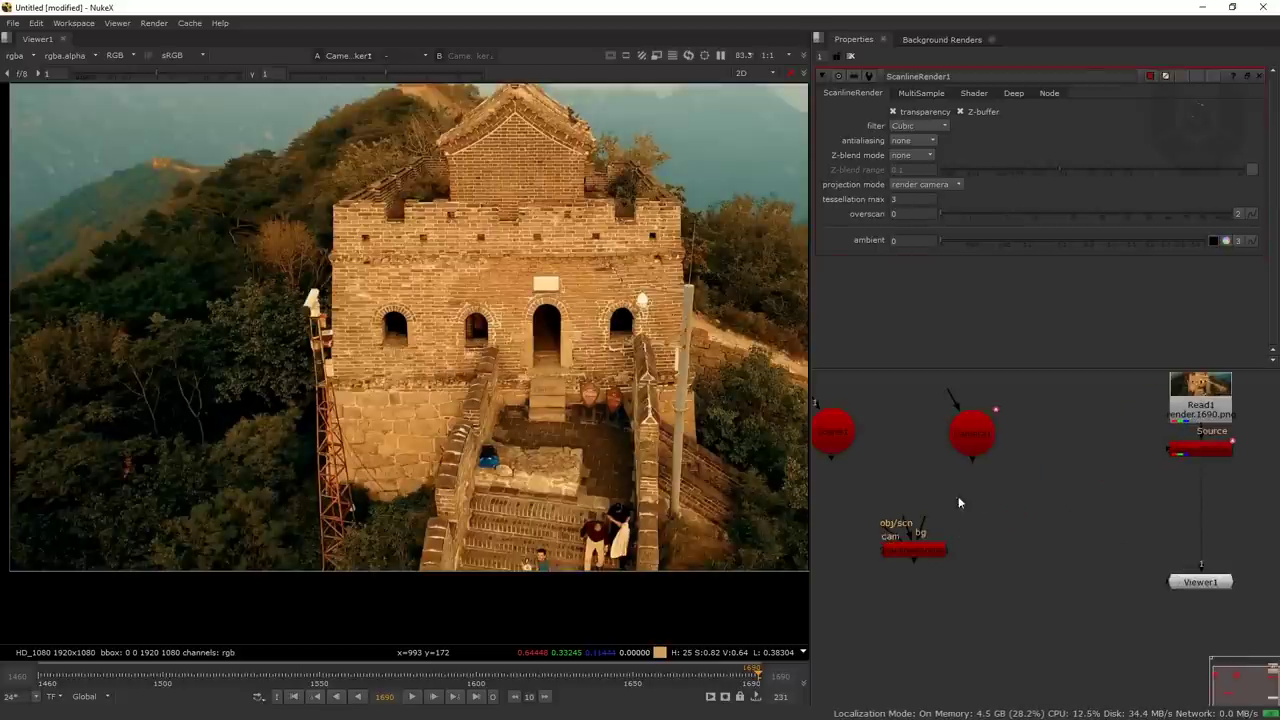
pyautogui.moveTo(891, 533); pyautogui.dragTo(967, 430)
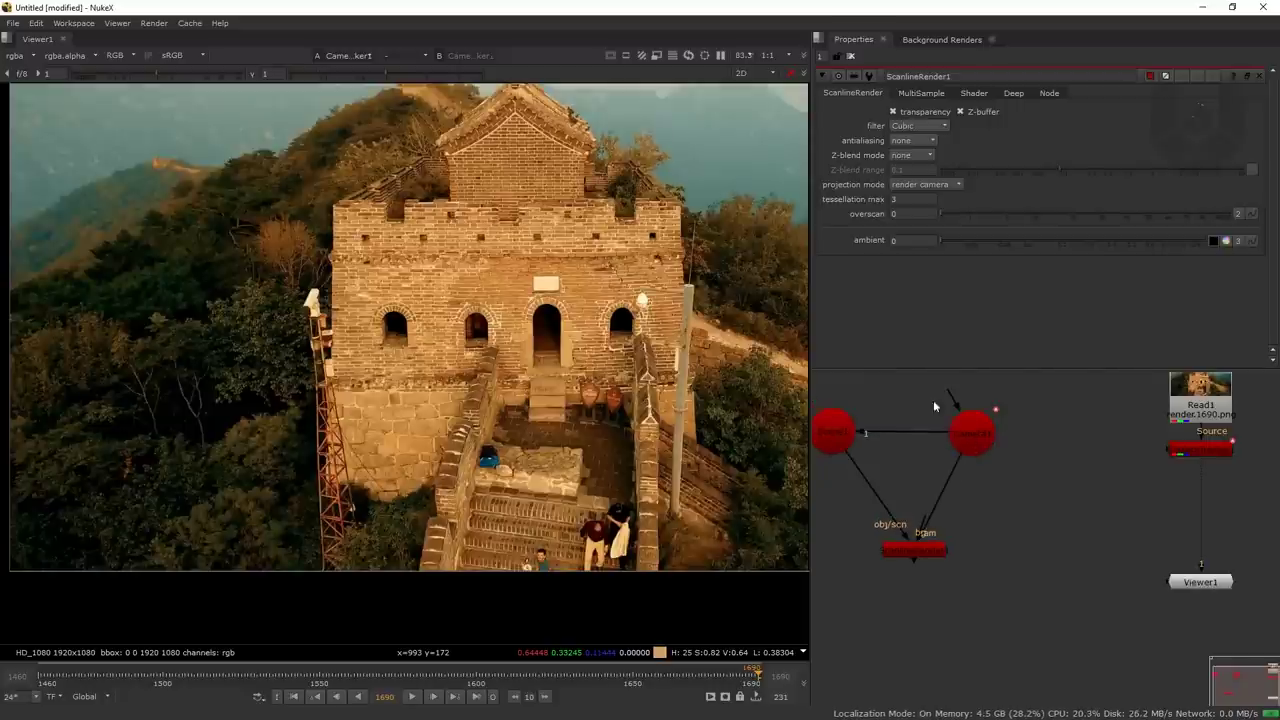
# Merge the ScanlineRender over the Read1 footage, move the CameraTracker out of the way, and view the Merge result.
pyautogui.click(922, 556)
pyautogui.press('m')
pyautogui.moveTo(1001, 548); pyautogui.dragTo(1279, 457)
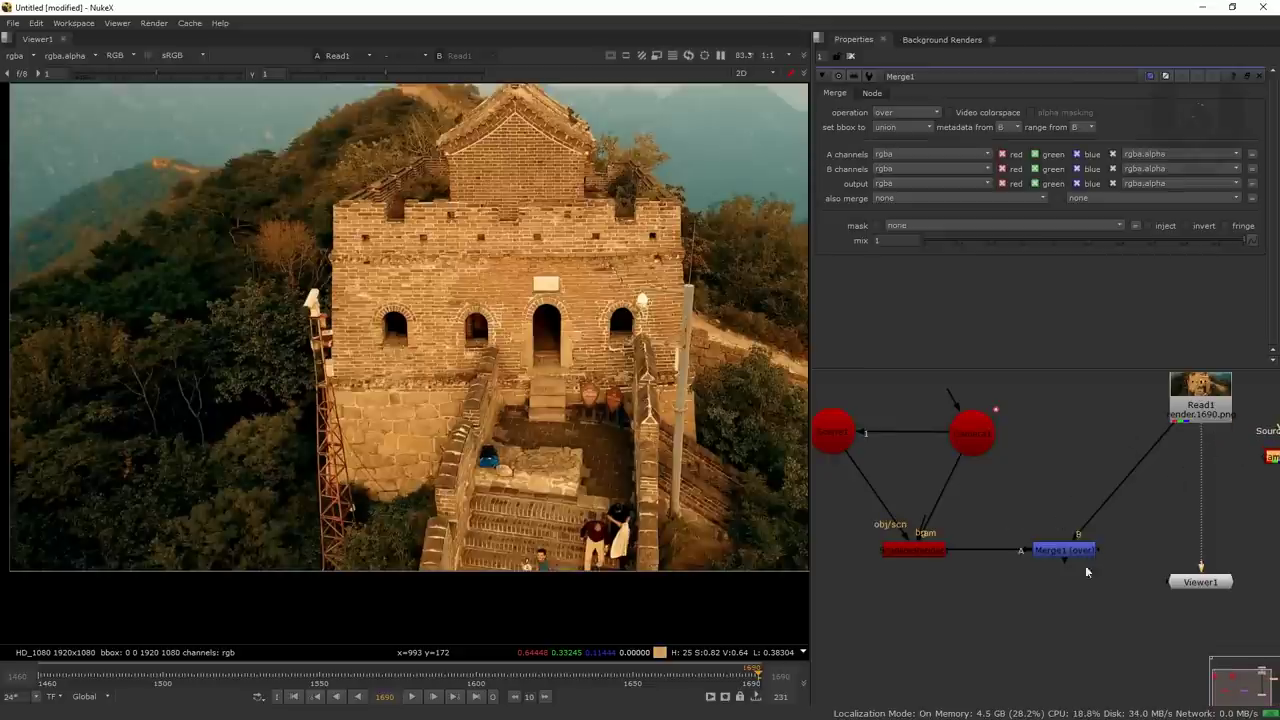
pyautogui.moveTo(1065, 550); pyautogui.dragTo(1082, 550)
pyautogui.press('1')
# Align the Merge node under Read1 and place the Viewer node directly below it.
pyautogui.click(1051, 489)
pyautogui.scroll(-4, 1048, 486)
pyautogui.scroll(3, 1051, 489)
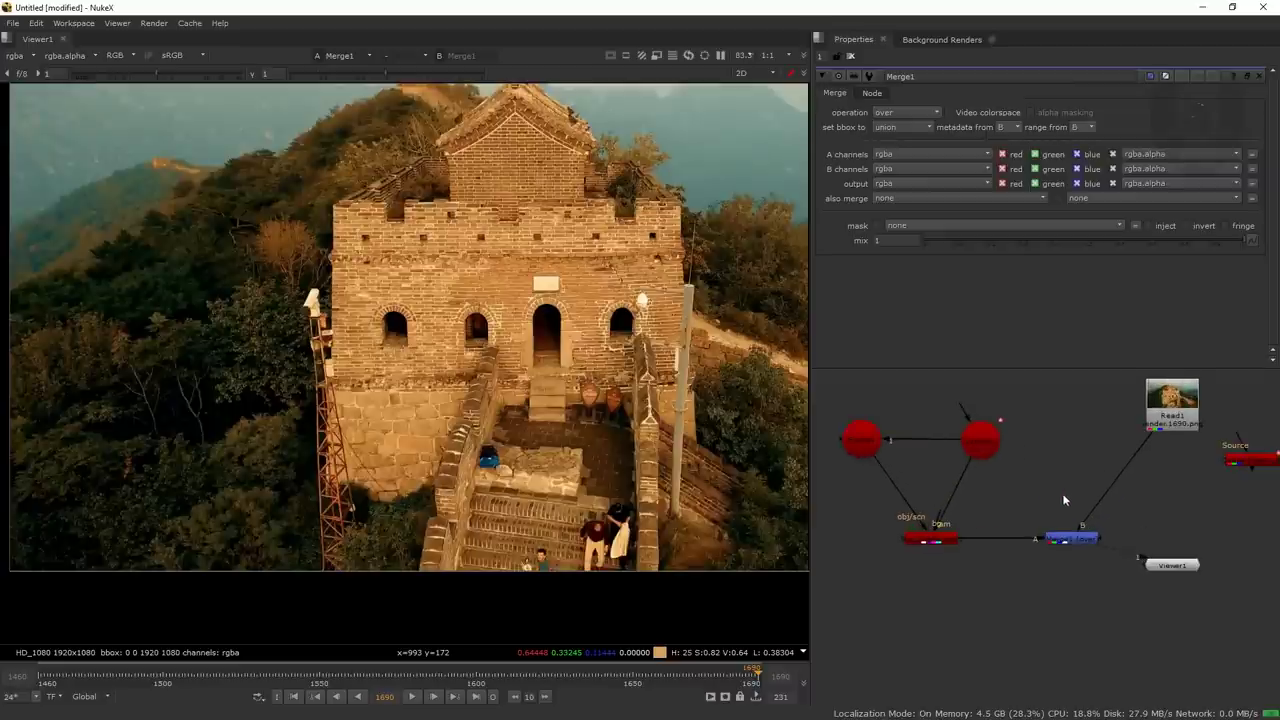
pyautogui.moveTo(1158, 563); pyautogui.dragTo(1145, 641)
pyautogui.moveTo(1080, 542); pyautogui.dragTo(1180, 541)
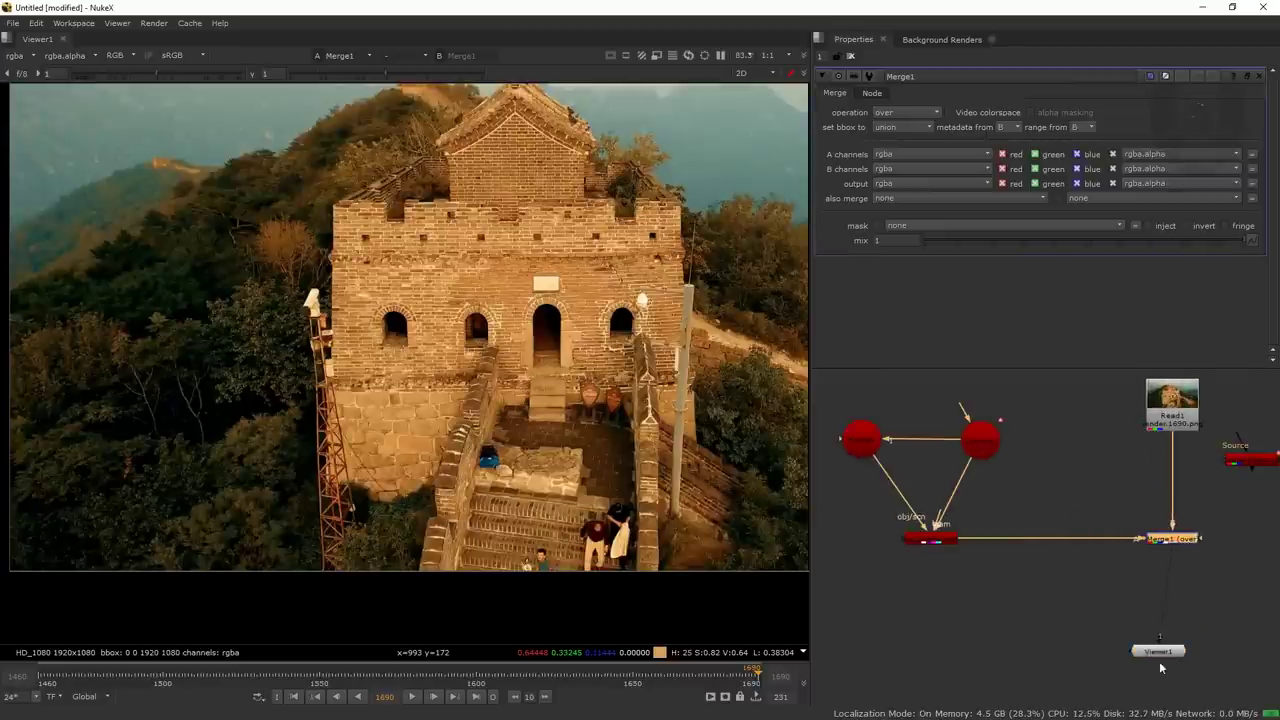
pyautogui.moveTo(1157, 655); pyautogui.dragTo(1173, 654)
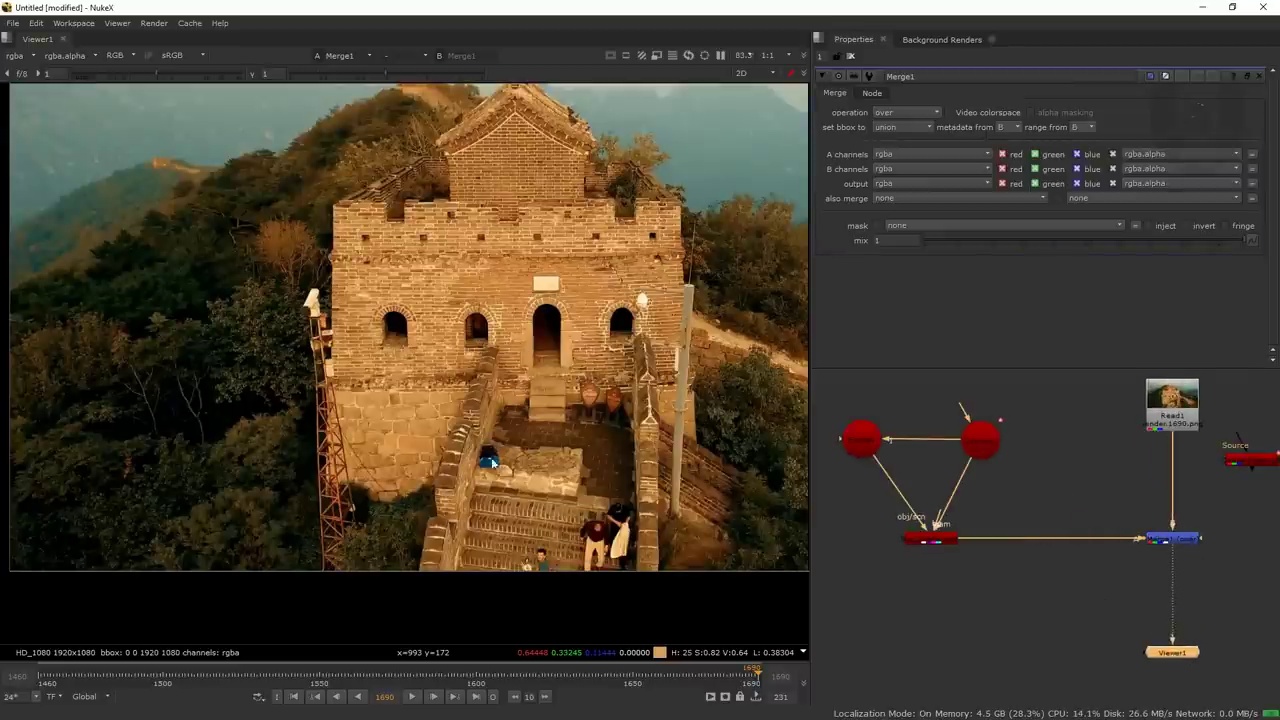
# At frame 1547, add a ModelBuilder node with its cam input from the Camera and its src input from Read1.
pyautogui.click(311, 672)
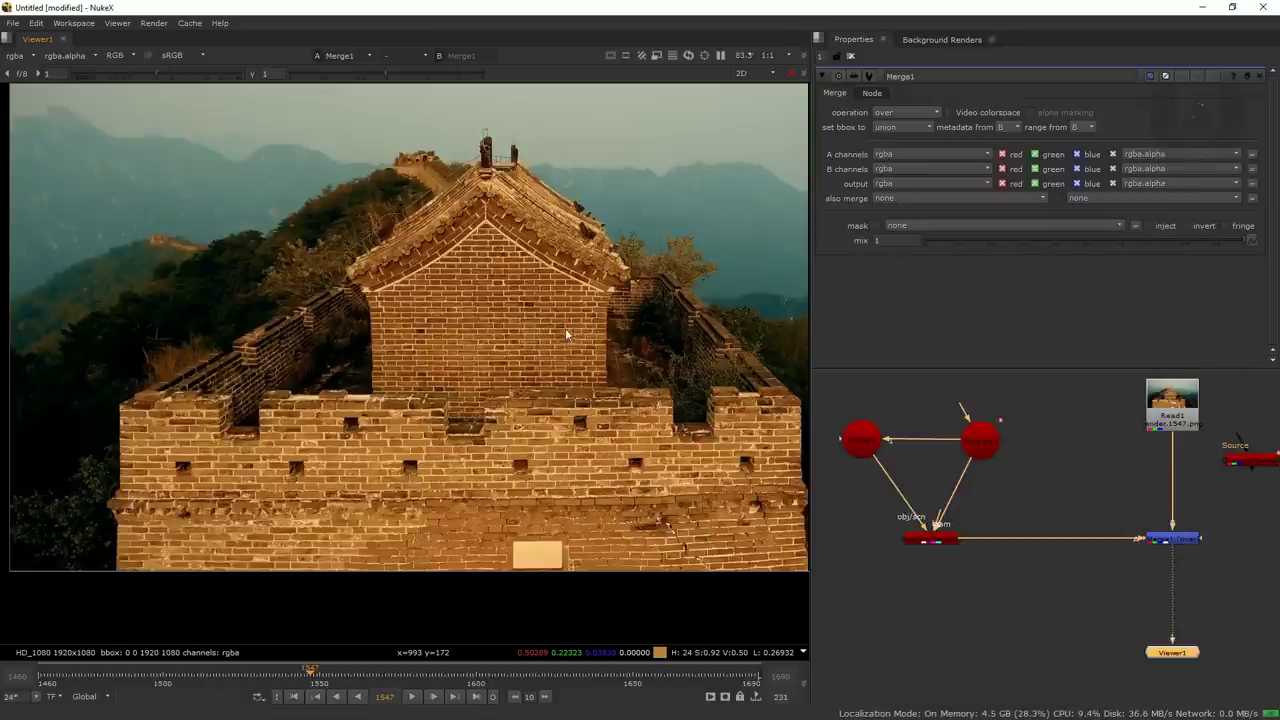
pyautogui.click(1040, 498)
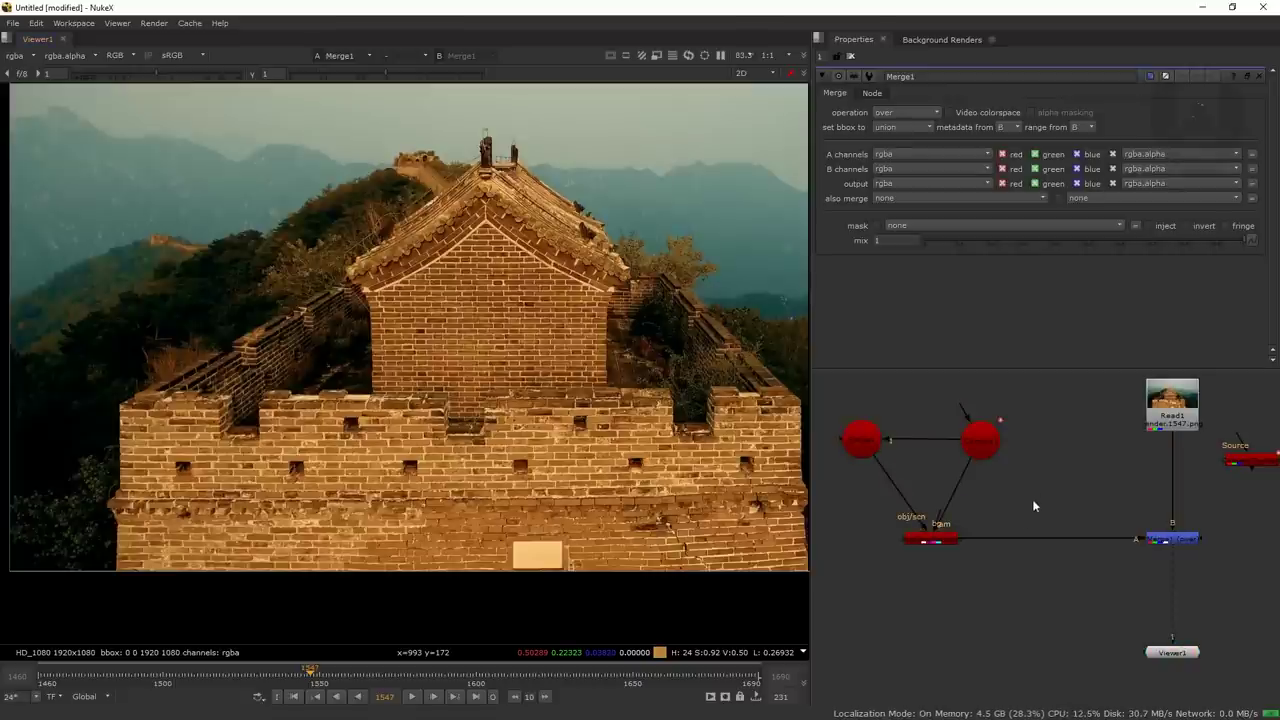
pyautogui.press('Tab')
pyautogui.write('model')
pyautogui.press('Return')
pyautogui.moveTo(1055, 502); pyautogui.dragTo(980, 438)
pyautogui.moveTo(1072, 478); pyautogui.dragTo(1093, 494)
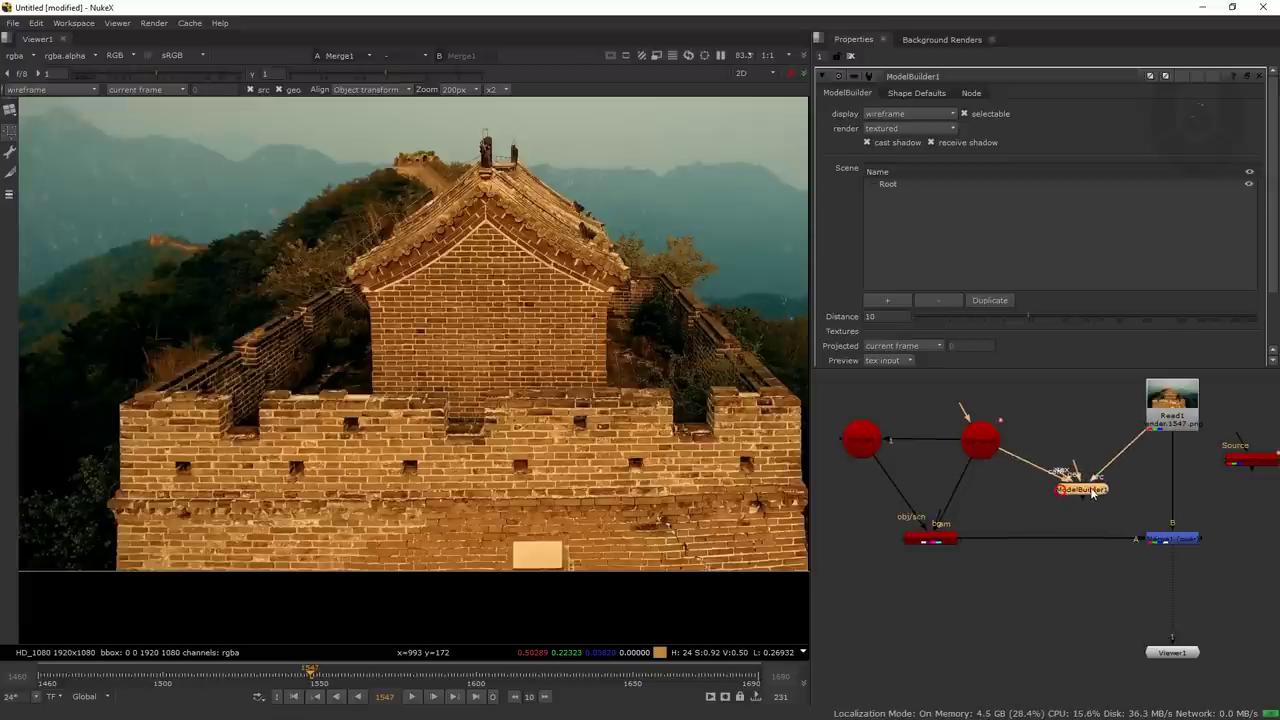
# View the ModelBuilder through the solved camera and play the footage from frame 1460.
pyautogui.press('1')
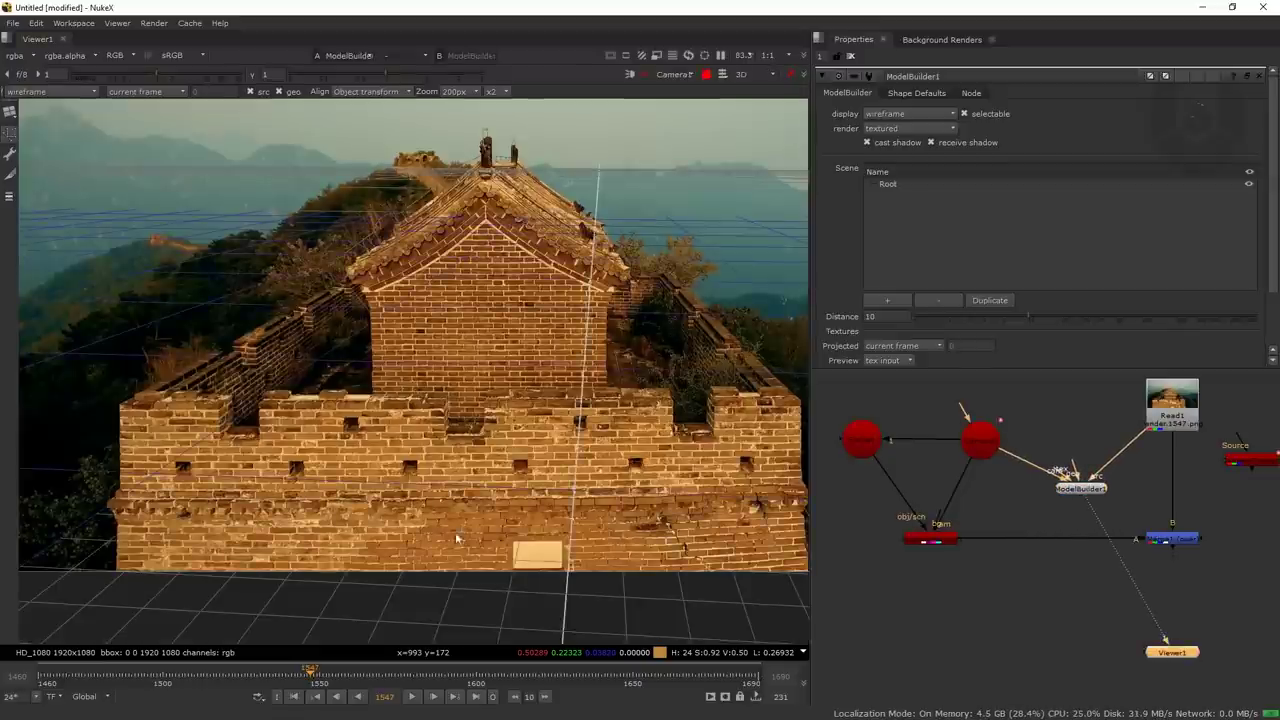
pyautogui.click(294, 697)
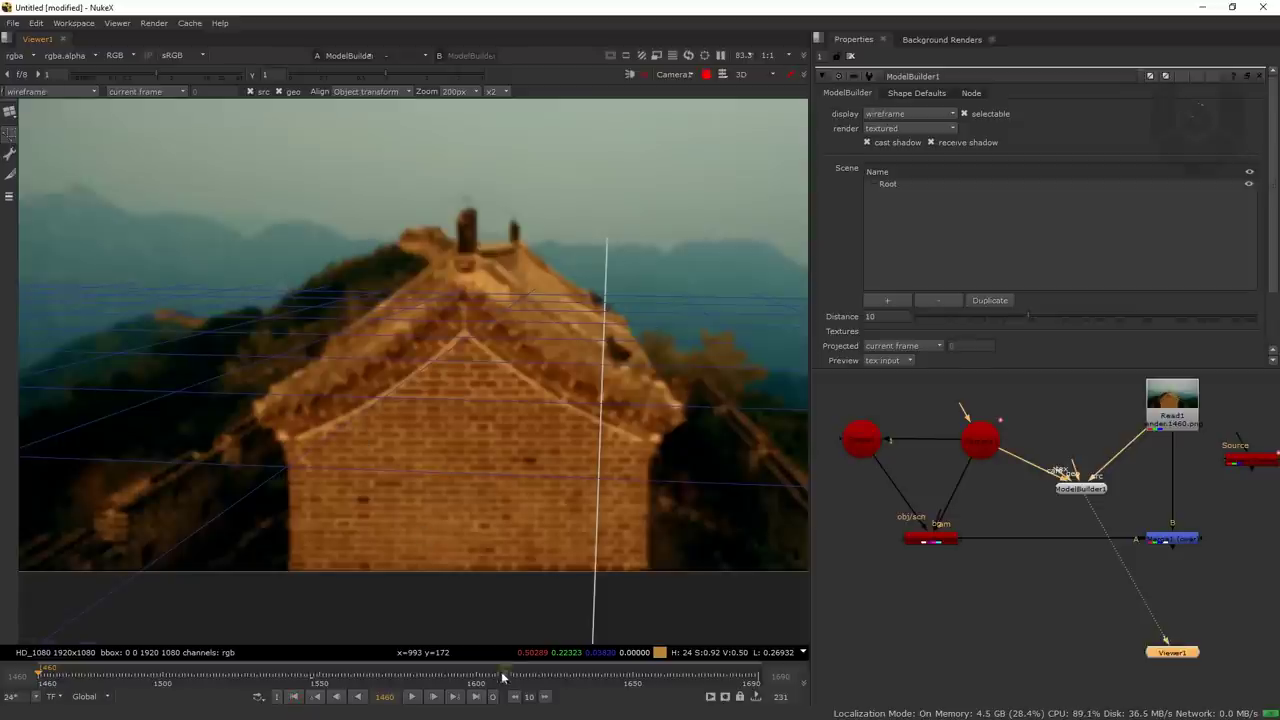
pyautogui.click(411, 703)
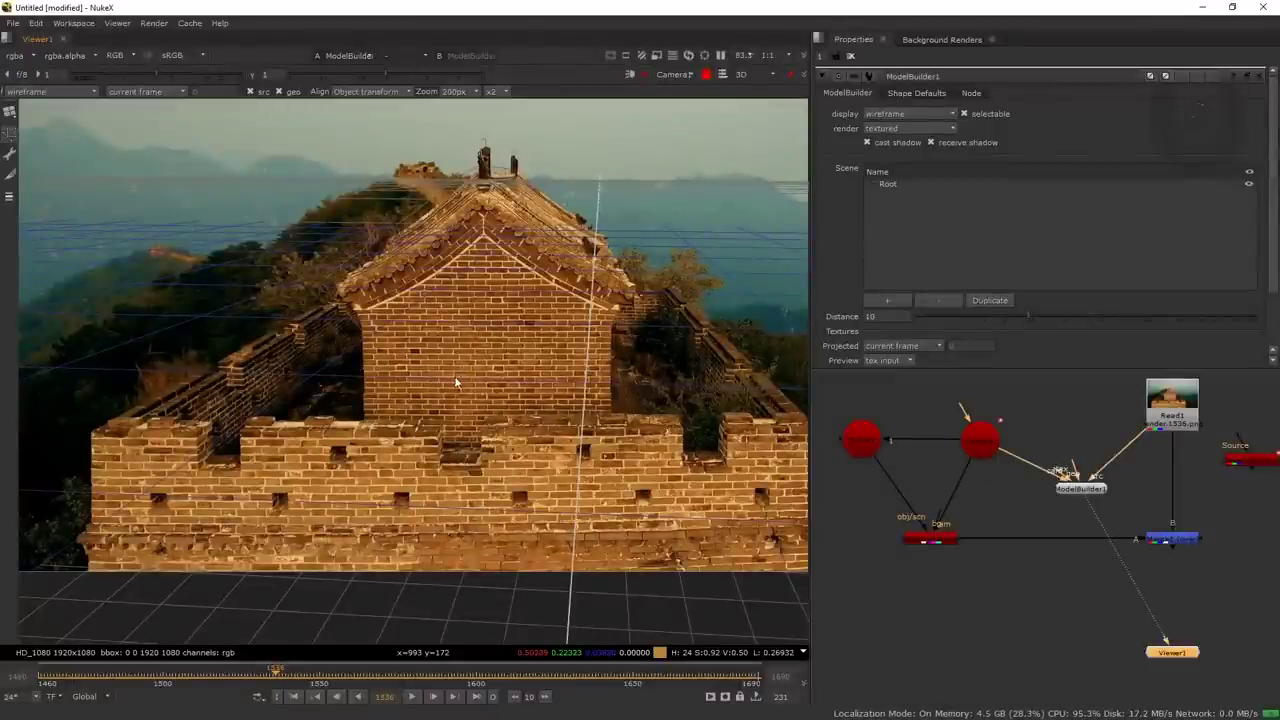
pyautogui.click(1057, 510)
pyautogui.click(1082, 490)
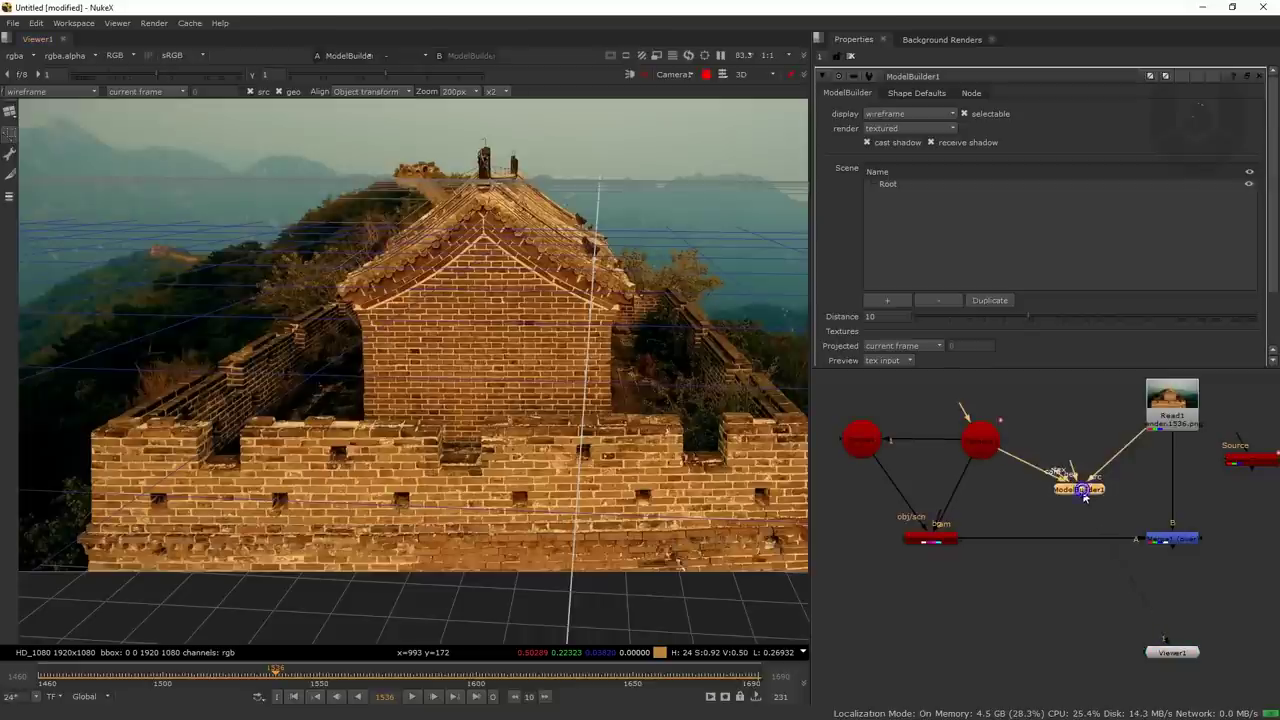
# Add a cube in the ModelBuilder and fit its upper corners to the brick house at frame 1536.
pyautogui.click(940, 92)
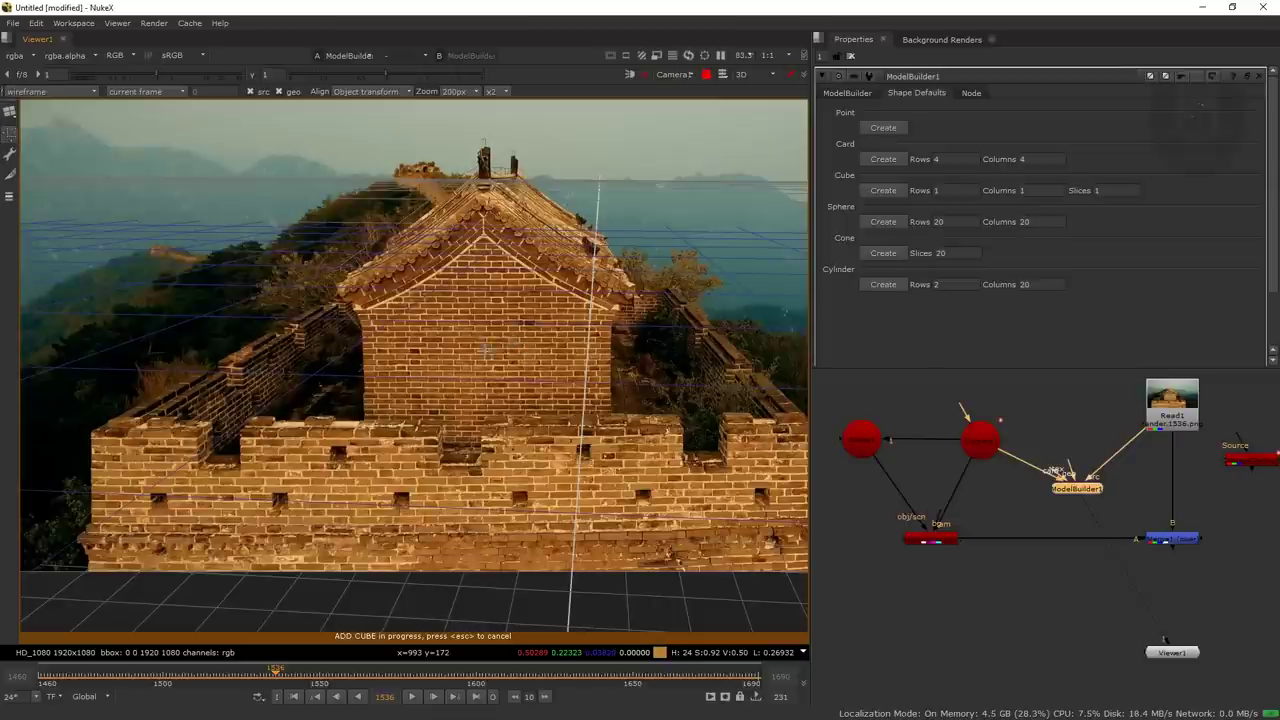
pyautogui.moveTo(519, 356); pyautogui.dragTo(459, 338)
pyautogui.click(503, 307)
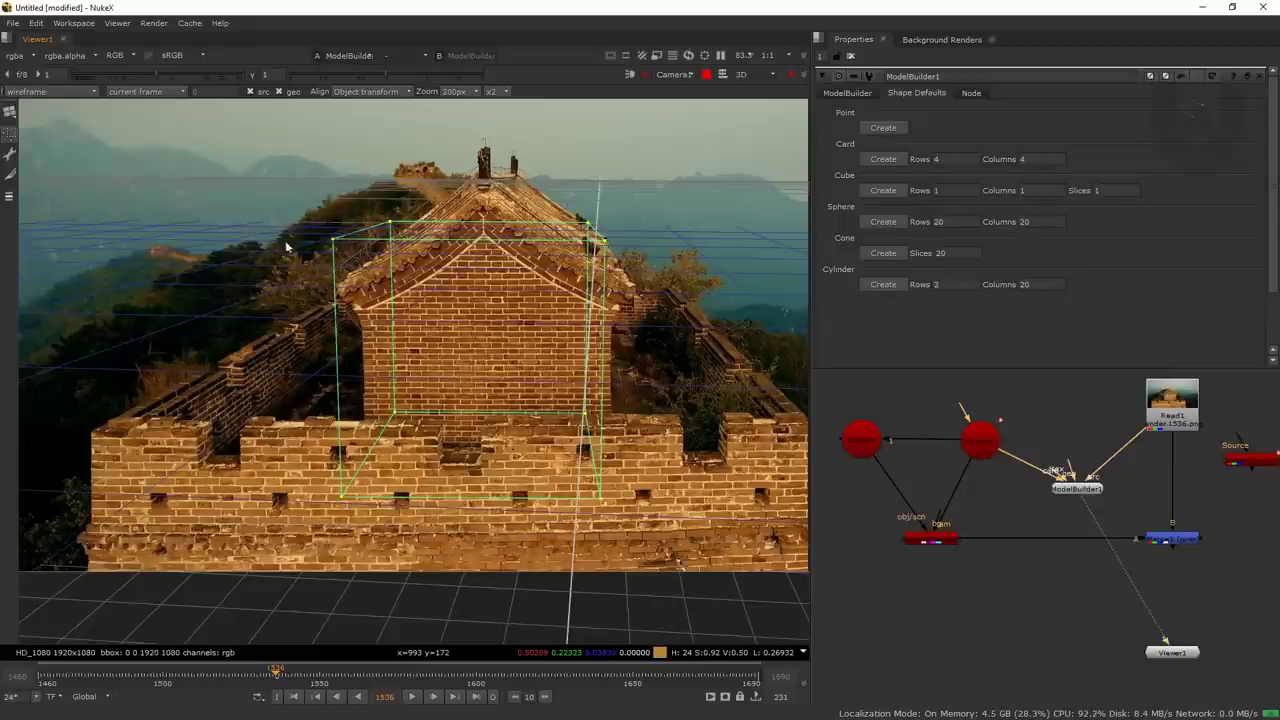
pyautogui.moveTo(341, 259); pyautogui.dragTo(363, 285)
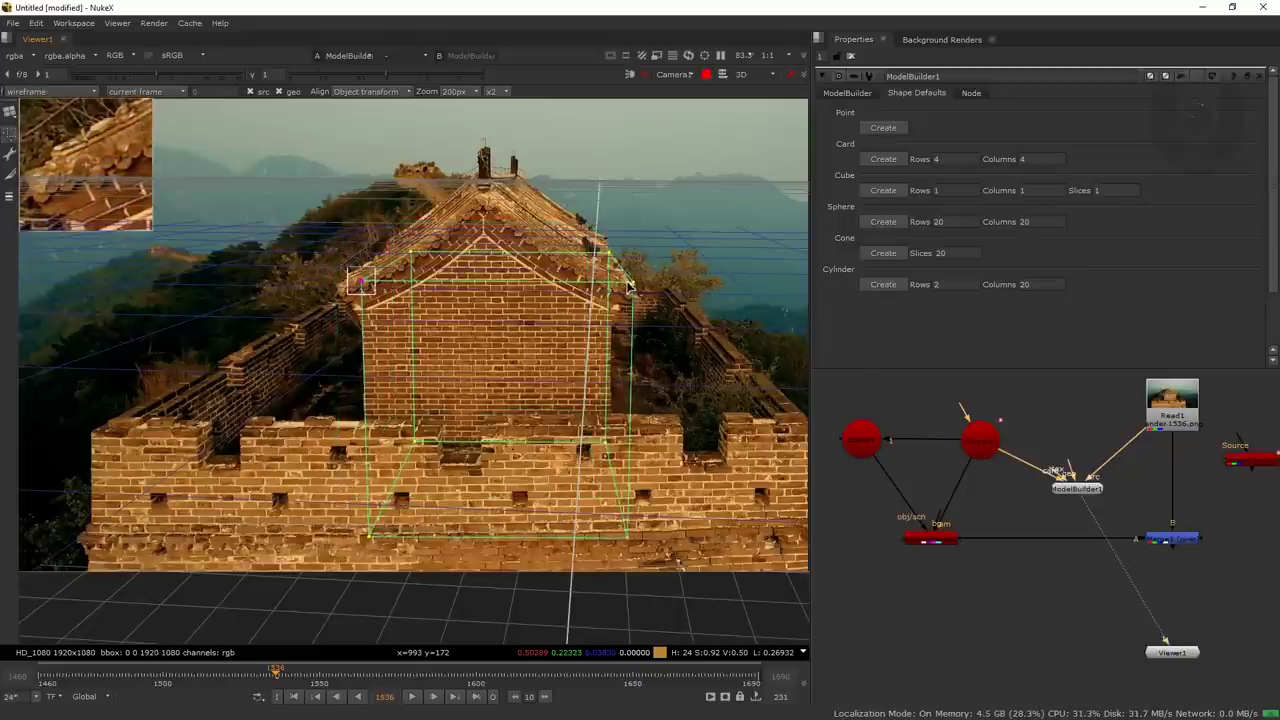
pyautogui.moveTo(636, 289); pyautogui.dragTo(595, 264)
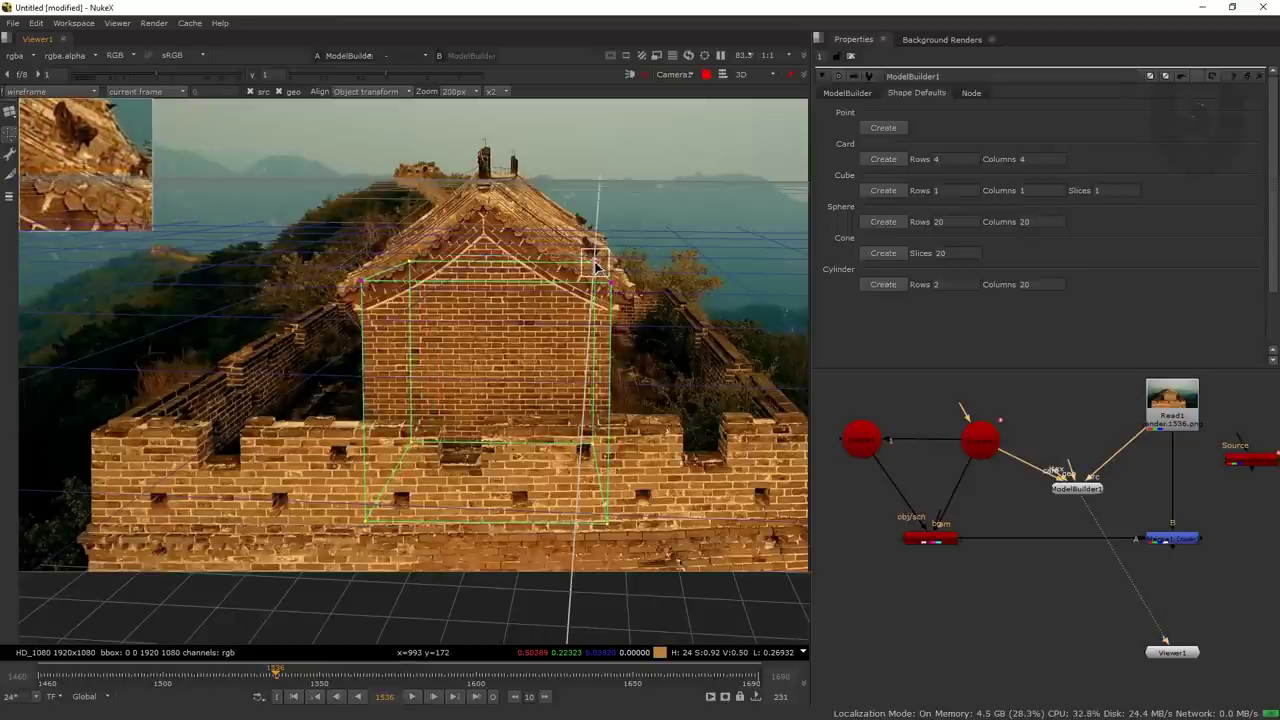
# Realign the cube's corners with the brick house's edges at frames 1510 and 1487.
pyautogui.moveTo(357, 677); pyautogui.dragTo(205, 679)
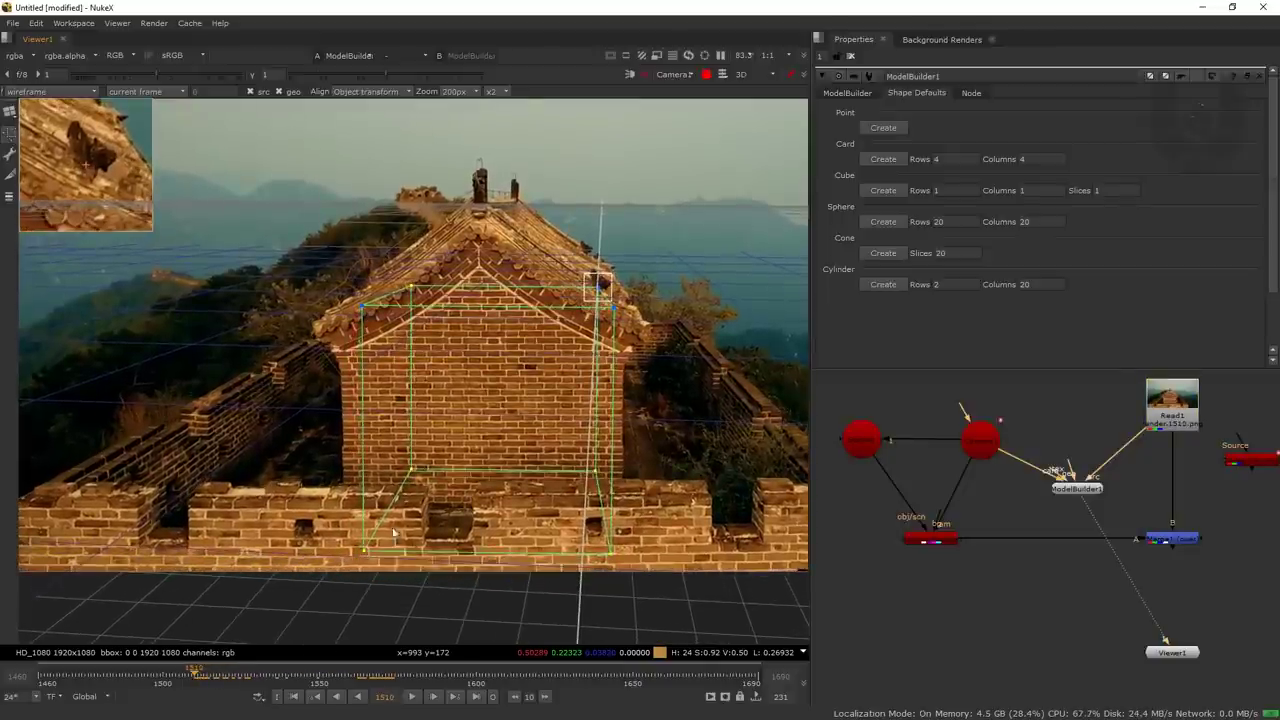
pyautogui.moveTo(364, 313); pyautogui.dragTo(355, 341)
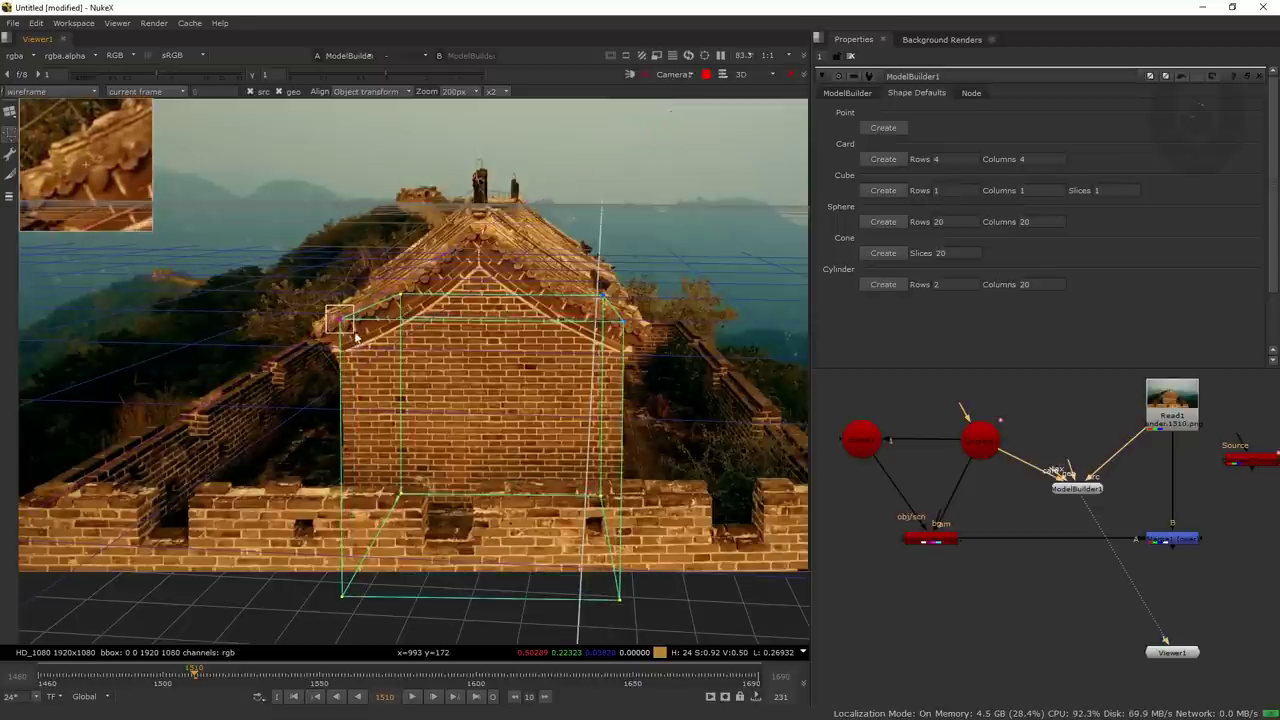
pyautogui.moveTo(222, 680); pyautogui.dragTo(128, 668)
pyautogui.moveTo(372, 544); pyautogui.dragTo(367, 442)
pyautogui.click(313, 566)
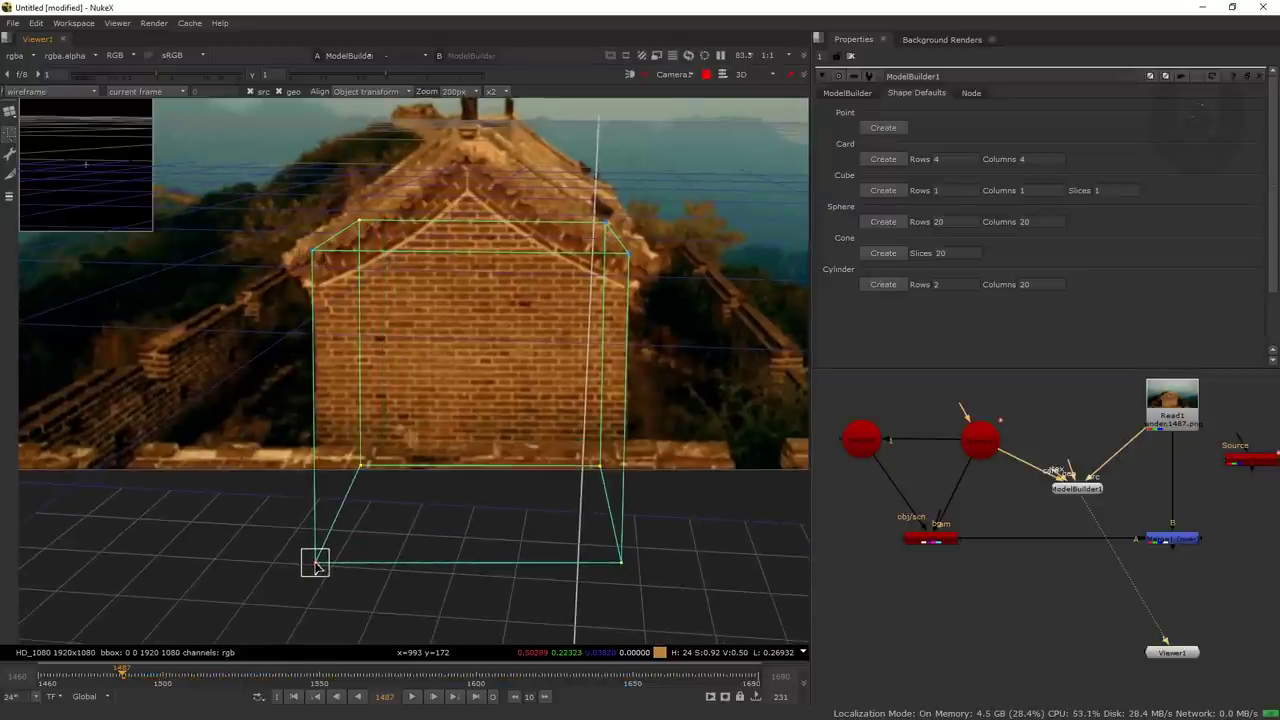
pyautogui.moveTo(314, 562); pyautogui.dragTo(312, 563)
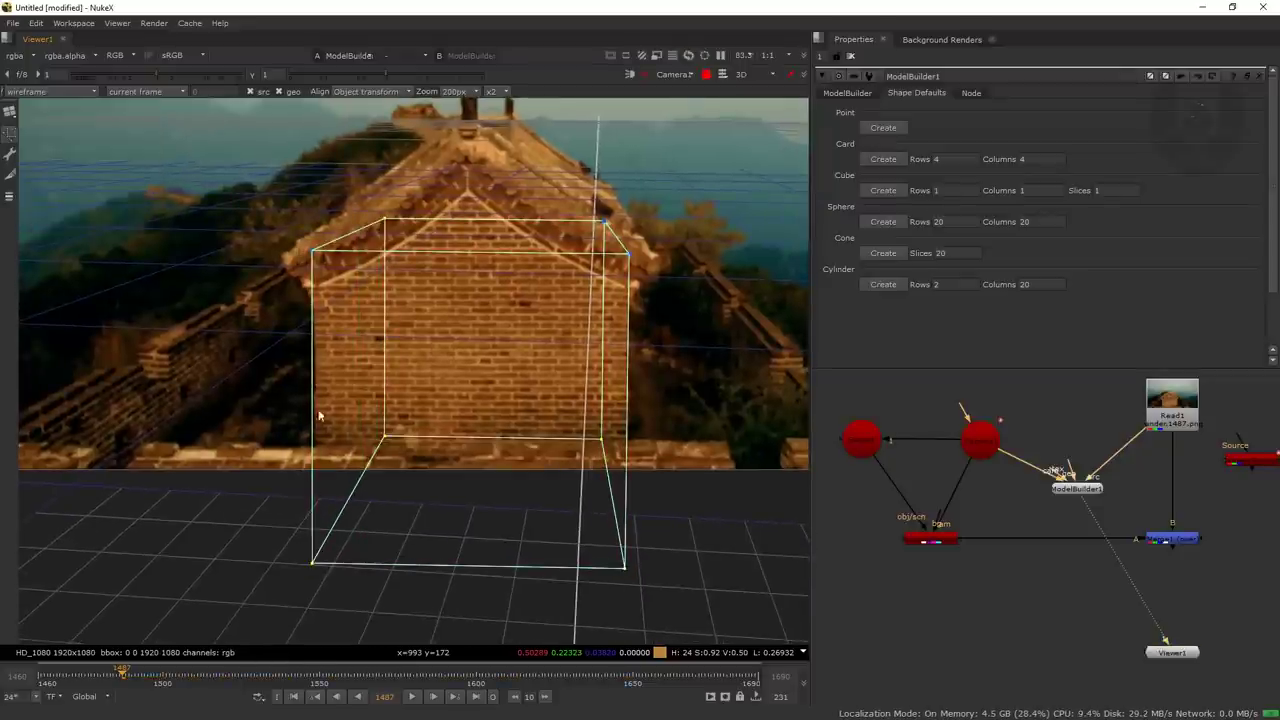
pyautogui.moveTo(311, 257); pyautogui.dragTo(314, 256)
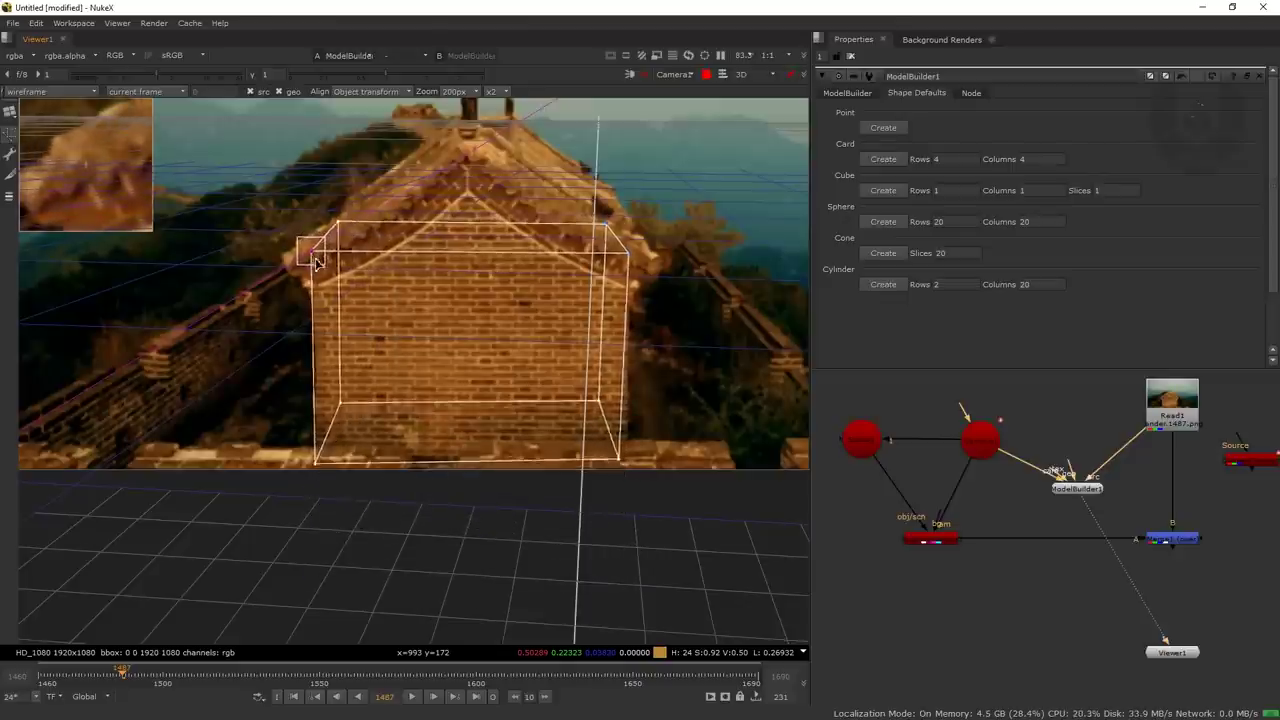
pyautogui.moveTo(316, 277); pyautogui.dragTo(314, 253)
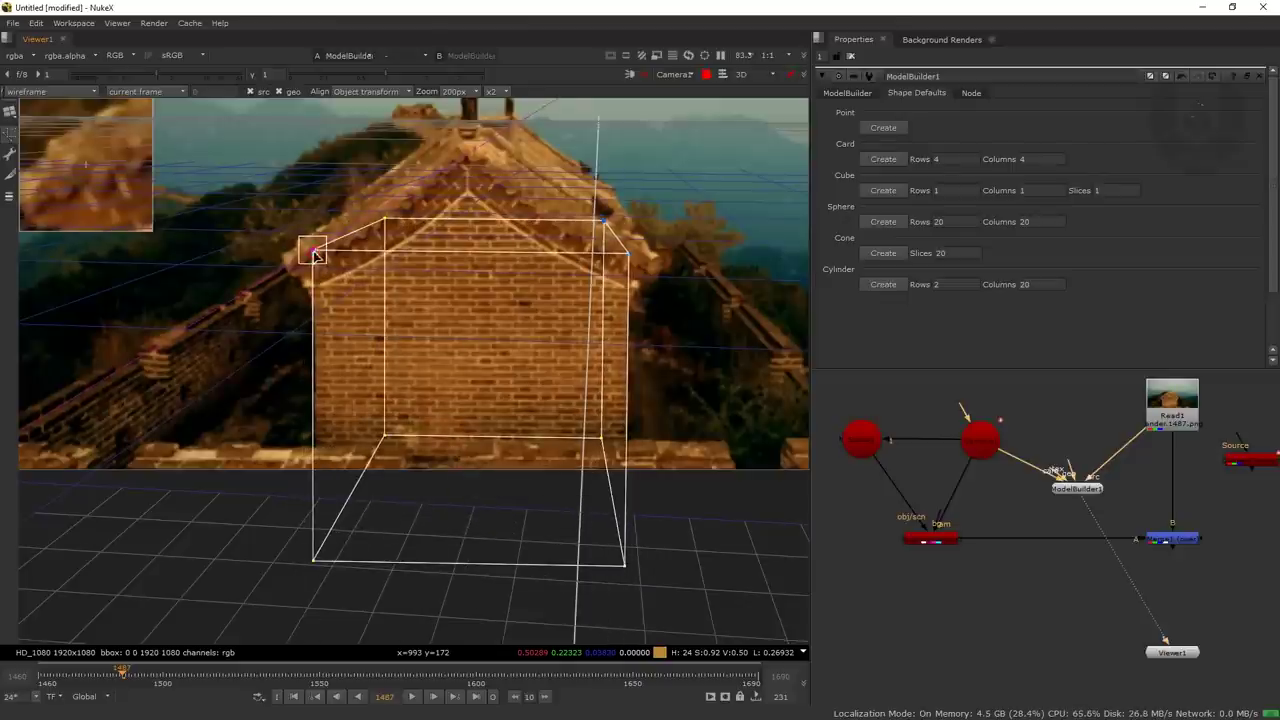
# Scrub and play the footage to check how the cube follows the brick house.
pyautogui.moveTo(166, 676); pyautogui.dragTo(262, 674)
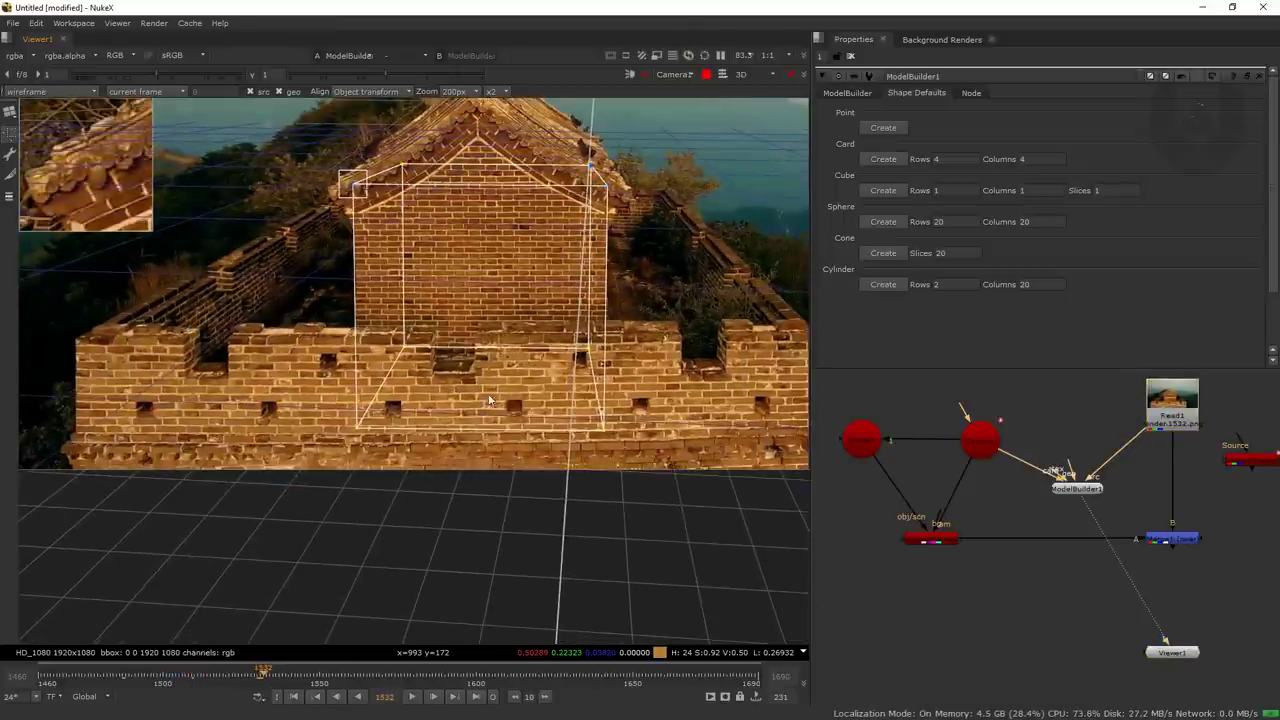
pyautogui.scroll(-3, 489, 400)
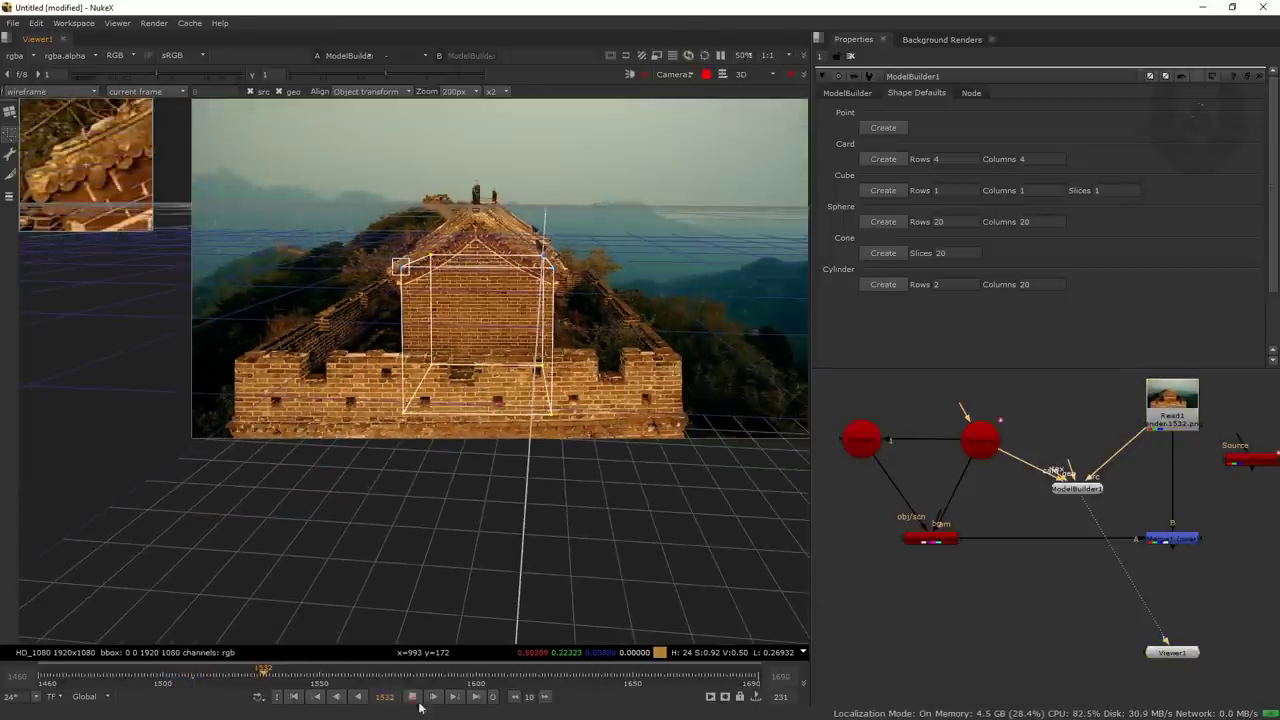
pyautogui.click(433, 696)
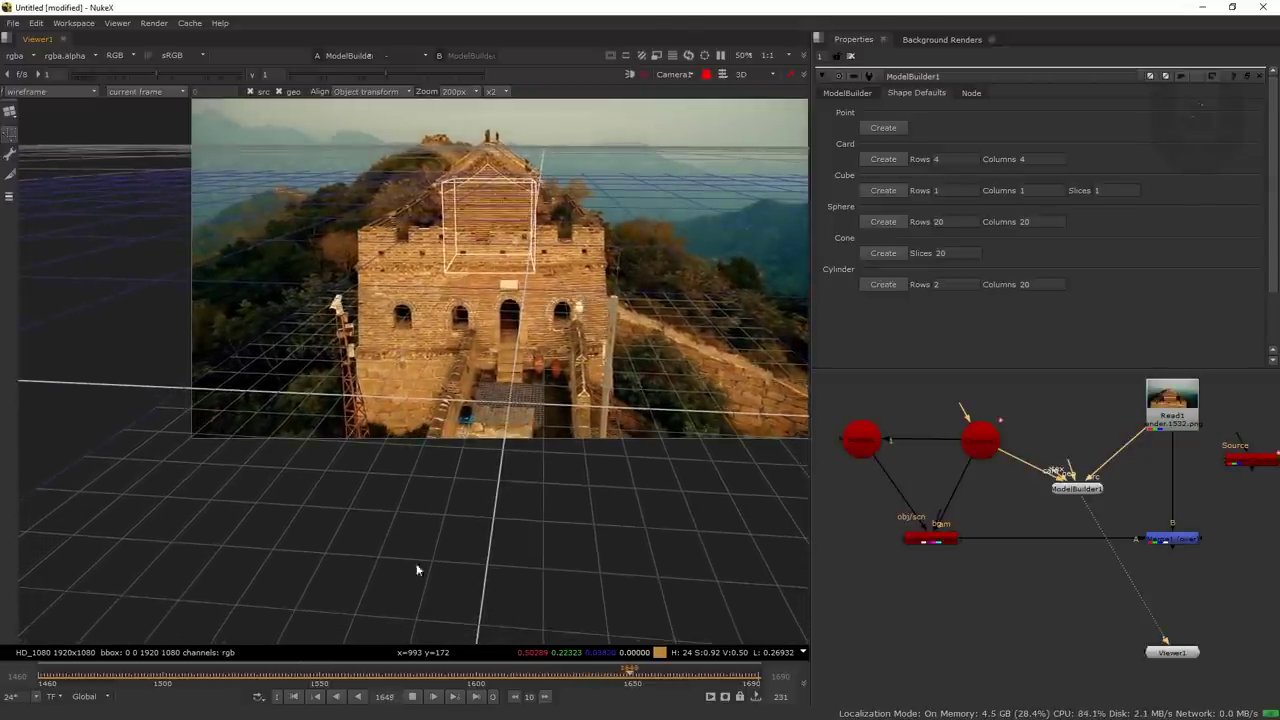
pyautogui.click(428, 681)
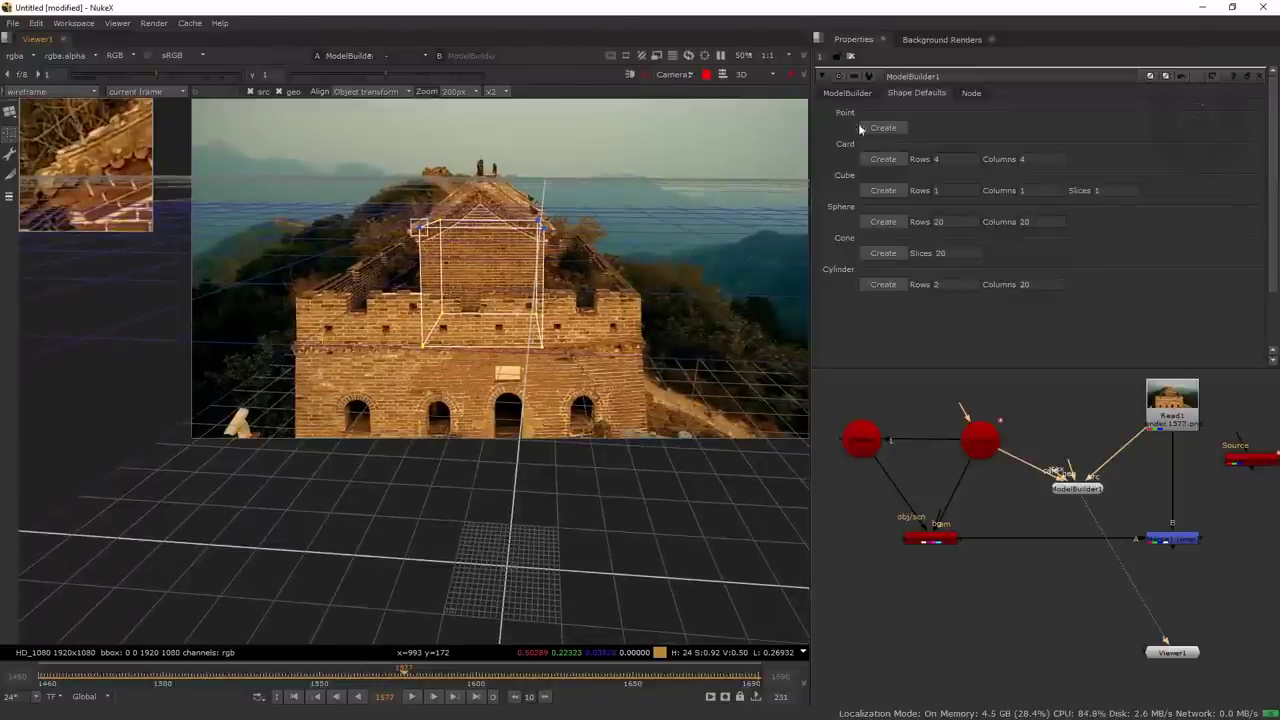
# Remove the cube from the ModelBuilder scene.
pyautogui.click(847, 92)
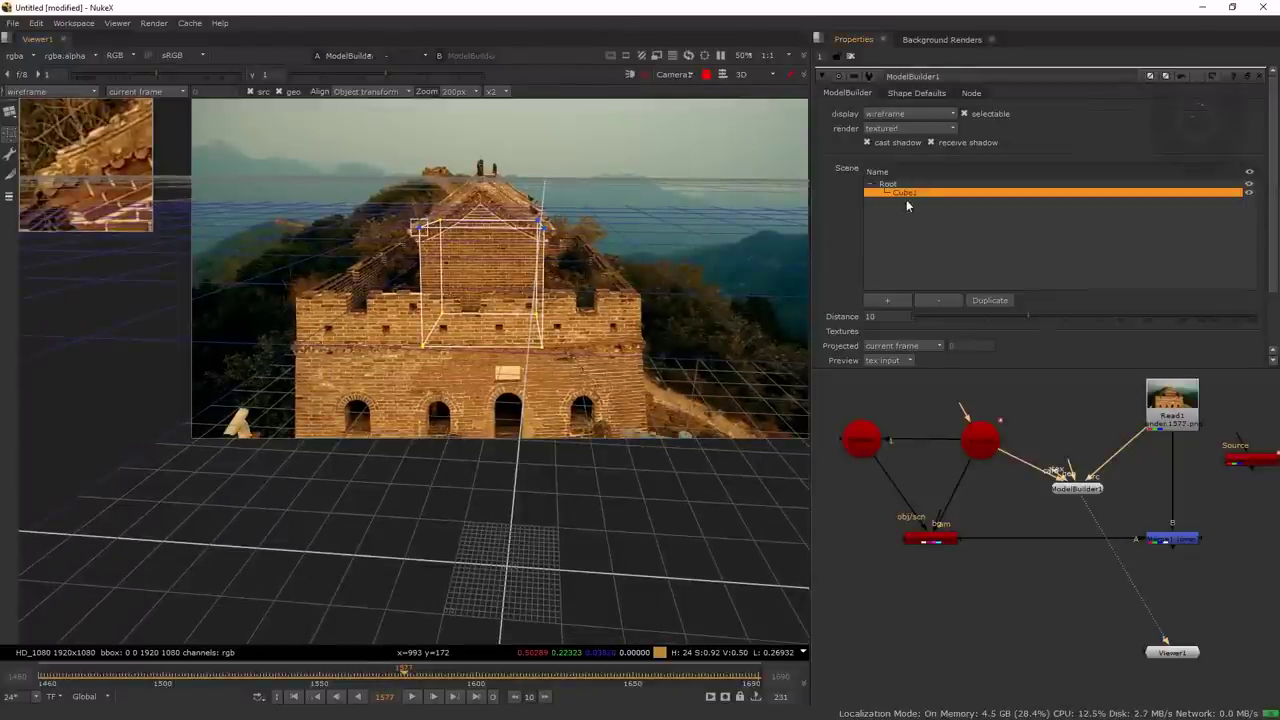
pyautogui.rightClick(906, 197)
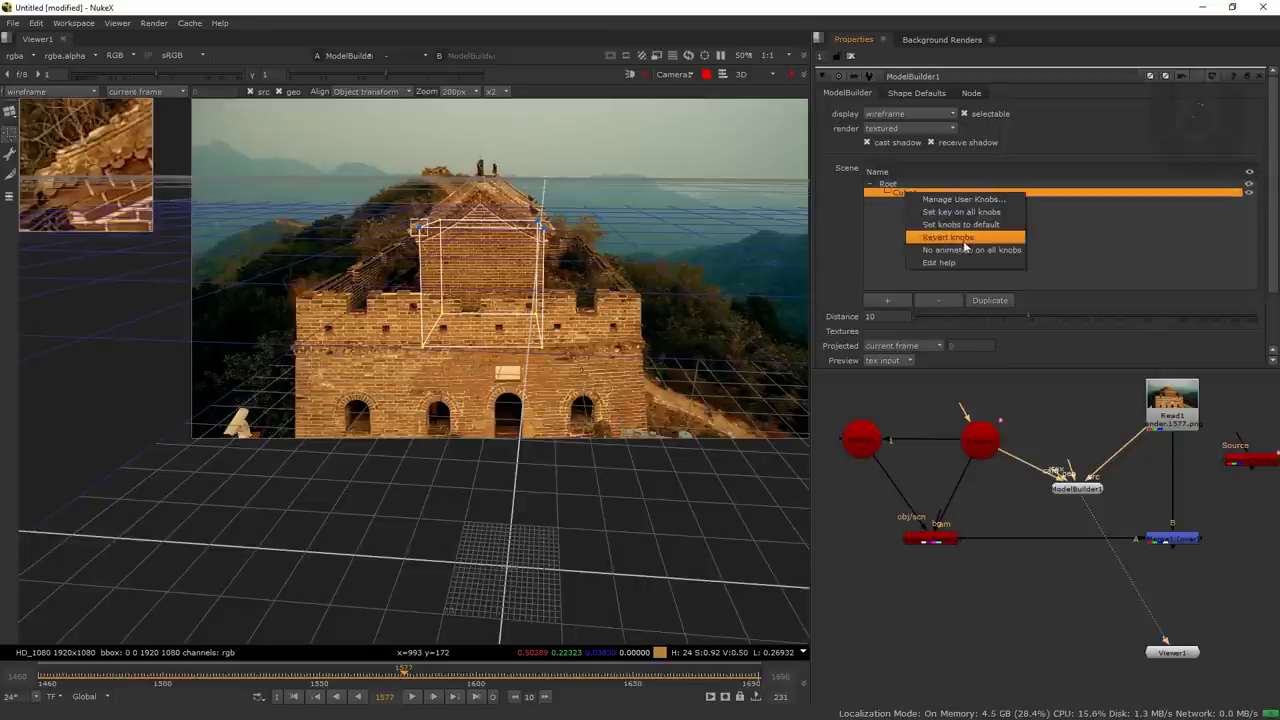
pyautogui.click(964, 240)
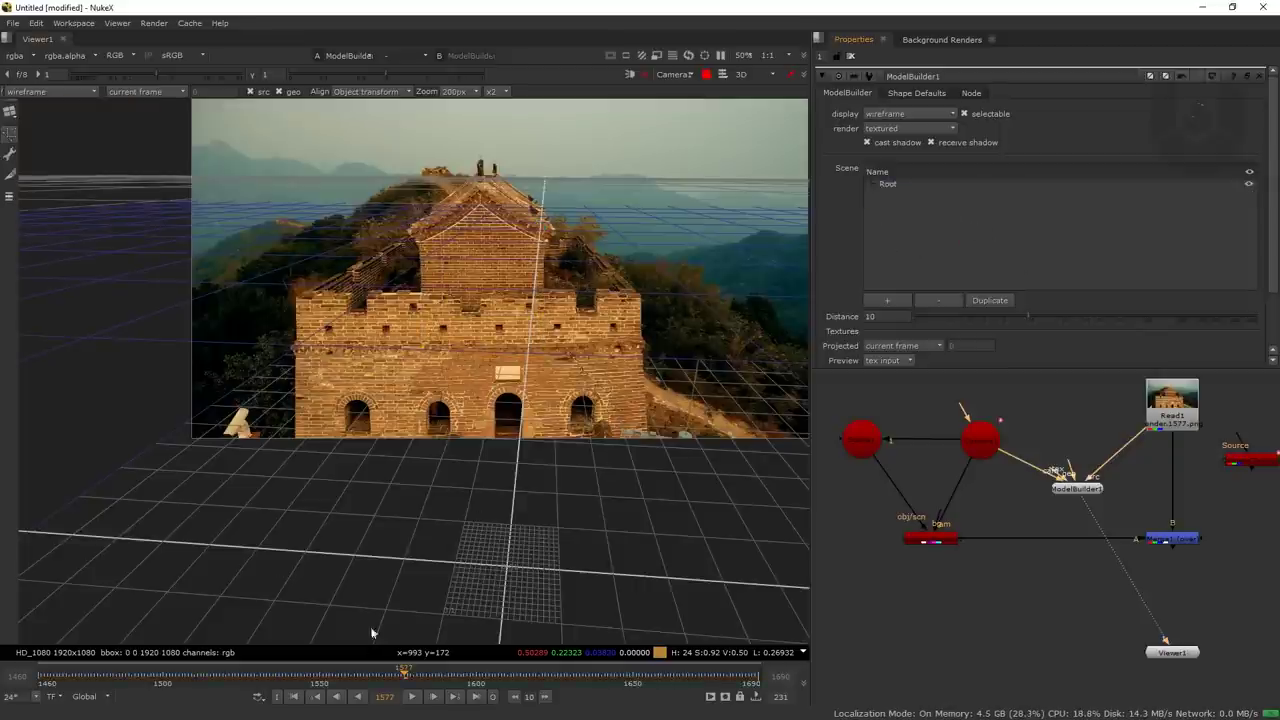
# Go to frame 1642 and set the card shape defaults to 1 row and 1 column.
pyautogui.moveTo(380, 678); pyautogui.dragTo(607, 640)
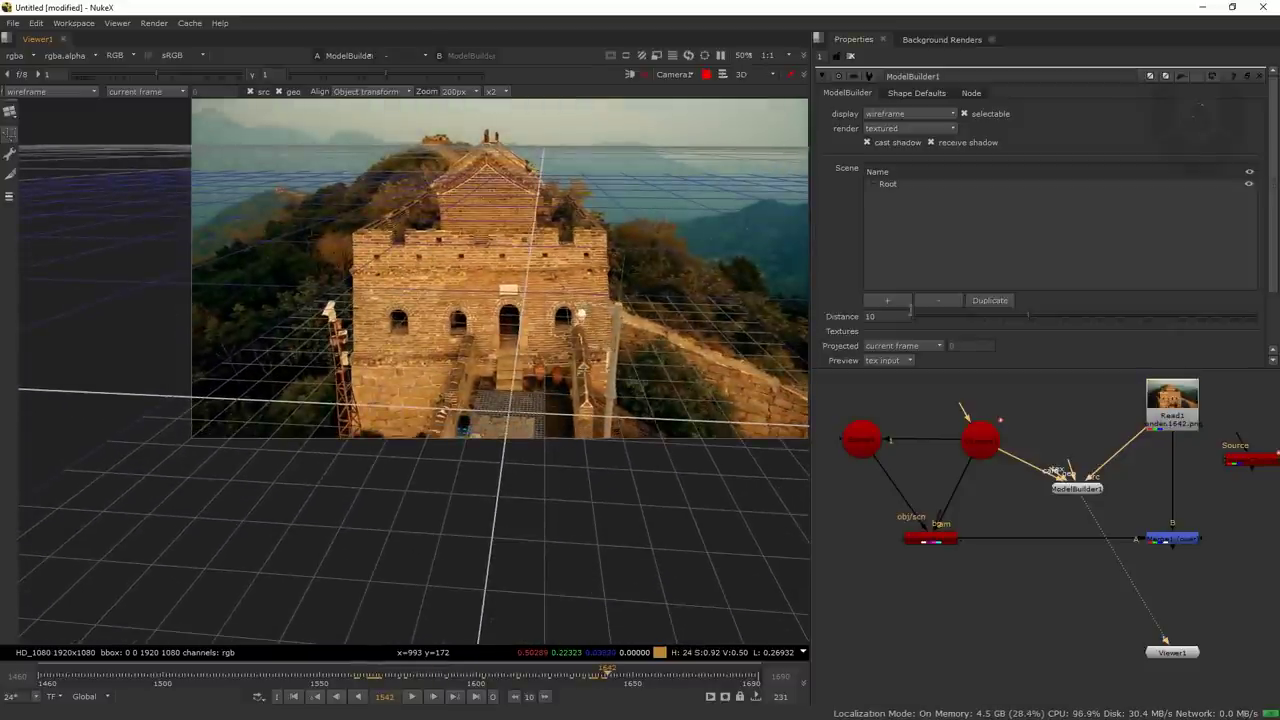
pyautogui.click(910, 92)
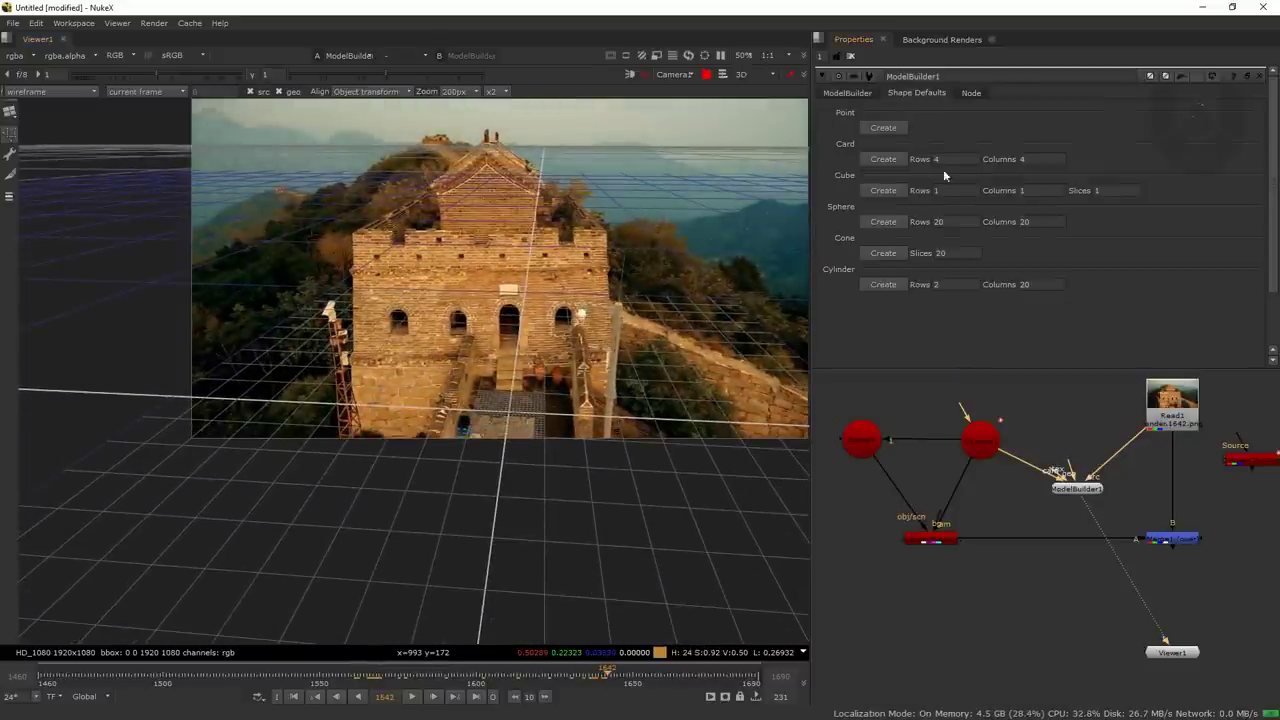
pyautogui.press('Tab')
pyautogui.write('1')
pyautogui.click(884, 160)
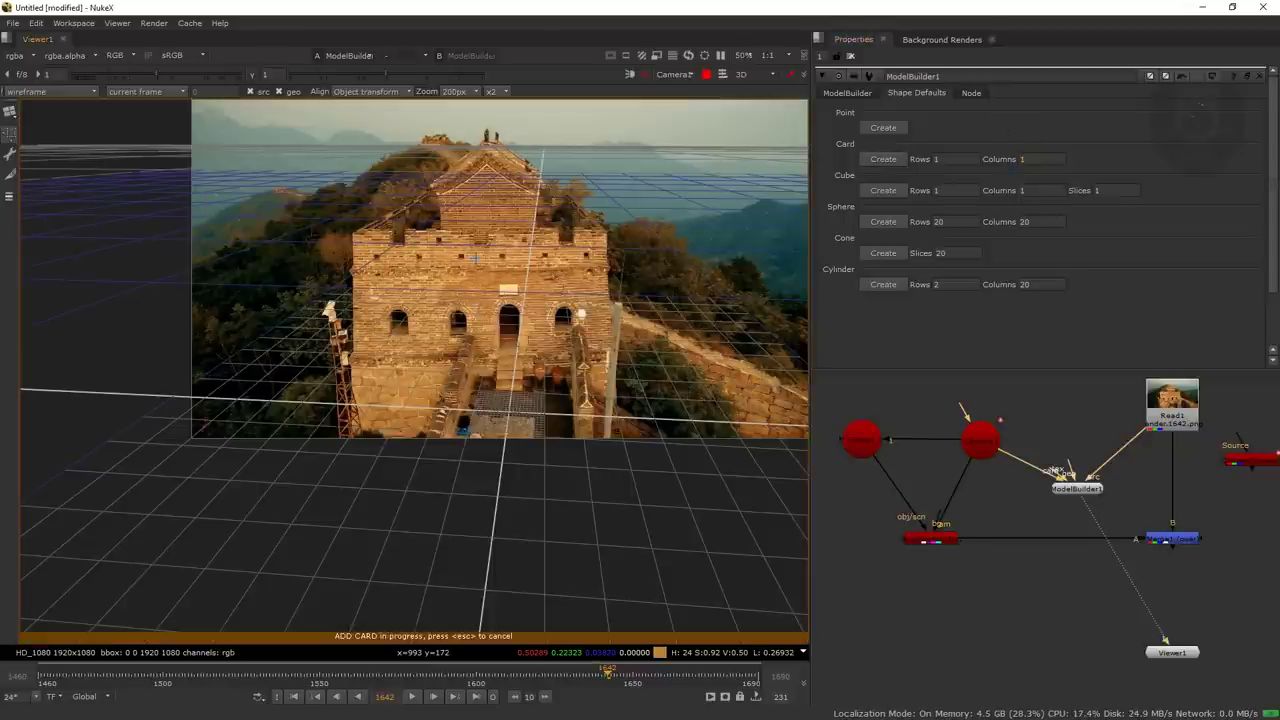
pyautogui.scroll(2, 518, 256)
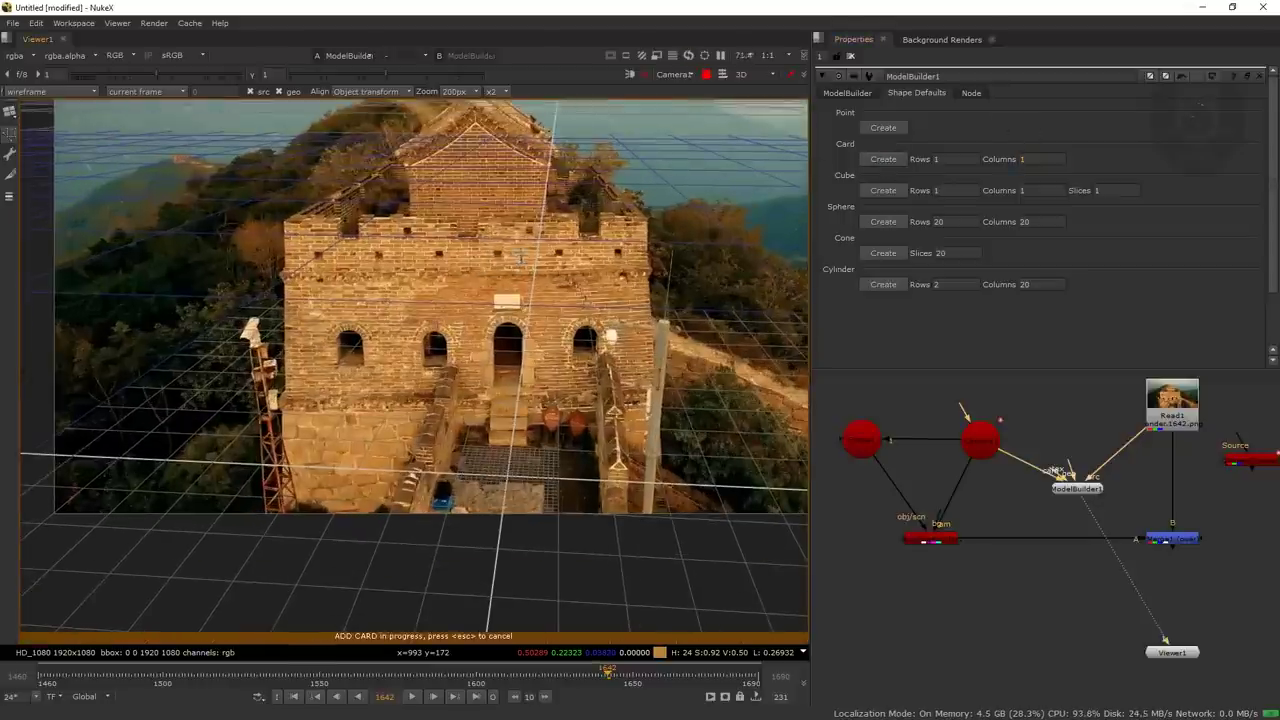
pyautogui.moveTo(268, 304); pyautogui.dragTo(338, 239)
pyautogui.hotkey('ctrl', 'z')
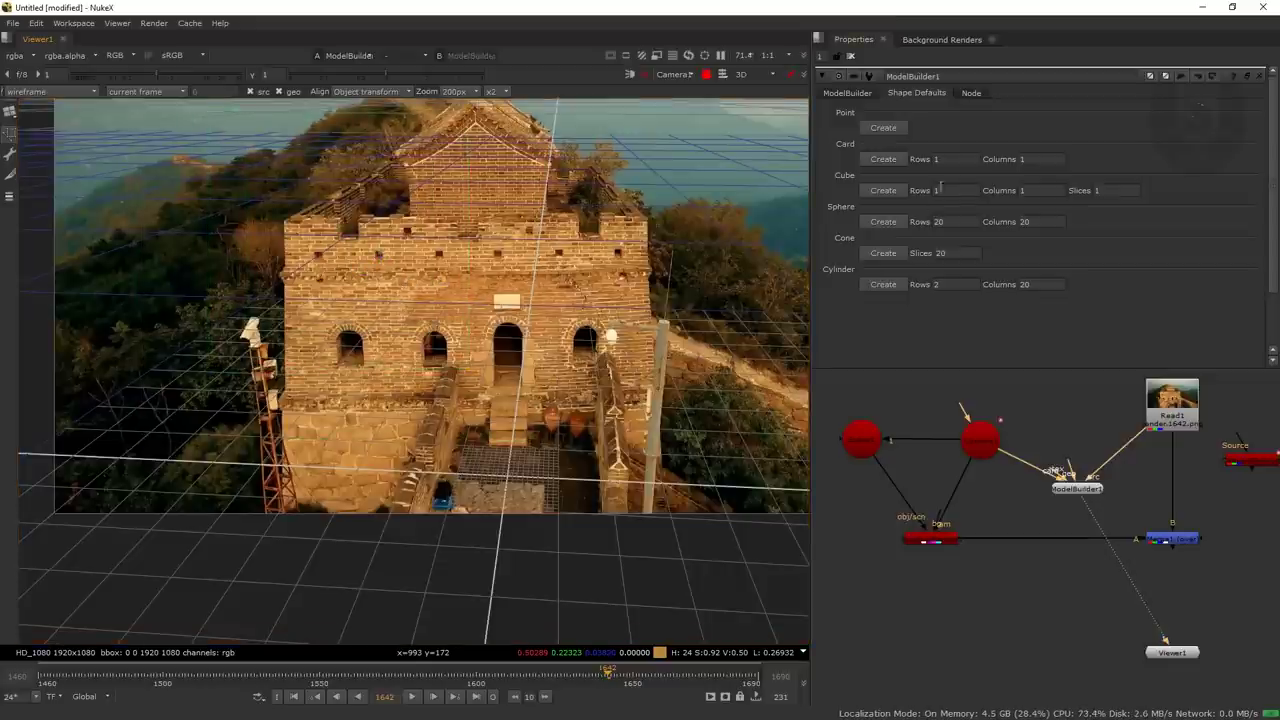
# Add a card over the tower's front wall and align its four corners with the wall edges at frame 1642.
pyautogui.click(884, 159)
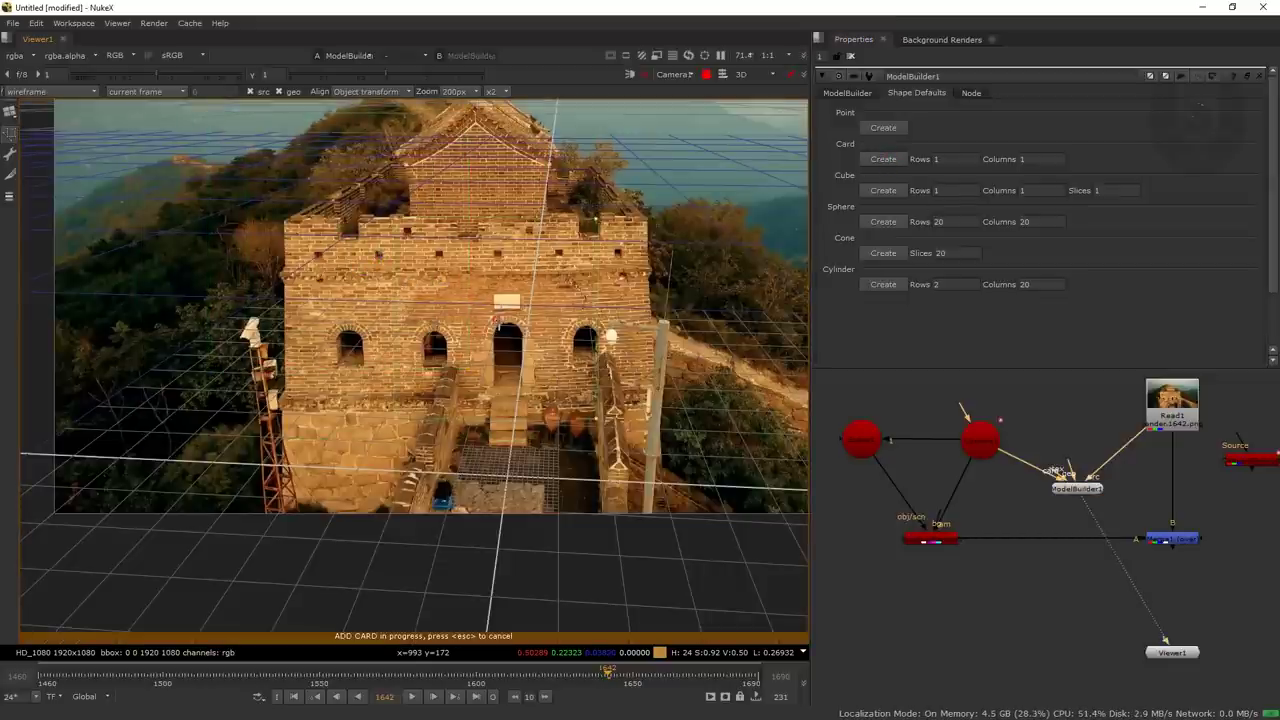
pyautogui.click(565, 345)
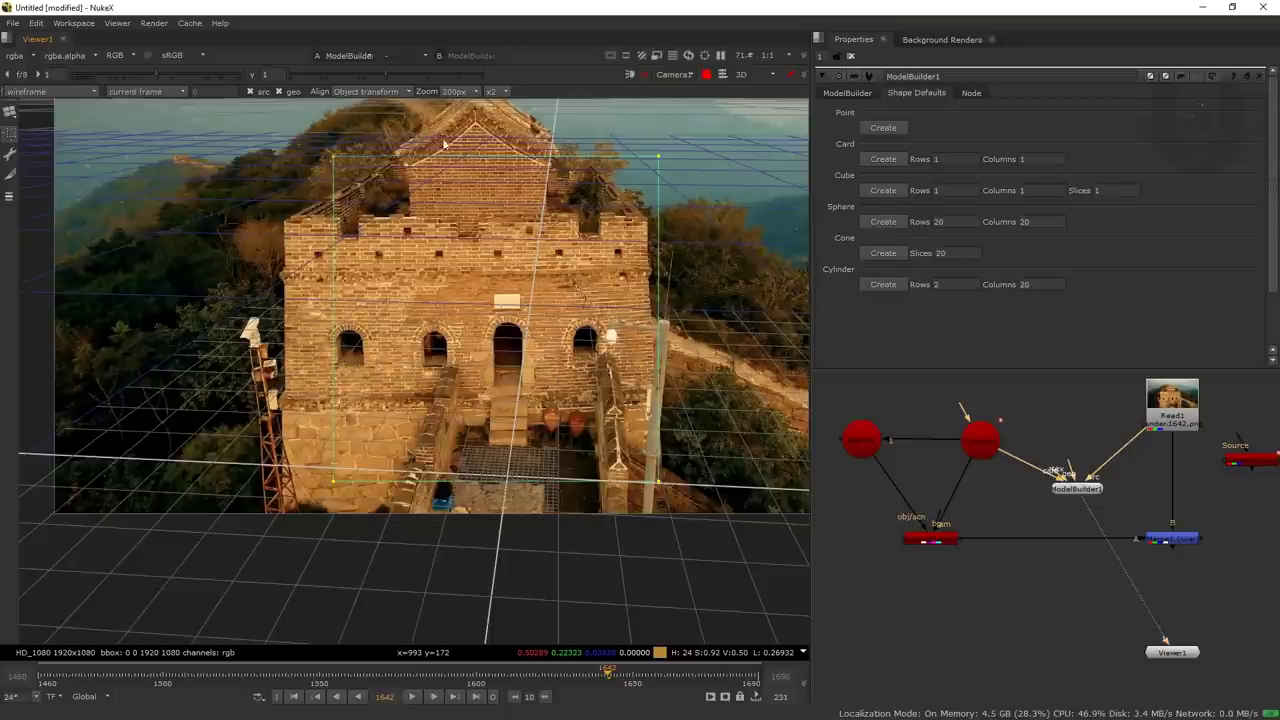
pyautogui.moveTo(306, 218)
pyautogui.mouseDown()
pyautogui.moveTo(313, 207)
pyautogui.moveTo(285, 223)
pyautogui.mouseUp()
pyautogui.moveTo(610, 226); pyautogui.dragTo(646, 227)
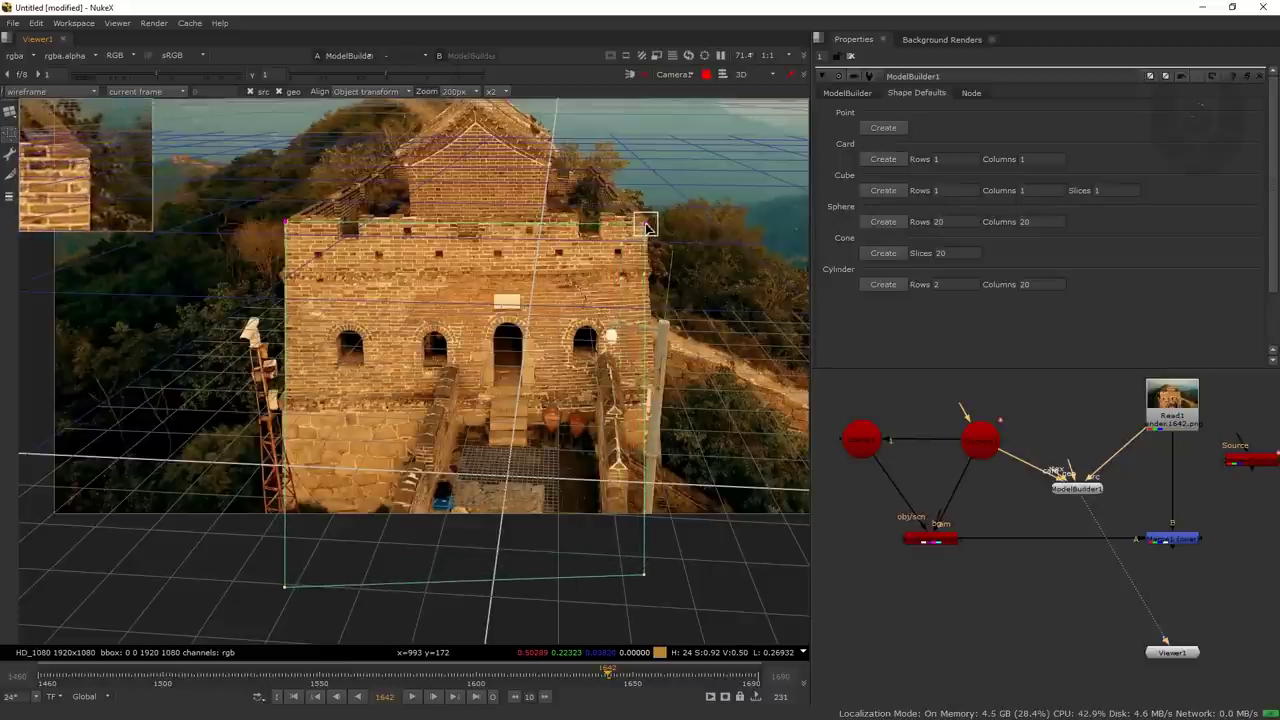
pyautogui.moveTo(647, 580); pyautogui.dragTo(660, 582)
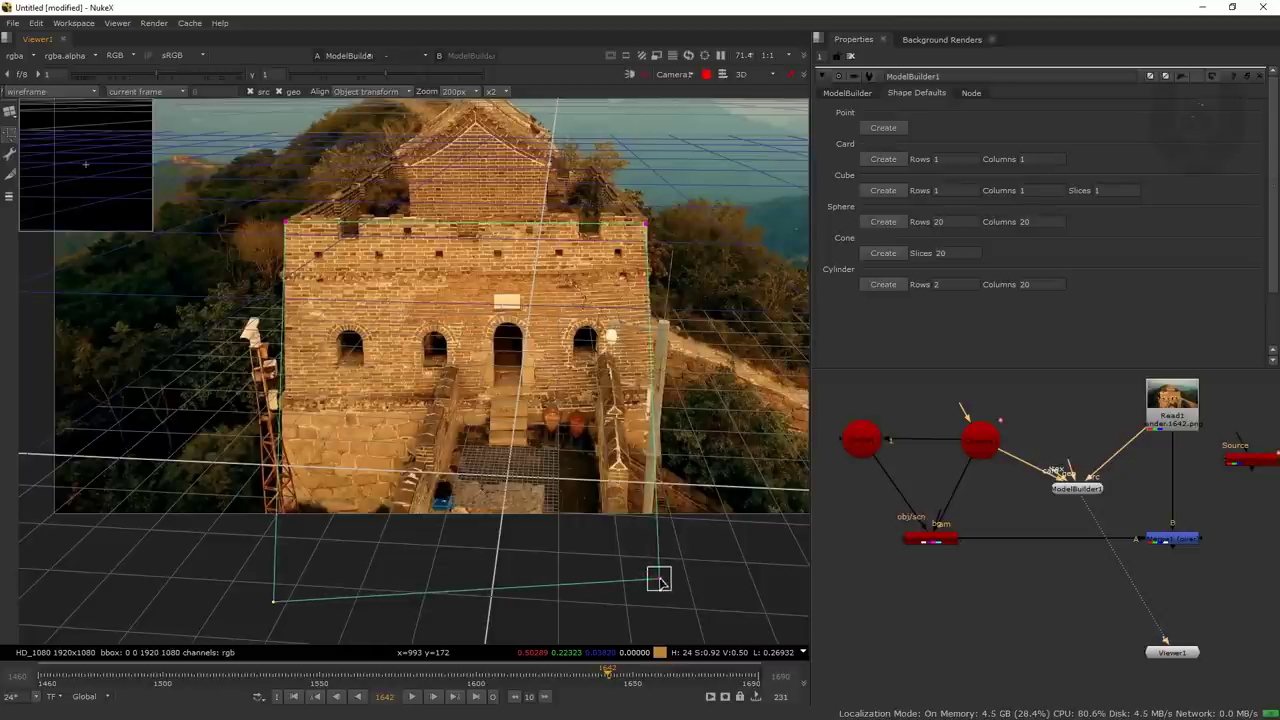
pyautogui.moveTo(276, 610); pyautogui.dragTo(283, 594)
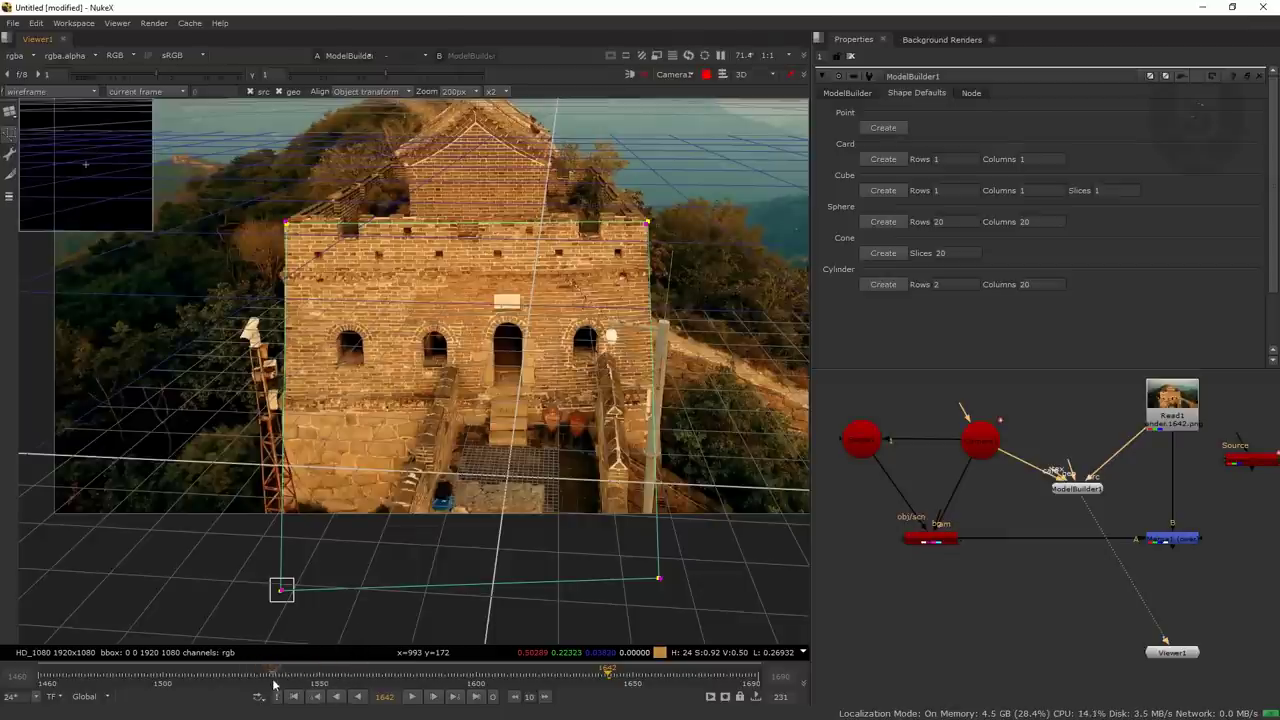
# At frame 1619, adjust the card's upper-left and lower-left corners to the tower wall.
pyautogui.moveTo(552, 677); pyautogui.dragTo(541, 677)
pyautogui.moveTo(283, 235); pyautogui.dragTo(260, 242)
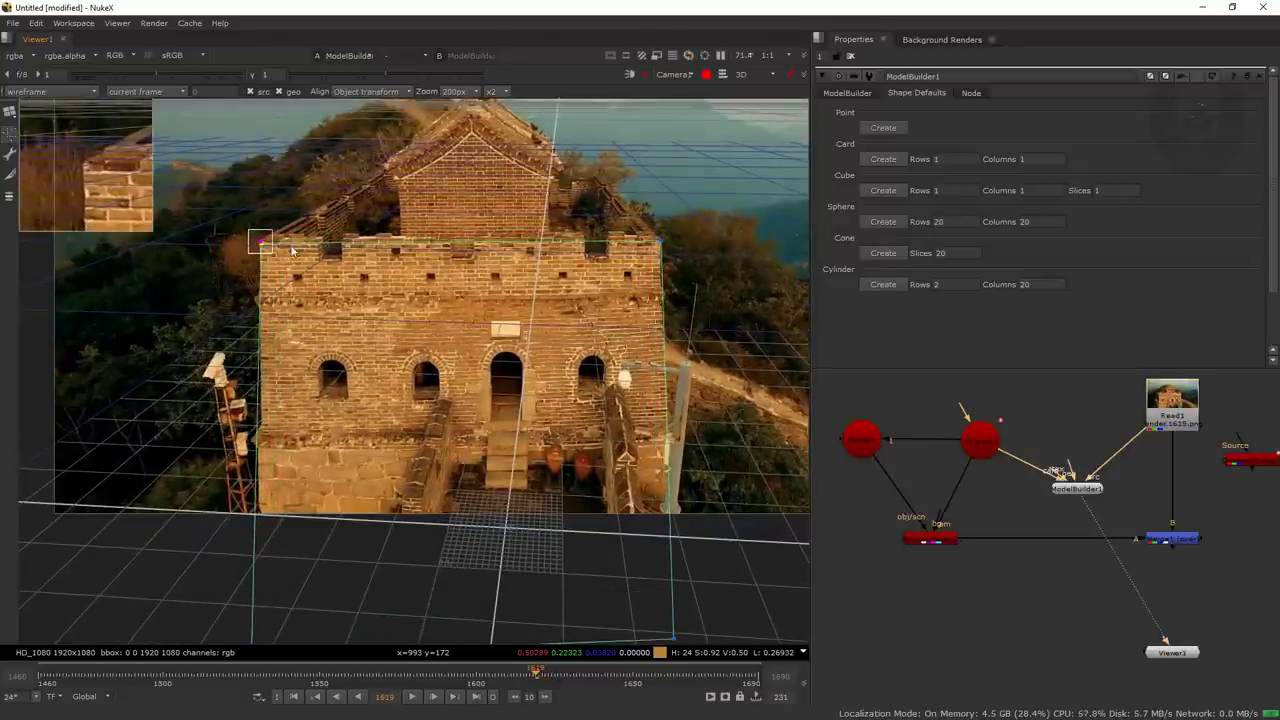
pyautogui.moveTo(342, 566); pyautogui.dragTo(323, 442)
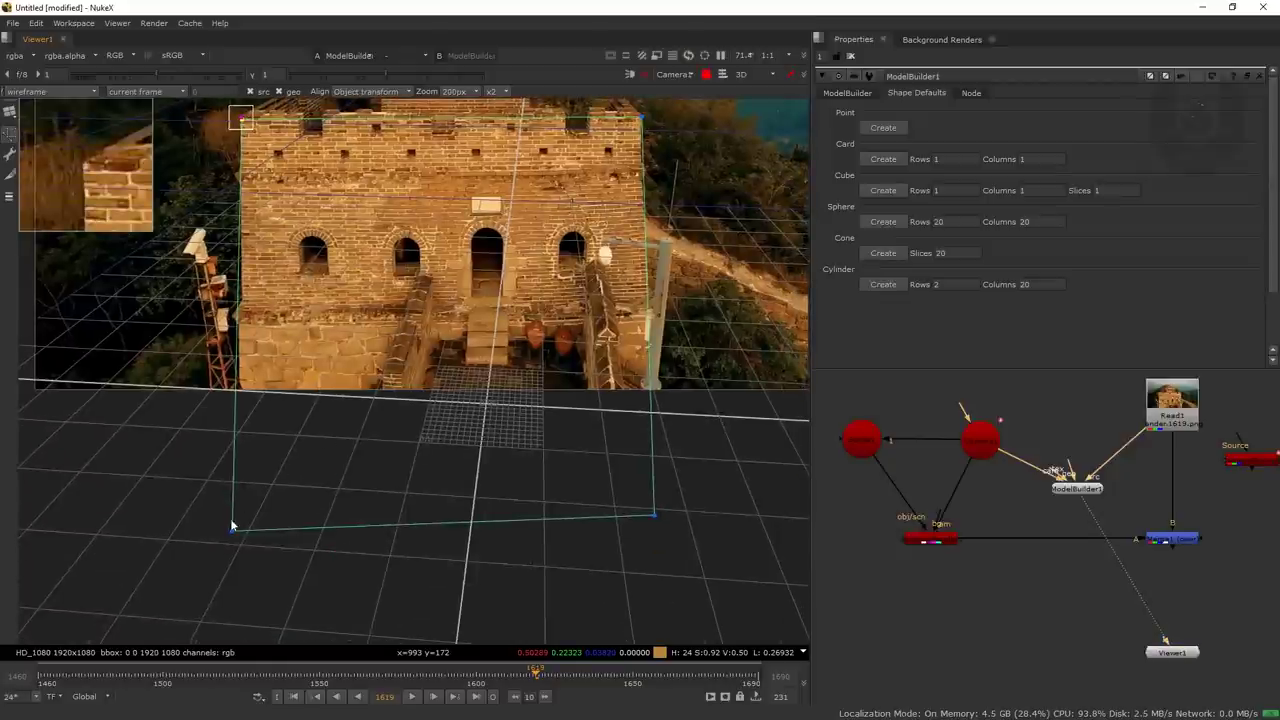
pyautogui.moveTo(233, 536); pyautogui.dragTo(236, 527)
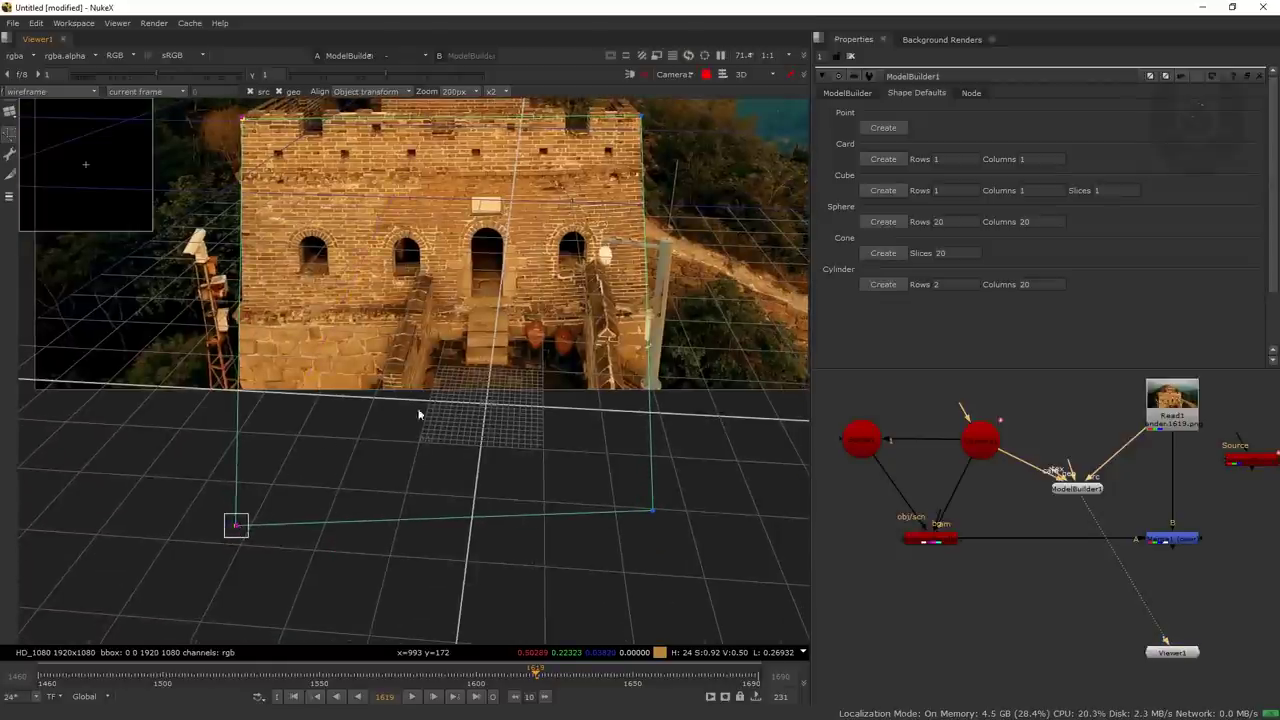
# Scrub to frames 1661 and 1678 and play the footage to check the card's fit on the tower wall.
pyautogui.moveTo(440, 336); pyautogui.dragTo(449, 400)
pyautogui.moveTo(590, 675); pyautogui.dragTo(661, 675)
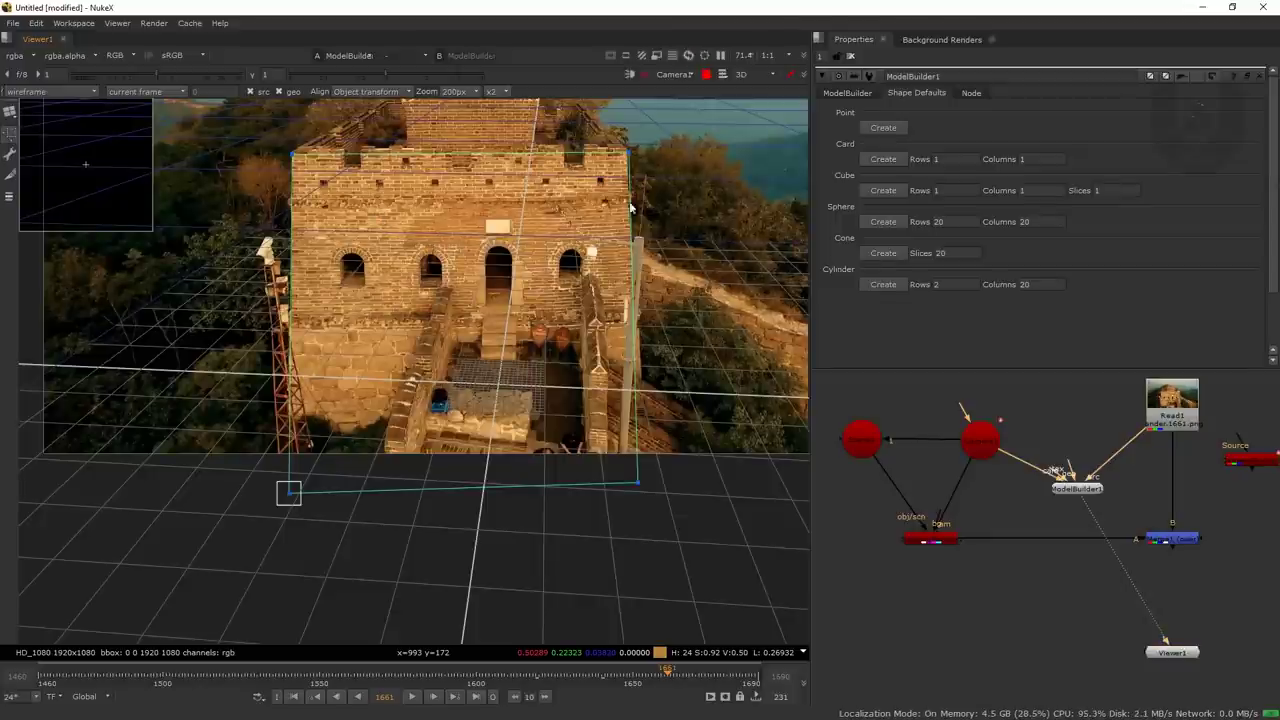
pyautogui.click(722, 680)
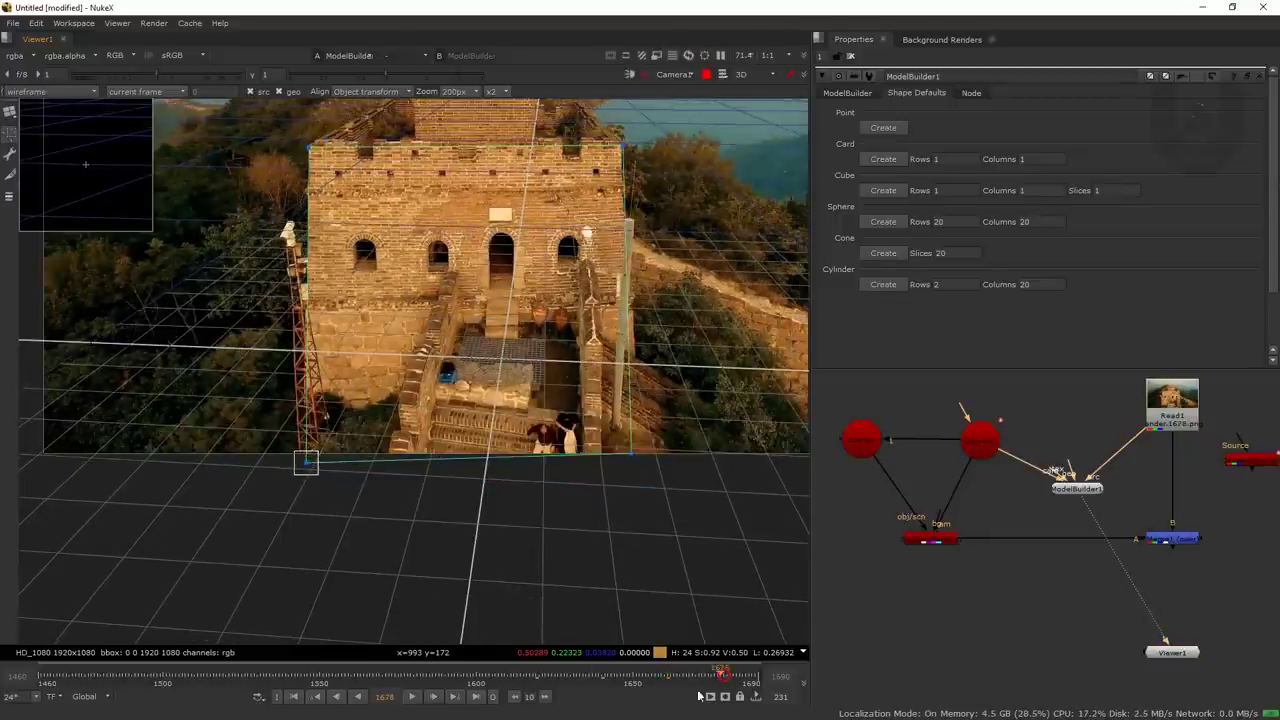
pyautogui.click(425, 696)
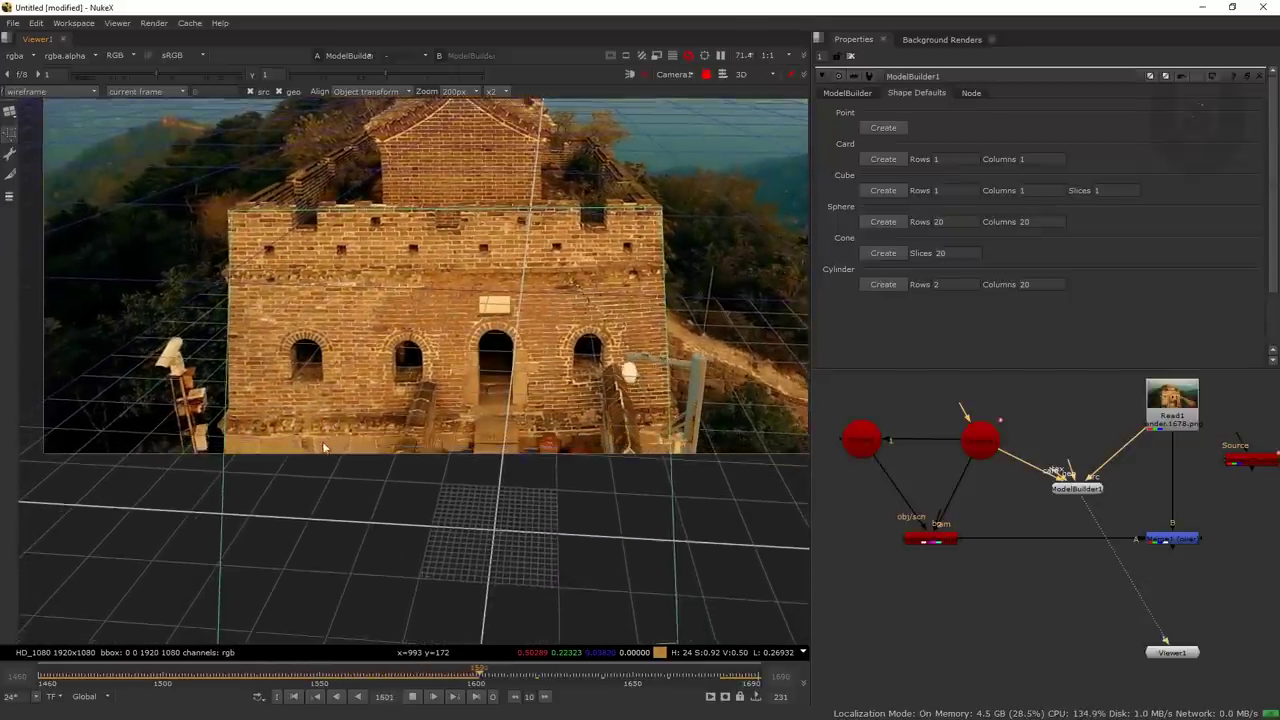
pyautogui.moveTo(501, 668); pyautogui.dragTo(379, 674)
pyautogui.click(412, 697)
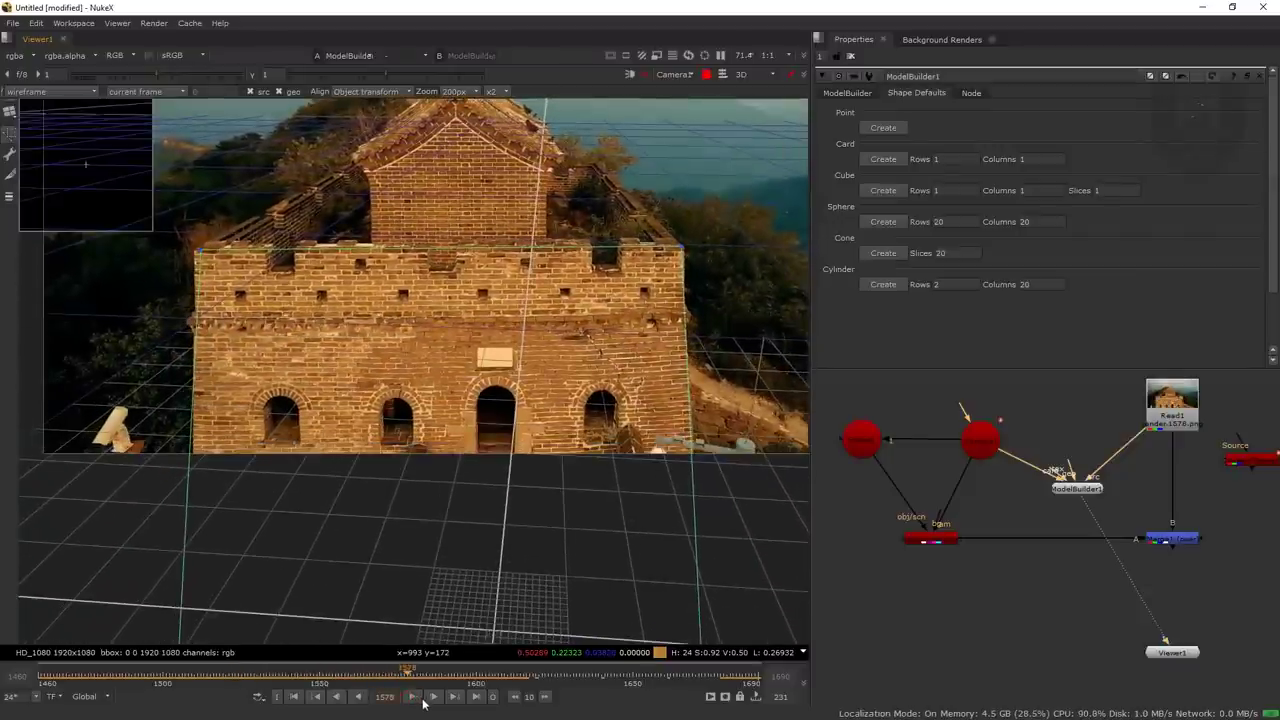
# At frame 1591, fine-tune the card's lower-left corner below the tower wall.
pyautogui.click(412, 697)
pyautogui.click(412, 697)
pyautogui.moveTo(380, 494); pyautogui.dragTo(382, 428)
pyautogui.moveTo(212, 626); pyautogui.dragTo(214, 617)
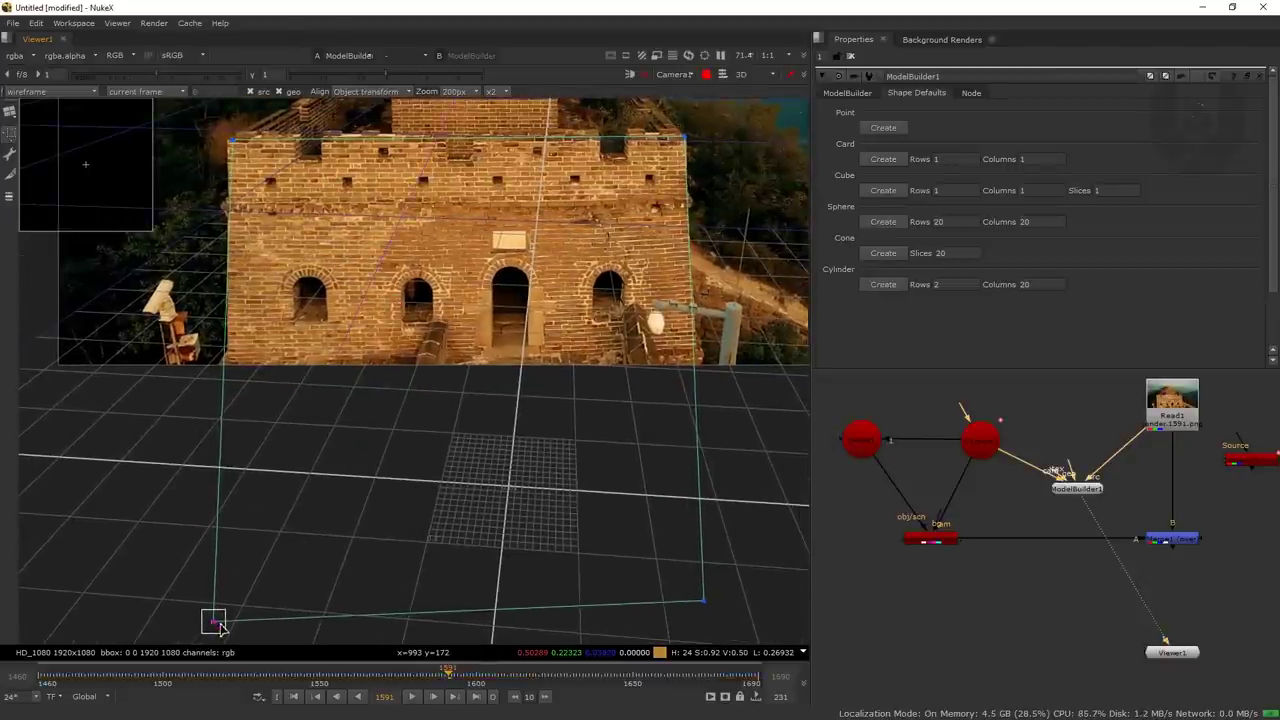
# At frame 1591, adjust the card's upper-left and lower-left corners to the tower wall and check the fit at frame 1639.
pyautogui.moveTo(232, 140); pyautogui.dragTo(230, 143)
pyautogui.moveTo(220, 627); pyautogui.dragTo(233, 623)
pyautogui.moveTo(439, 684); pyautogui.dragTo(597, 681)
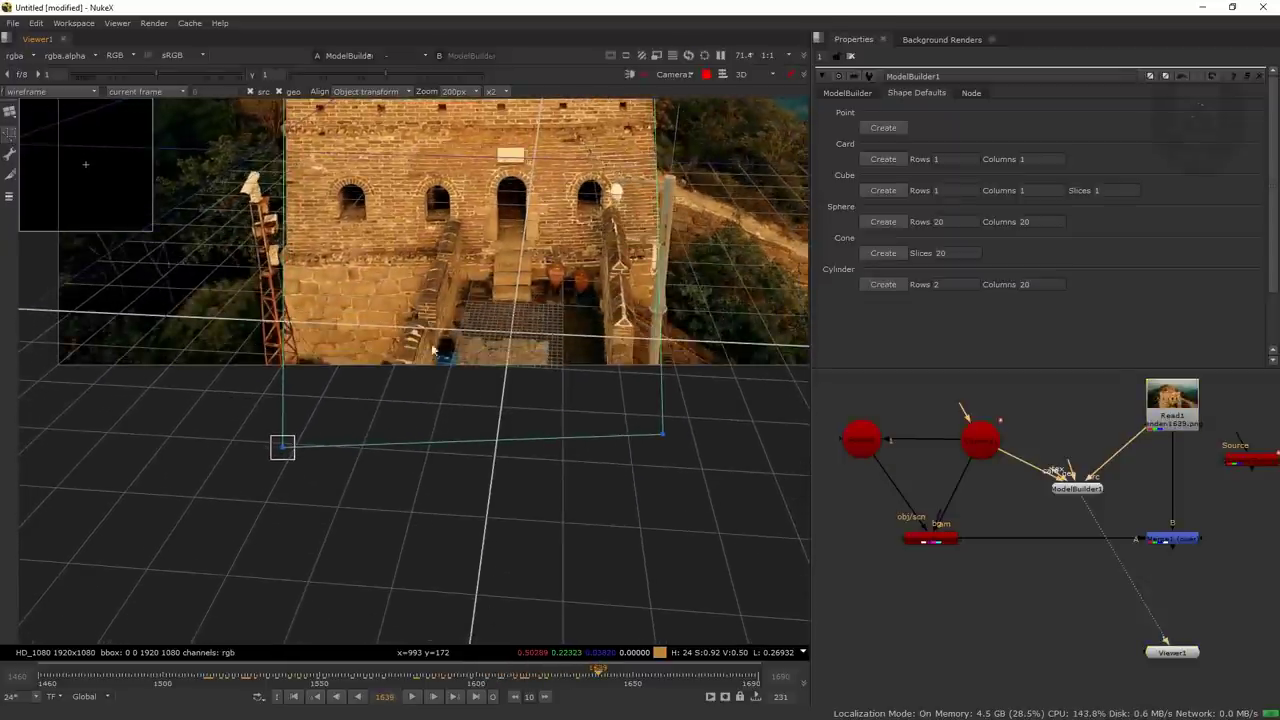
pyautogui.click(296, 497)
# At frame 1660, move the card's upper-right corner onto the wall edge and check the fit at frames 1671 and 1611.
pyautogui.moveTo(575, 672); pyautogui.dragTo(667, 676)
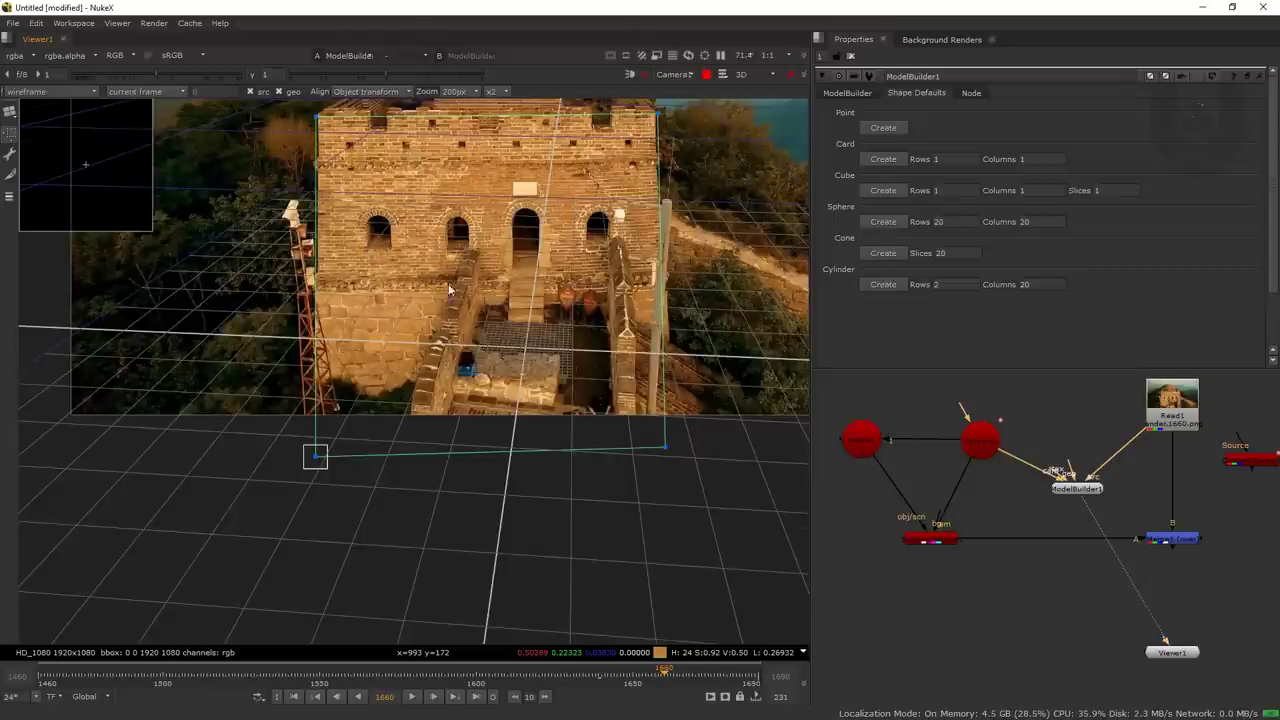
pyautogui.moveTo(668, 155); pyautogui.dragTo(659, 151)
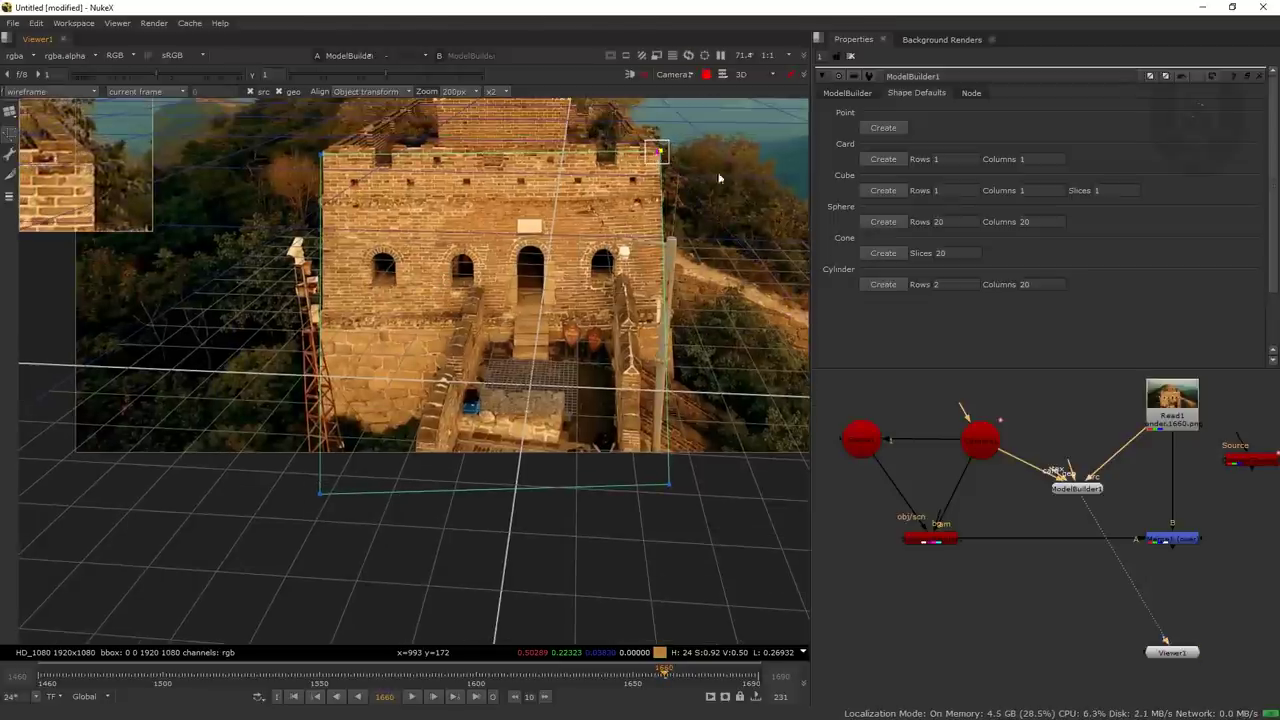
pyautogui.moveTo(686, 675); pyautogui.dragTo(700, 676)
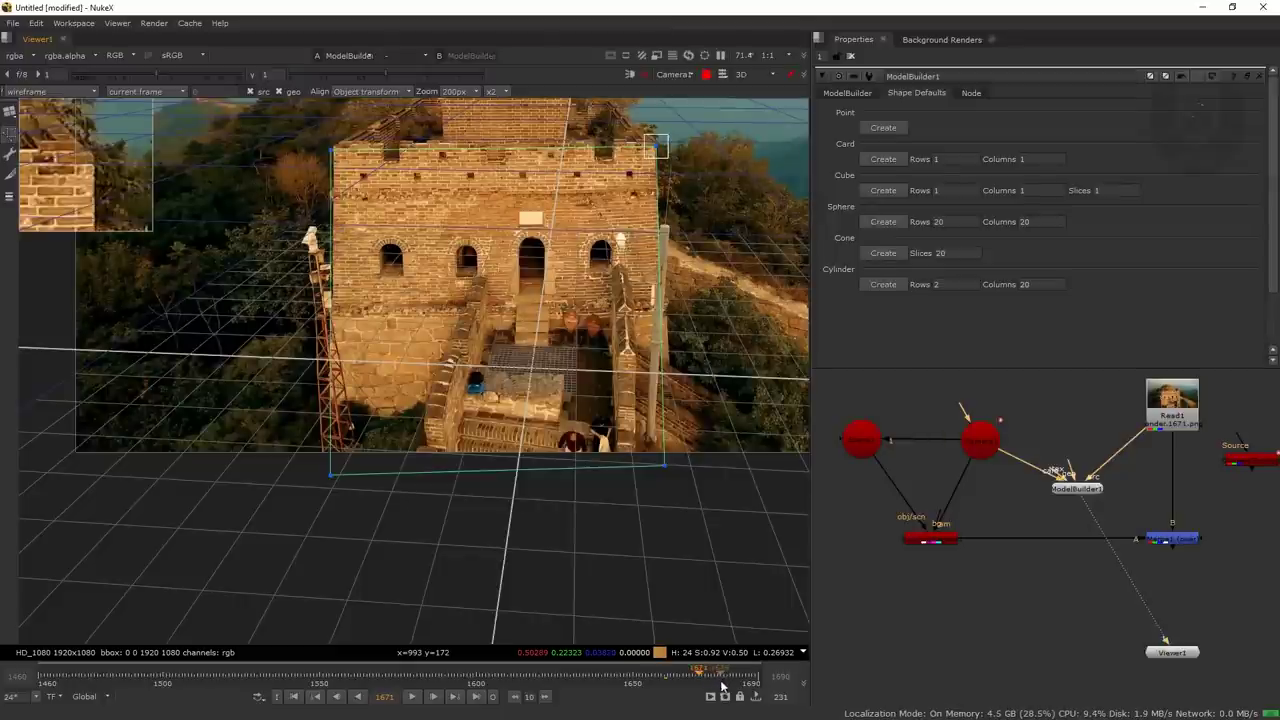
pyautogui.moveTo(629, 679); pyautogui.dragTo(548, 673)
# Bake the selected Card1 geometry from the ModelBuilder and place the baked node beside the scene nodes in the node graph.
pyautogui.click(1074, 489)
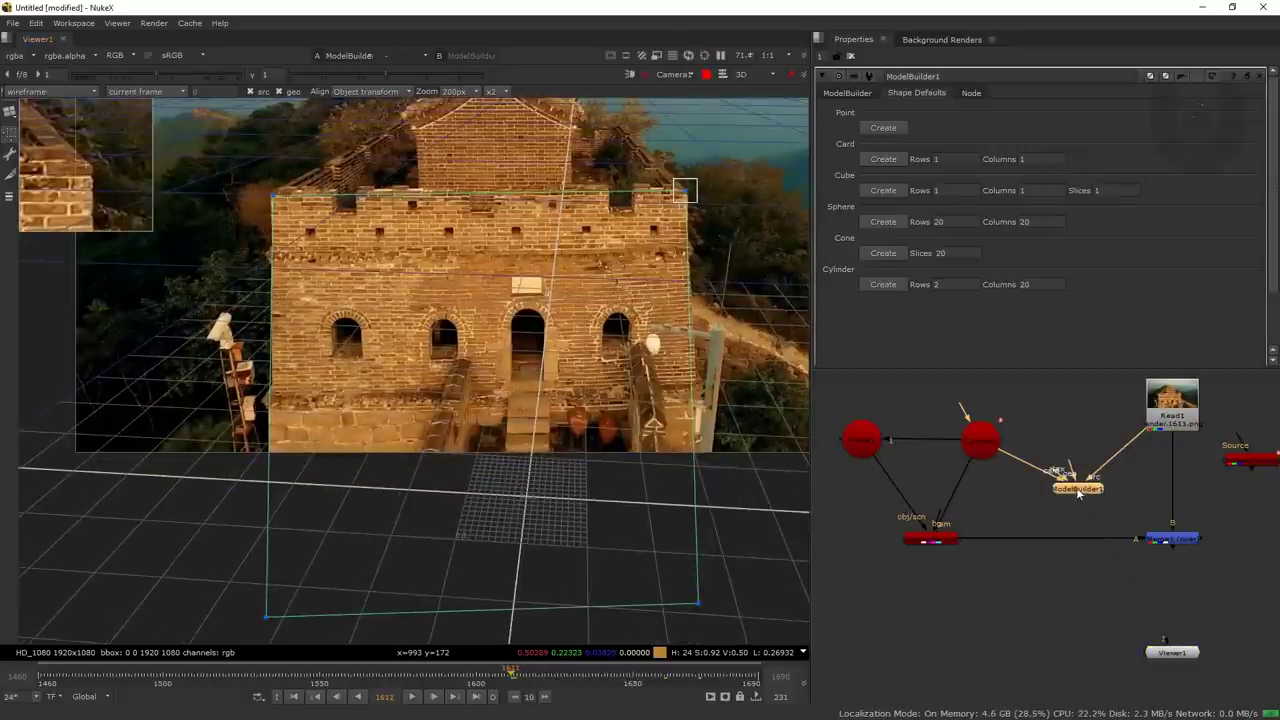
pyautogui.click(864, 93)
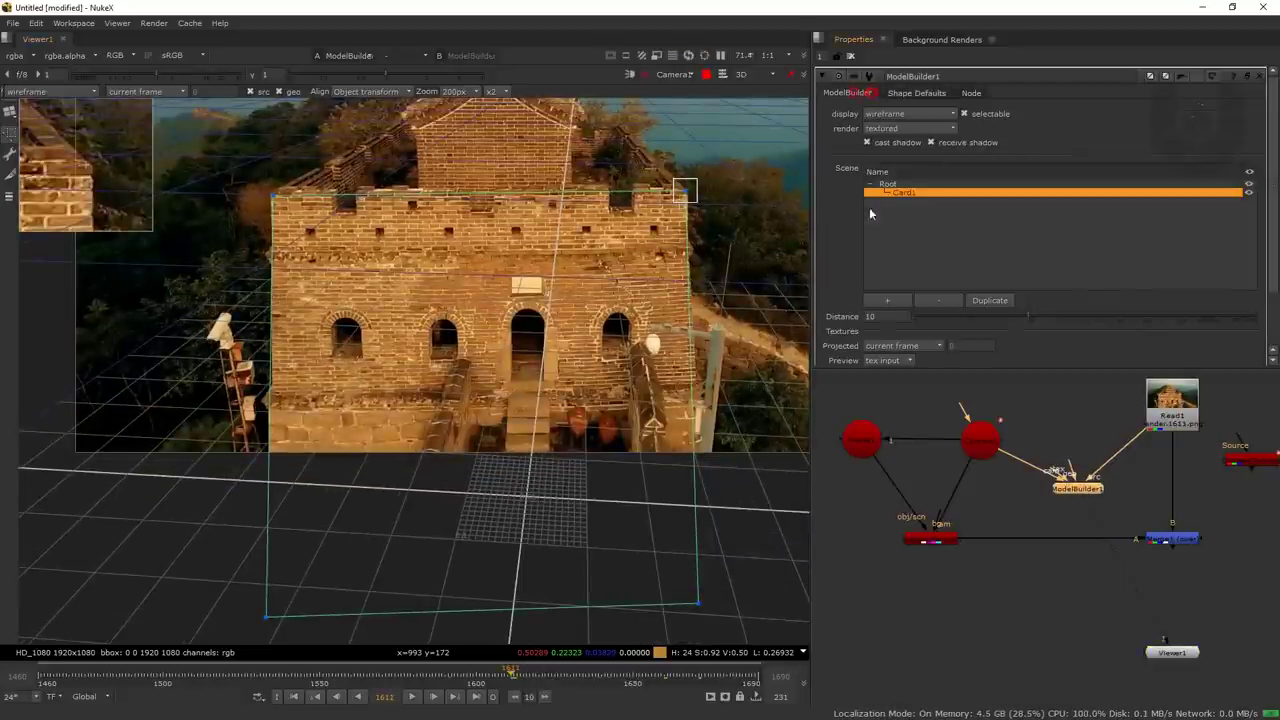
pyautogui.scroll(-2, 843, 260)
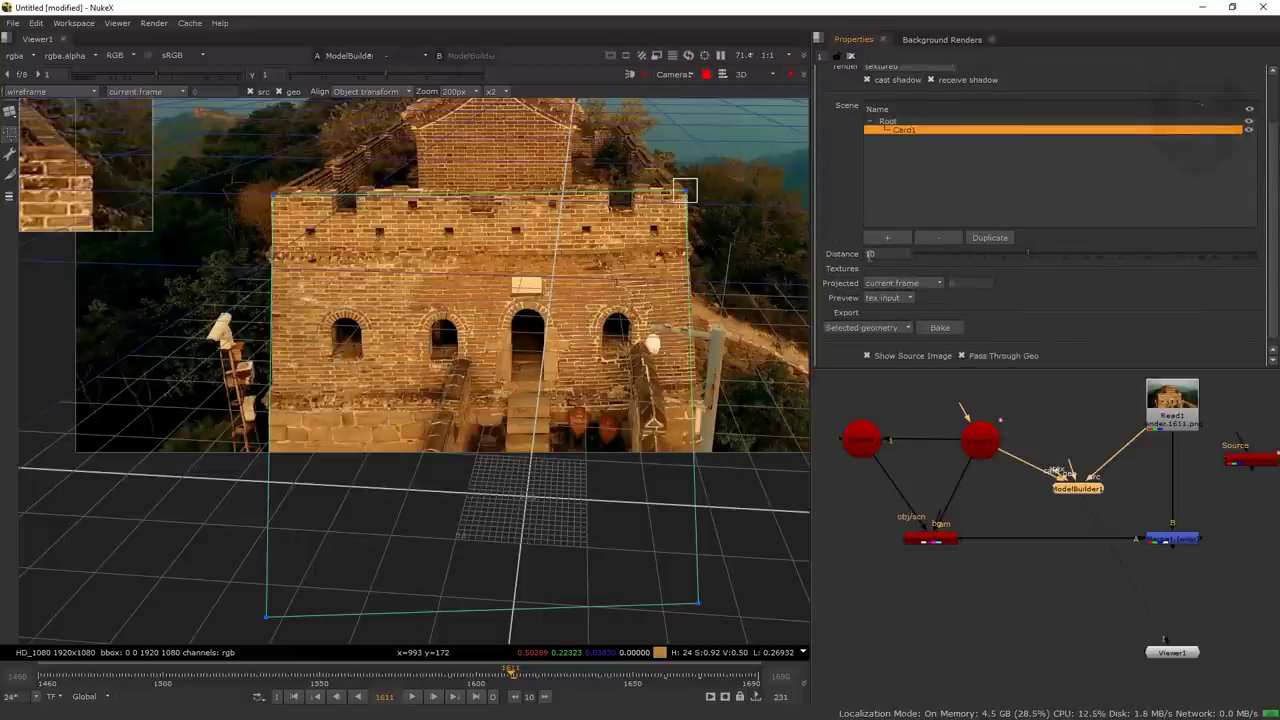
pyautogui.click(945, 330)
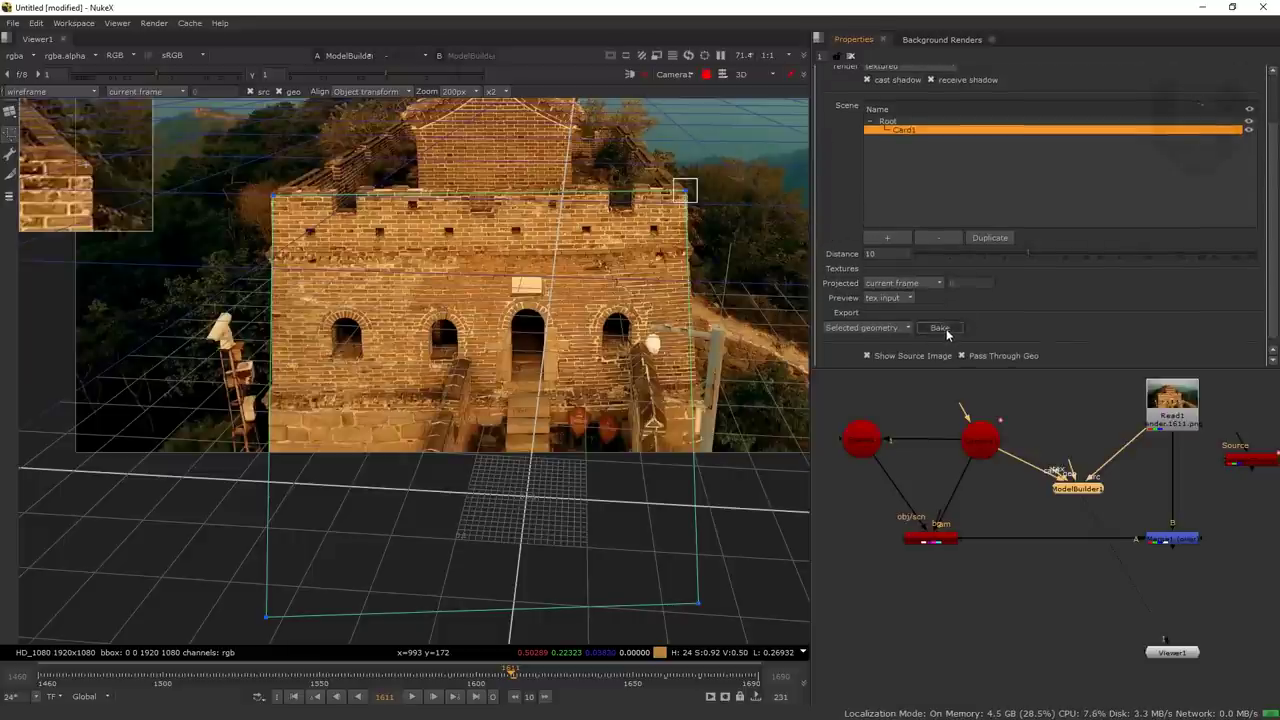
pyautogui.moveTo(1141, 491); pyautogui.dragTo(834, 510)
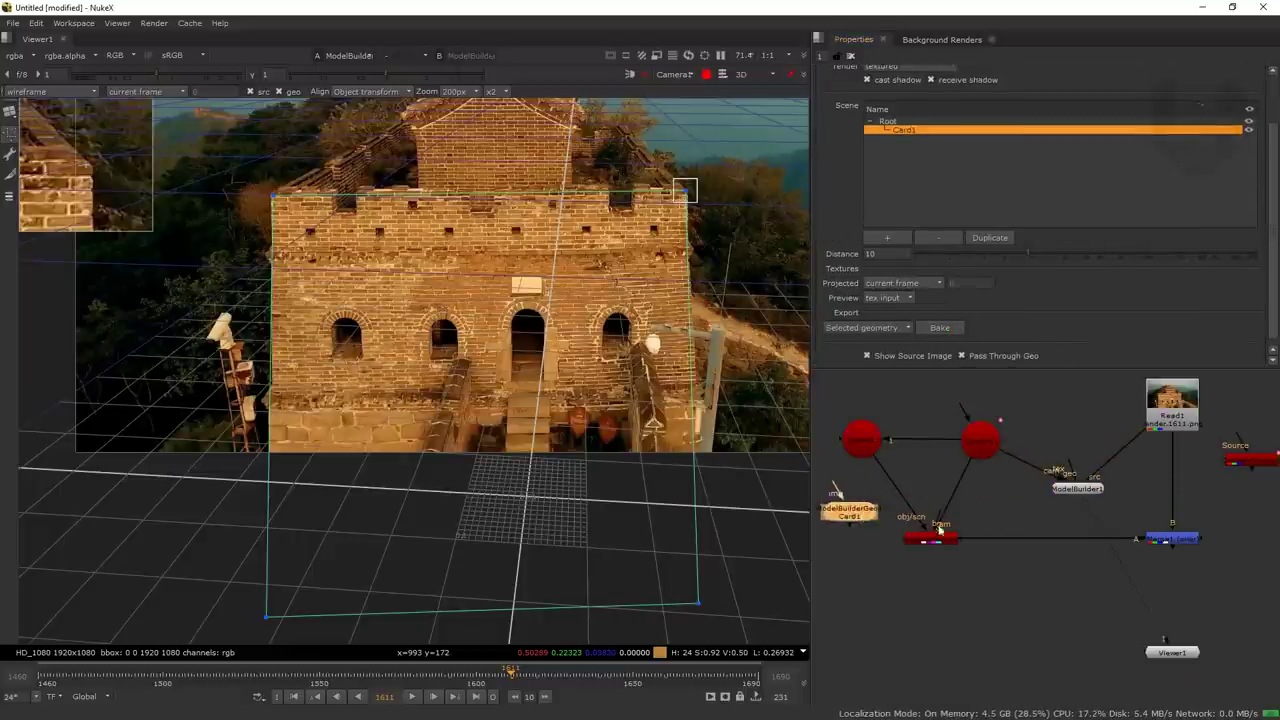
pyautogui.moveTo(888, 558); pyautogui.dragTo(1017, 571)
pyautogui.click(940, 598)
# Detach the ModelBuilder's source input and reconnect it to the Read node.
pyautogui.moveTo(1196, 505); pyautogui.dragTo(1201, 501)
pyautogui.moveTo(1138, 466)
pyautogui.mouseDown()
pyautogui.moveTo(1204, 480)
pyautogui.moveTo(1195, 493)
pyautogui.moveTo(1127, 456)
pyautogui.mouseUp()
pyautogui.moveTo(1214, 479); pyautogui.dragTo(1106, 457)
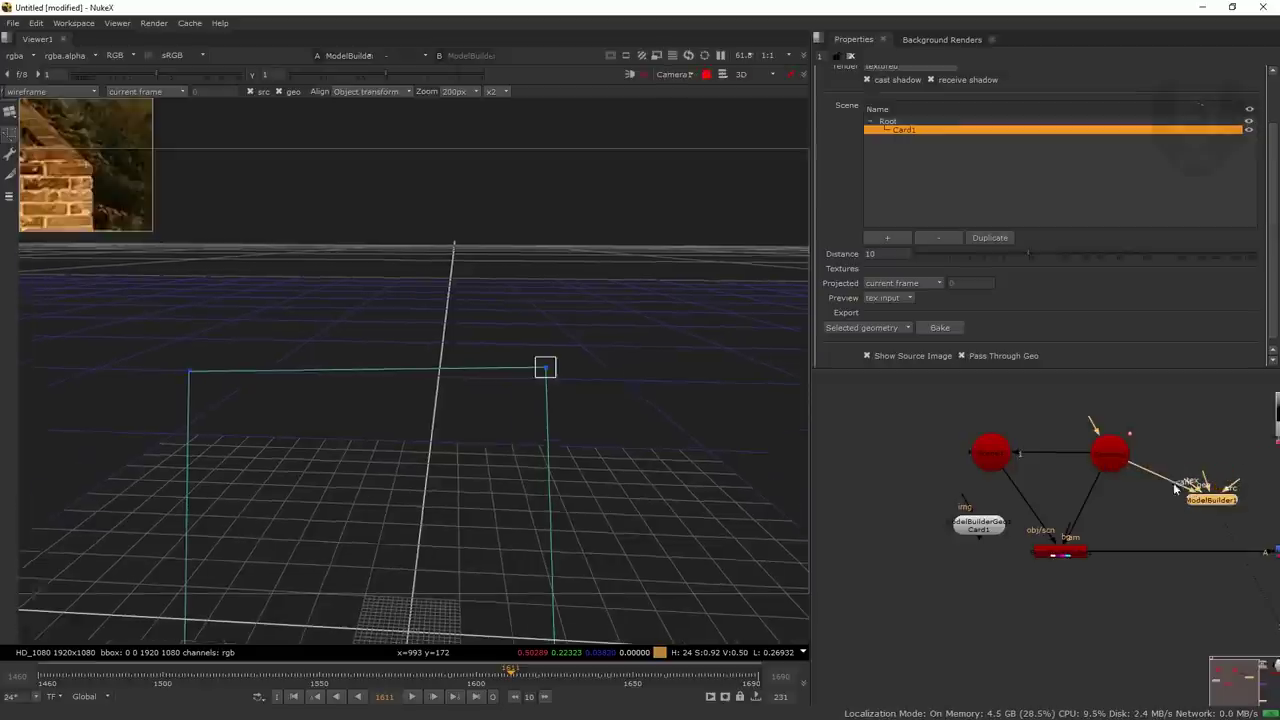
pyautogui.moveTo(1234, 482); pyautogui.dragTo(1260, 430)
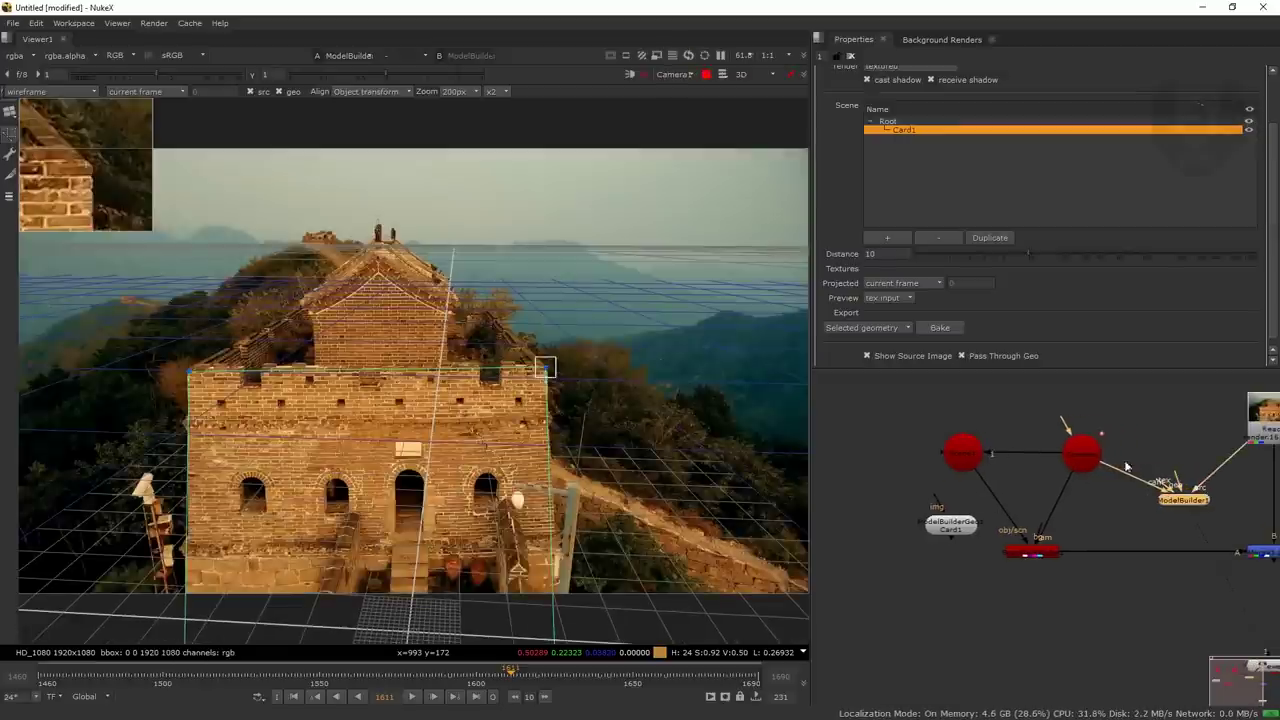
# Go to frame 1620 as the reference frame for the tower wall with its arched windows.
pyautogui.moveTo(1127, 467); pyautogui.dragTo(1189, 453)
pyautogui.moveTo(1013, 511)
pyautogui.mouseDown()
pyautogui.moveTo(913, 512)
pyautogui.moveTo(1007, 508)
pyautogui.mouseUp()
pyautogui.click(948, 570)
pyautogui.scroll(4, 447, 452)
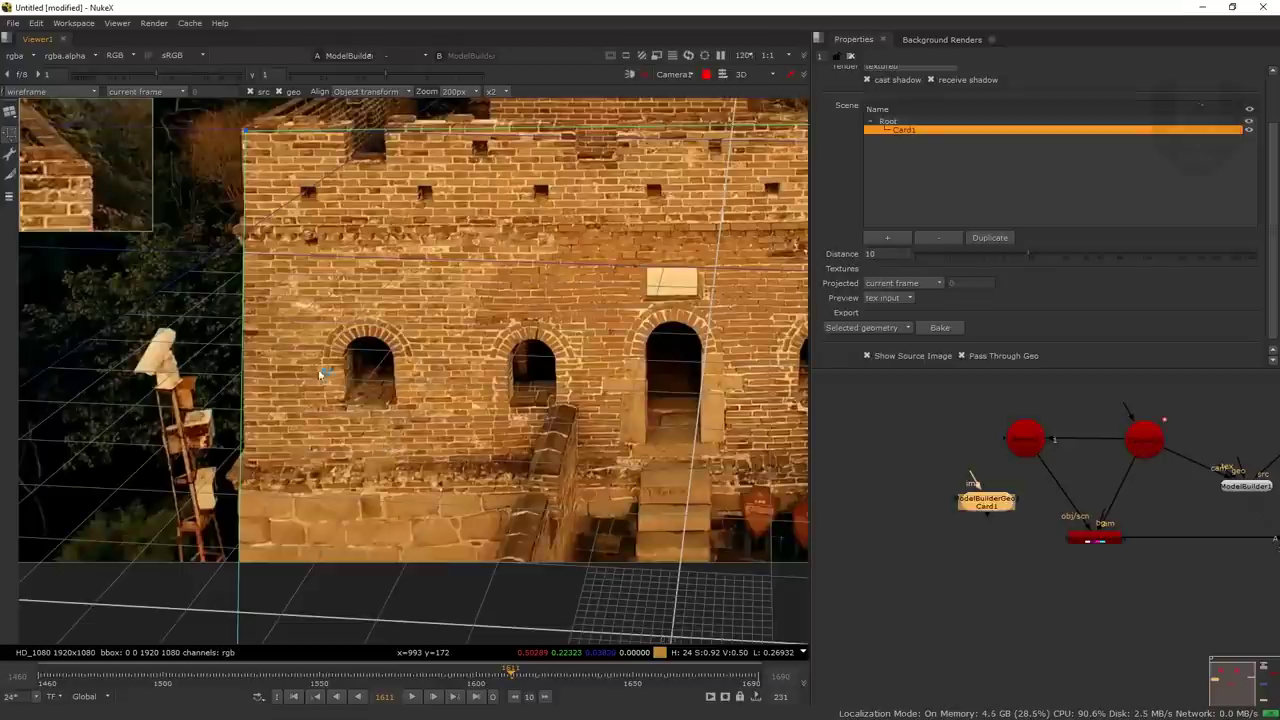
pyautogui.moveTo(462, 510); pyautogui.dragTo(446, 541)
pyautogui.moveTo(511, 676); pyautogui.dragTo(540, 676)
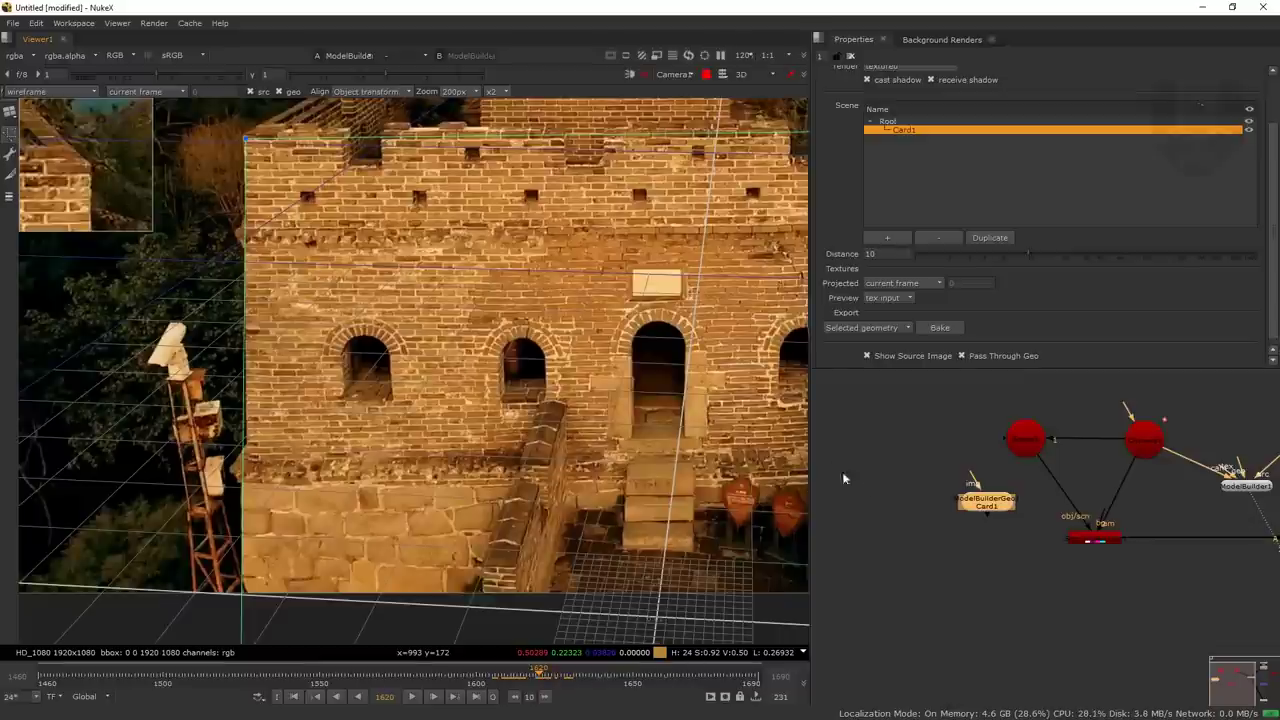
# Add a FrameHold node near the baked card geometry and set its first frame to 1620.
pyautogui.click(953, 549)
pyautogui.moveTo(986, 486); pyautogui.dragTo(932, 524)
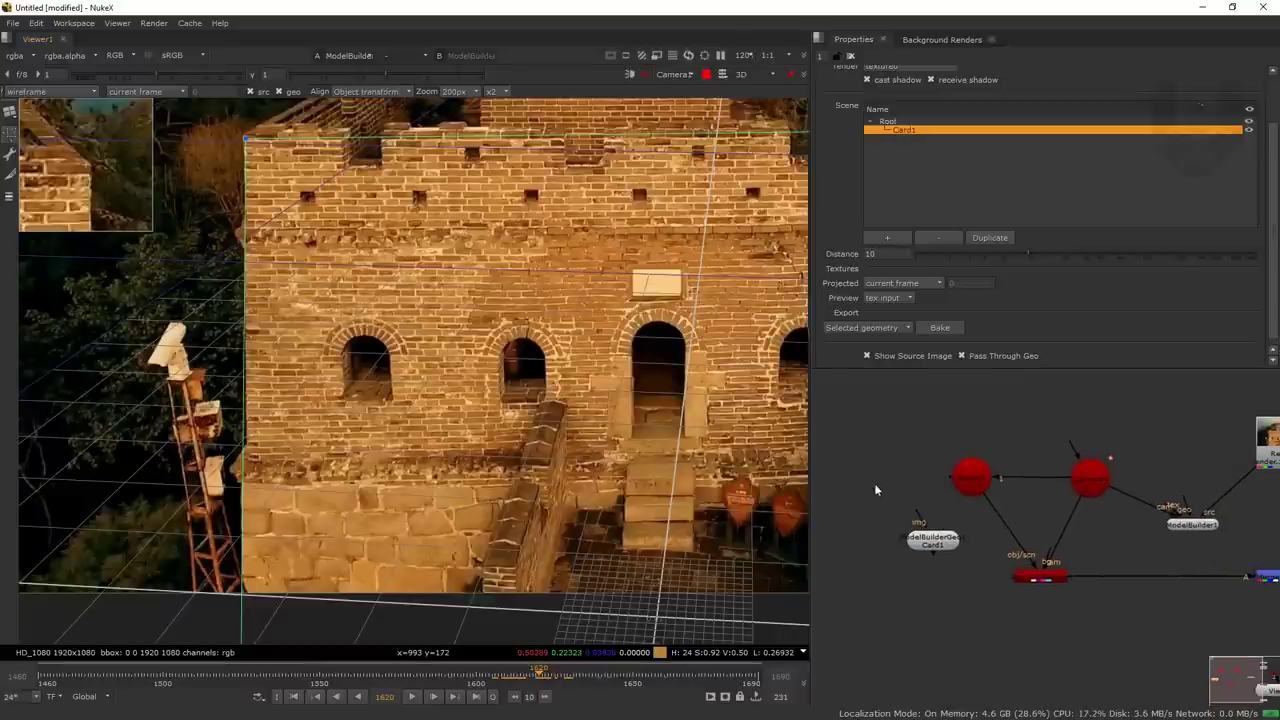
pyautogui.press('Tab')
pyautogui.write('fra')
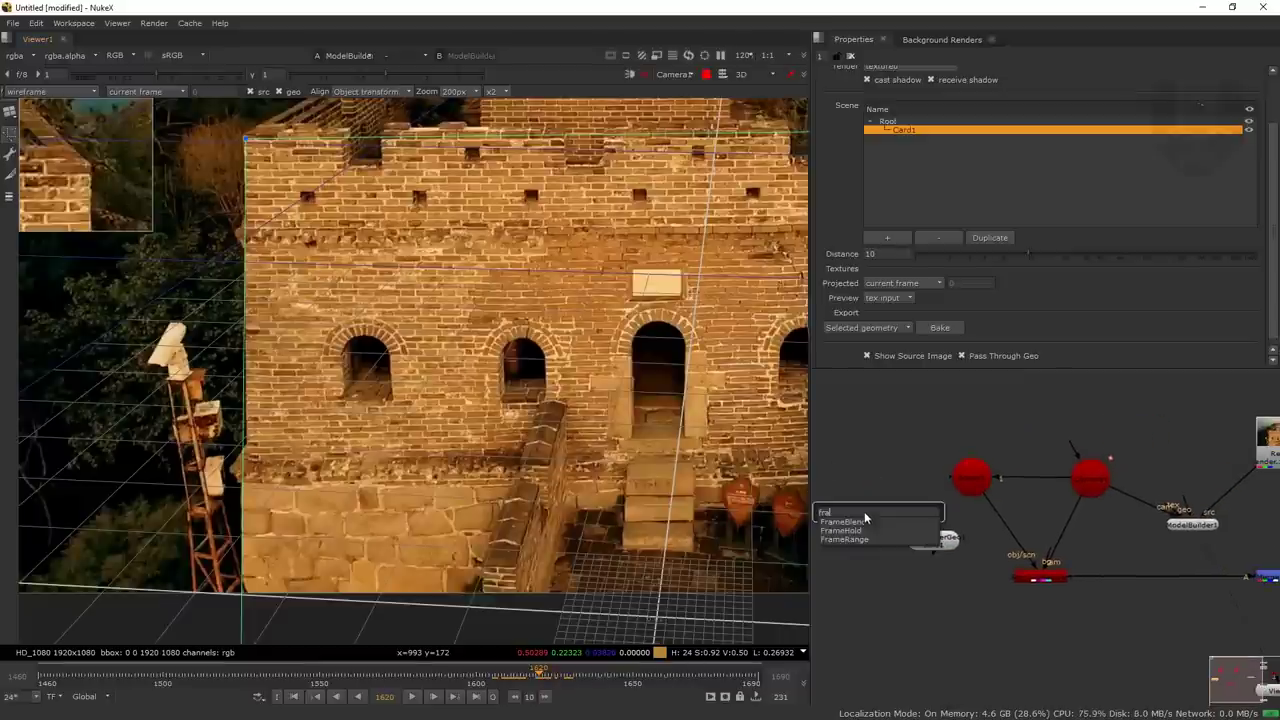
pyautogui.press('Return')
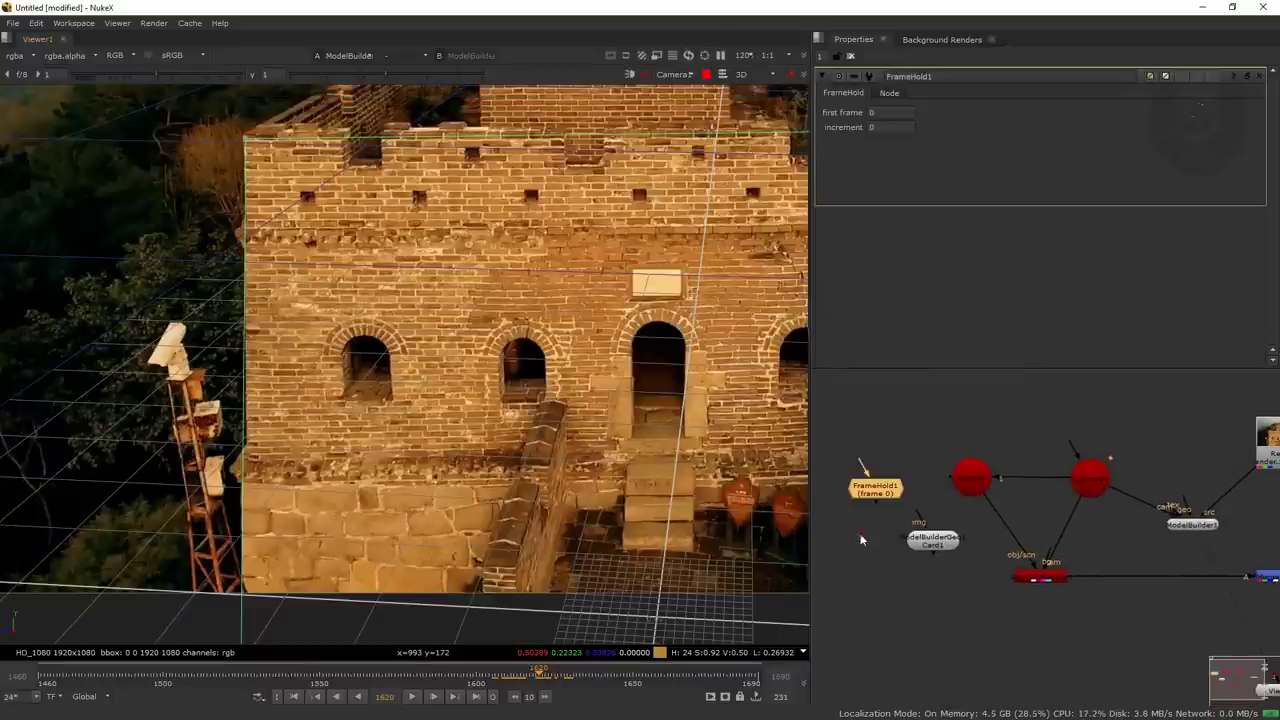
pyautogui.moveTo(898, 514); pyautogui.dragTo(922, 519)
pyautogui.click(906, 498)
pyautogui.click(882, 112)
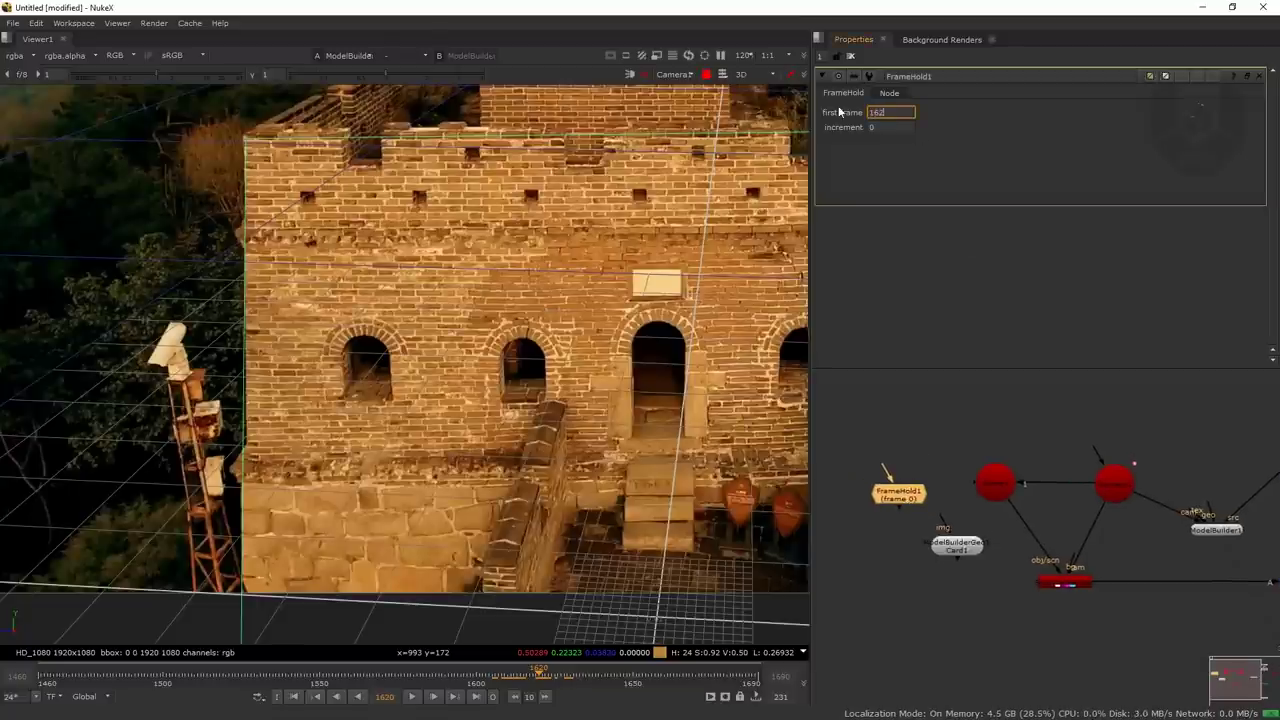
pyautogui.press('Return')
# Connect the FrameHold's input to the Read node, routing the connection through a Dot, and place the FrameHold well below it.
pyautogui.moveTo(1065, 436); pyautogui.dragTo(976, 456)
pyautogui.moveTo(846, 486); pyautogui.dragTo(1245, 465)
pyautogui.moveTo(1070, 493); pyautogui.dragTo(862, 470)
pyautogui.moveTo(946, 524); pyautogui.dragTo(1021, 494)
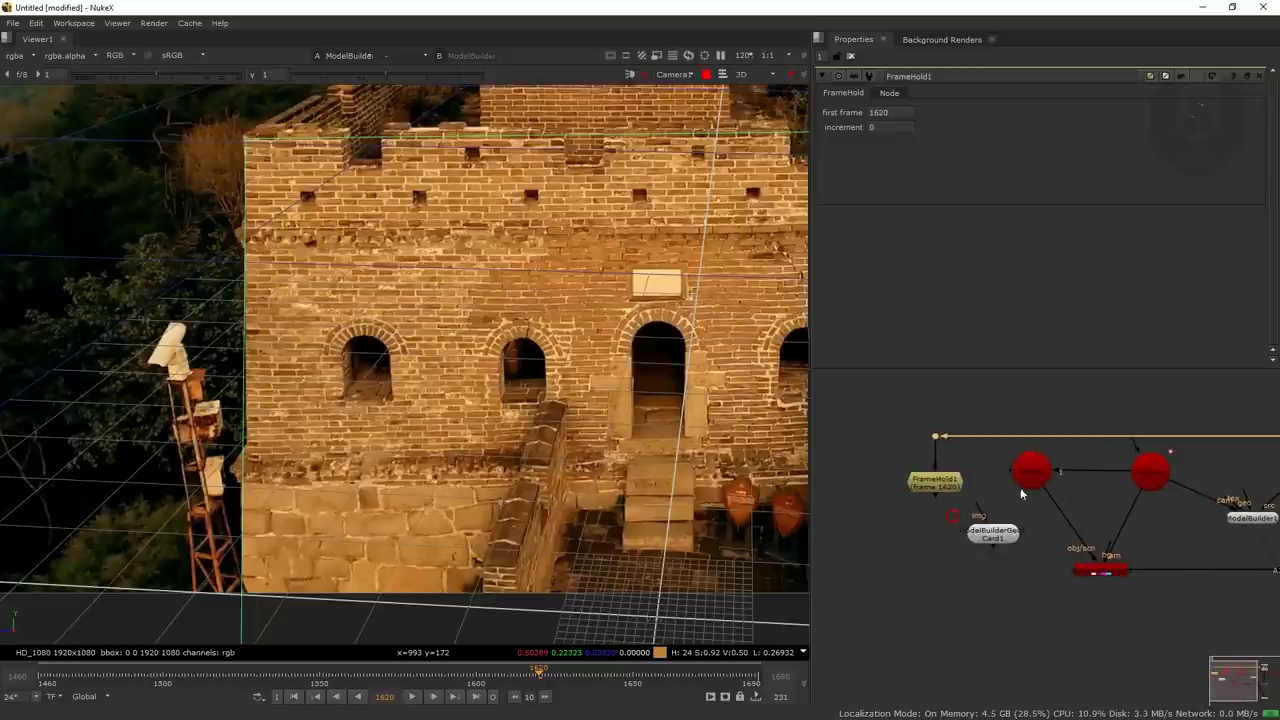
pyautogui.moveTo(878, 429); pyautogui.dragTo(940, 566)
# Add a RotoPaint node and insert it into the connection between the Dot and the FrameHold.
pyautogui.click(923, 528)
pyautogui.click(985, 514)
pyautogui.press('p')
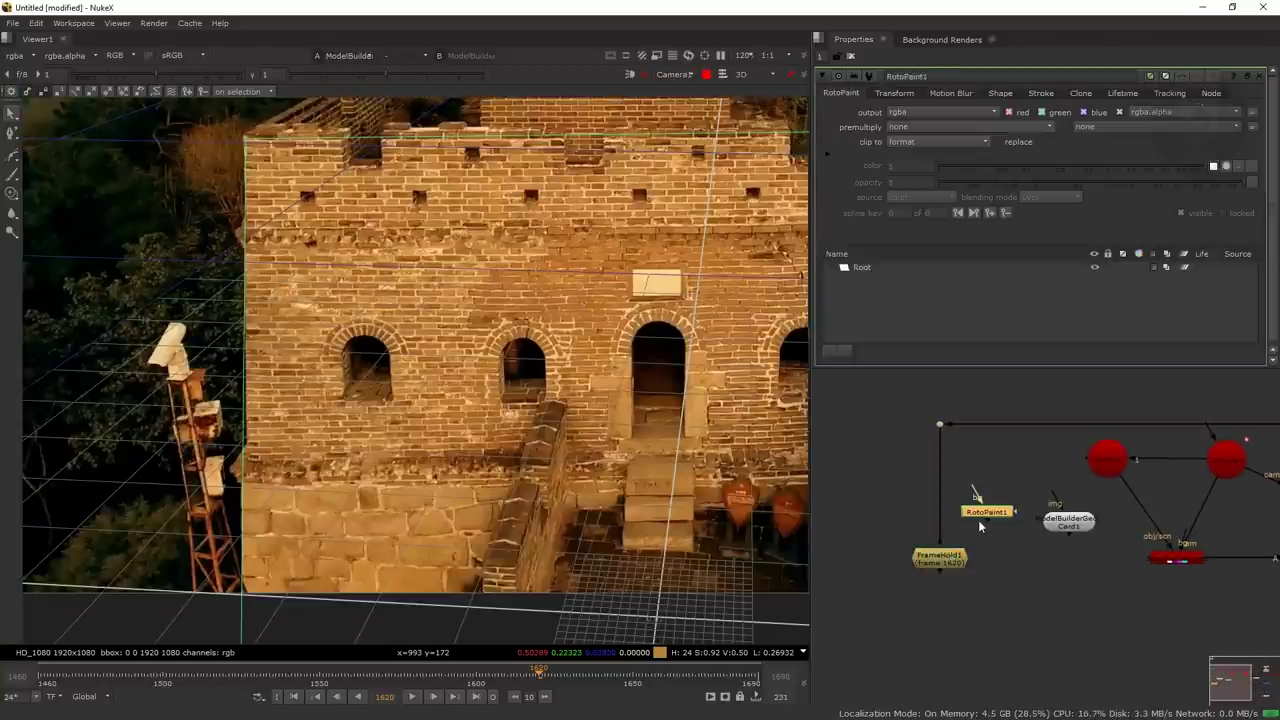
pyautogui.moveTo(990, 517); pyautogui.dragTo(946, 513)
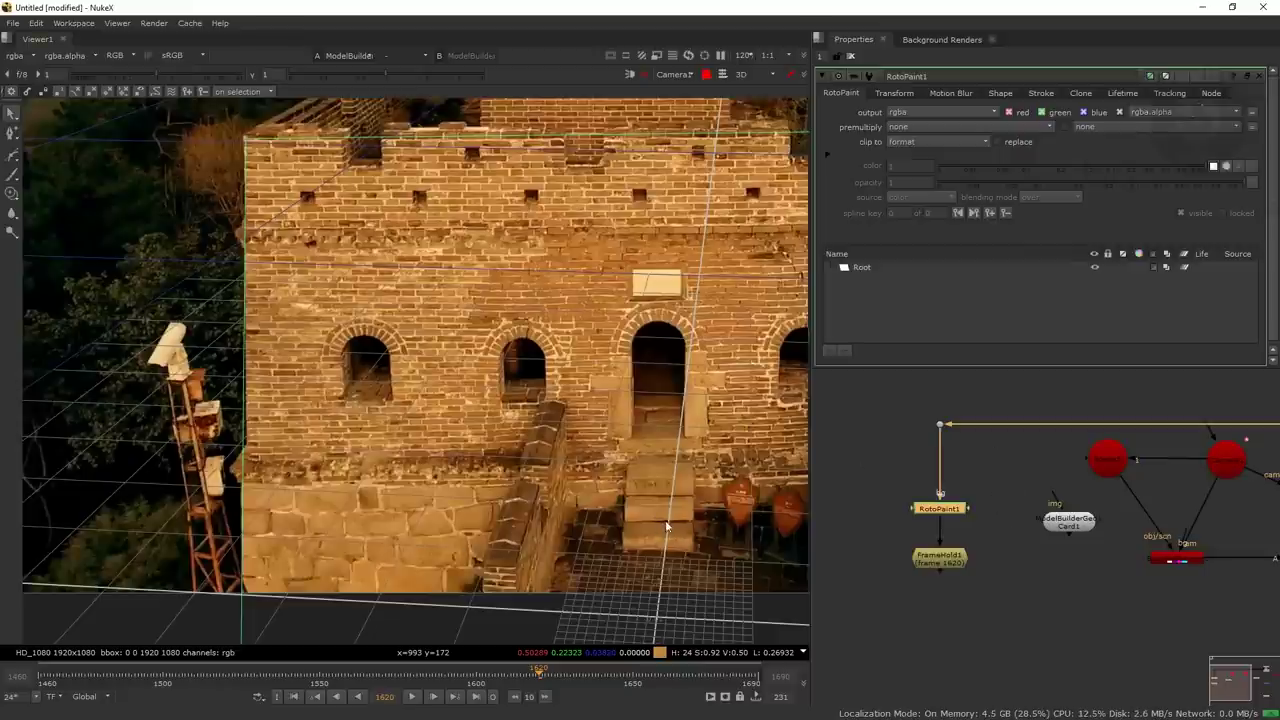
pyautogui.moveTo(869, 552); pyautogui.dragTo(891, 538)
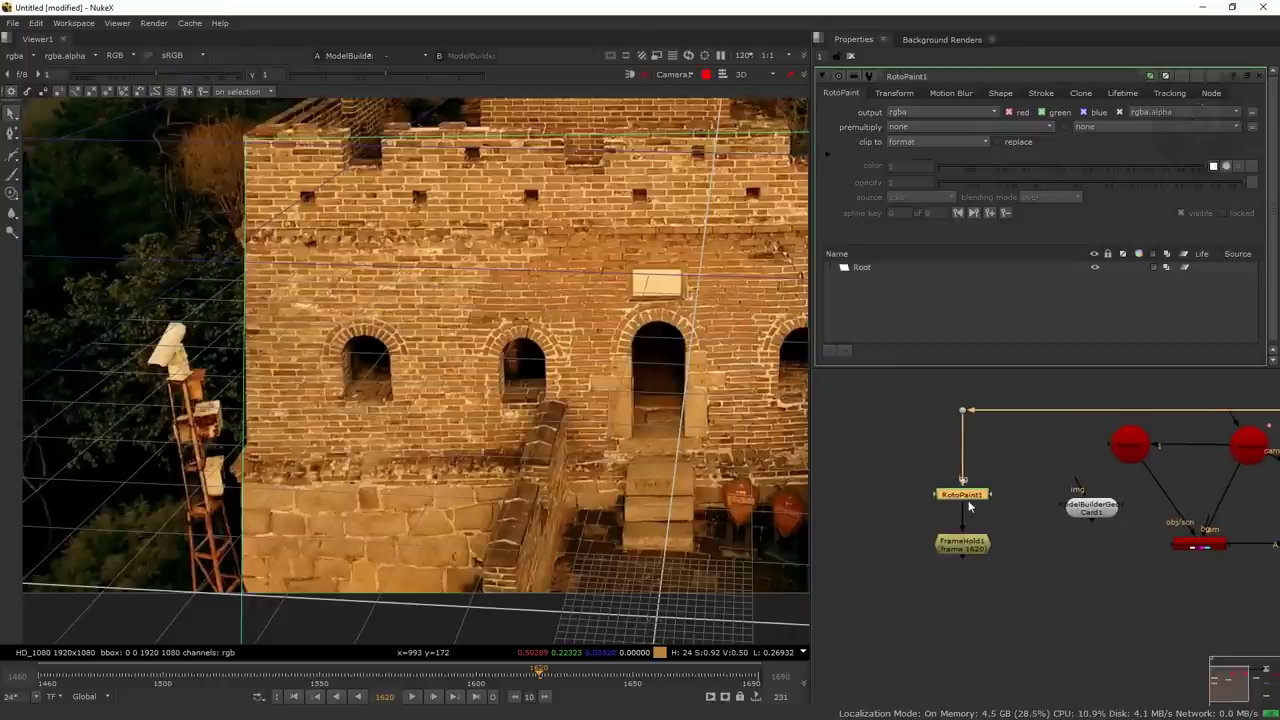
# Show the FrameHold's output in the viewer and examine the leftmost arched windows of the tower.
pyautogui.click(966, 543)
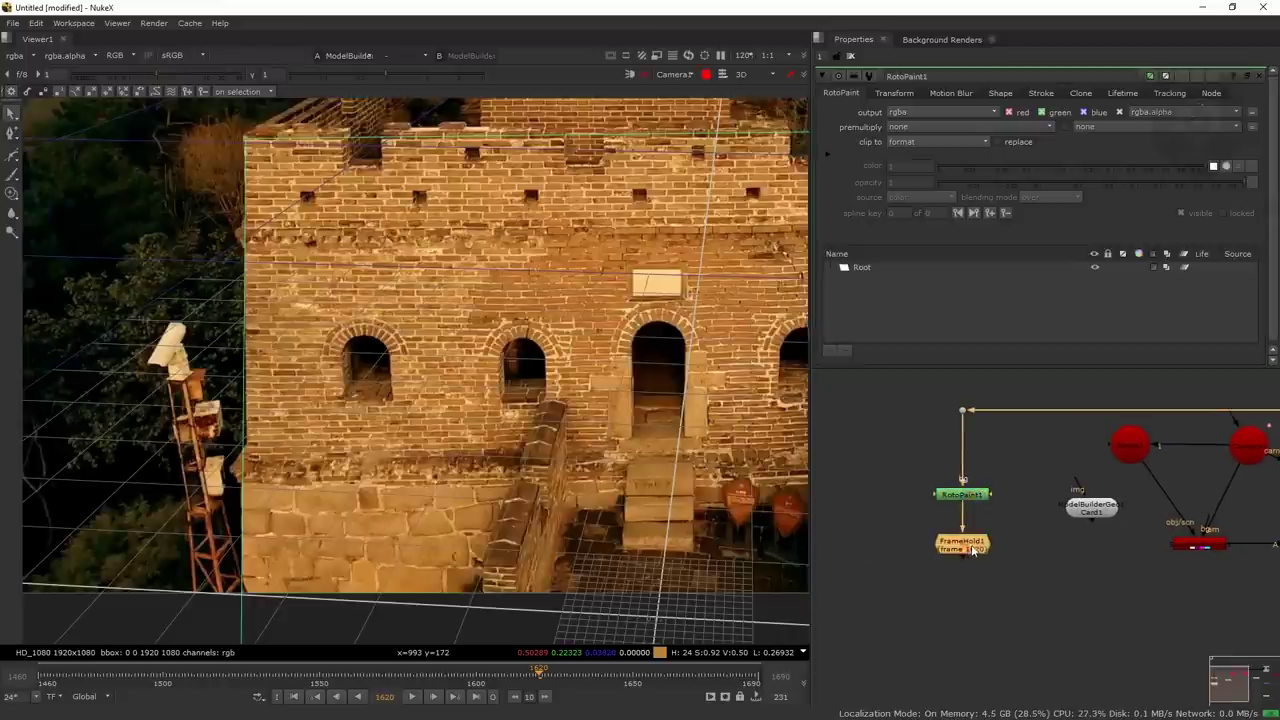
pyautogui.press('1')
pyautogui.moveTo(368, 407); pyautogui.dragTo(435, 435)
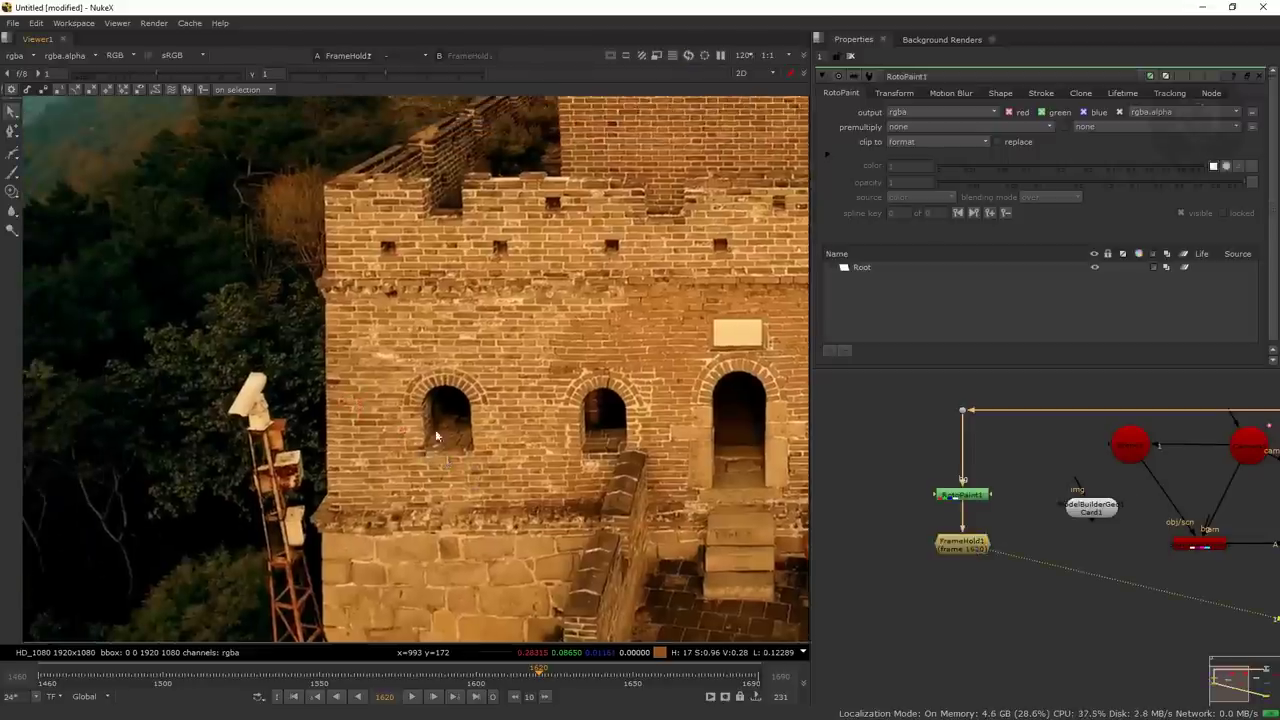
pyautogui.scroll(-5, 491, 404)
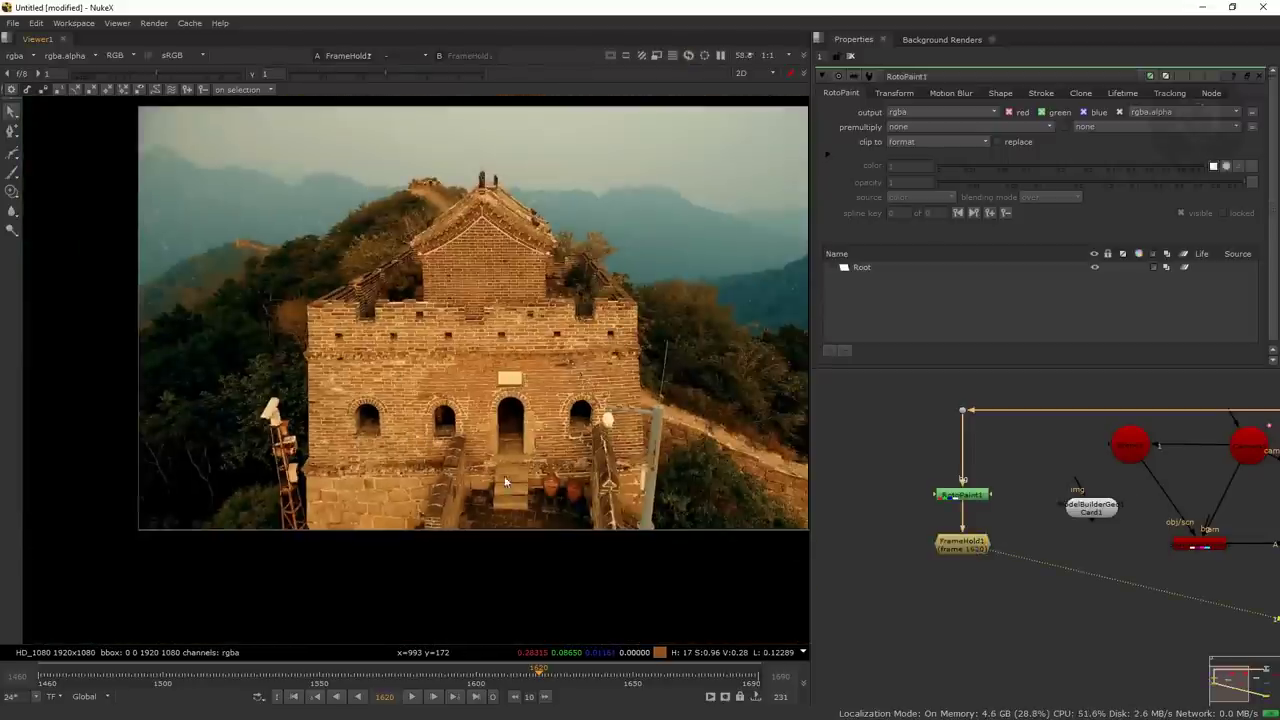
pyautogui.moveTo(369, 428); pyautogui.dragTo(455, 440)
pyautogui.scroll(5, 408, 427)
pyautogui.scroll(4, 455, 440)
# Using RotoPaint's Clone tool, paint wall bricks over the dark opening of the tower's leftmost window.
pyautogui.click(958, 499)
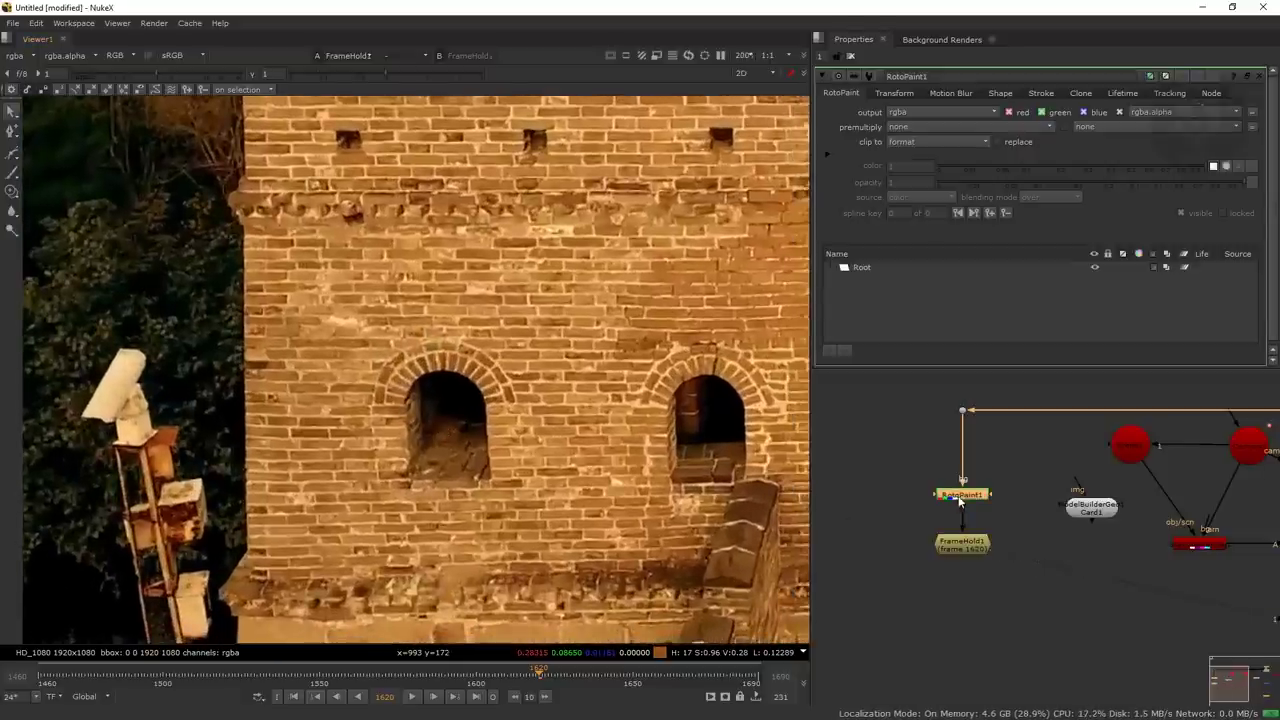
pyautogui.click(17, 195)
pyautogui.moveTo(278, 362)
pyautogui.mouseDown()
pyautogui.moveTo(358, 418)
pyautogui.moveTo(324, 401)
pyautogui.moveTo(418, 402)
pyautogui.moveTo(422, 389)
pyautogui.moveTo(443, 450)
pyautogui.moveTo(483, 483)
pyautogui.moveTo(452, 374)
pyautogui.moveTo(488, 403)
pyautogui.moveTo(478, 436)
pyautogui.moveTo(496, 481)
pyautogui.moveTo(496, 448)
pyautogui.mouseUp()
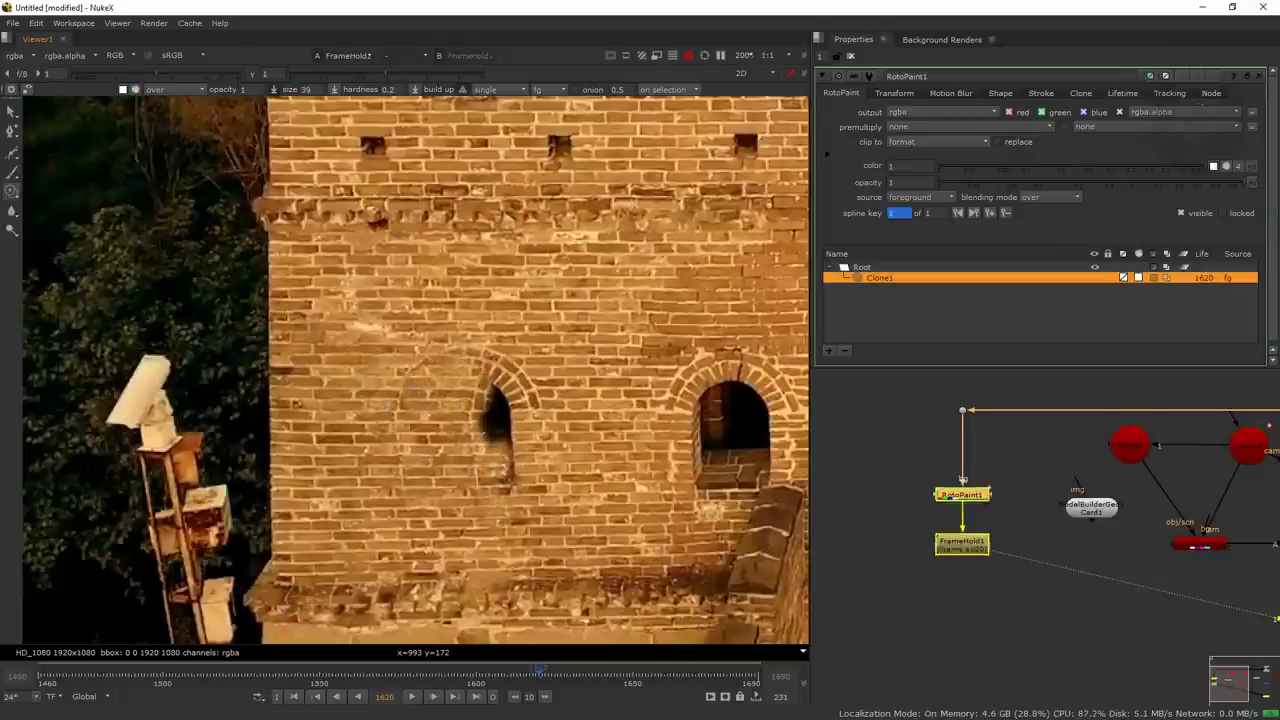
pyautogui.moveTo(478, 388)
pyautogui.mouseDown()
pyautogui.moveTo(492, 398)
pyautogui.moveTo(505, 385)
pyautogui.moveTo(498, 418)
pyautogui.moveTo(517, 485)
pyautogui.mouseUp()
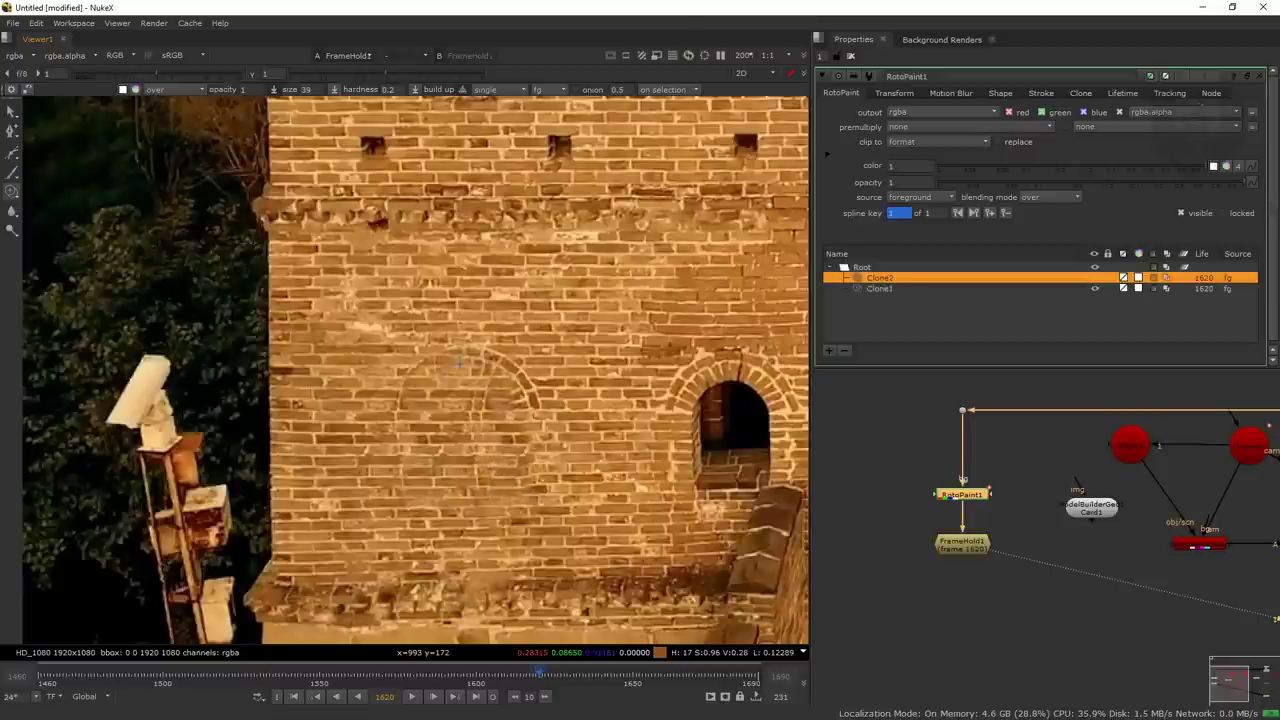
# Clone bricks over the remaining arch outline of the tower's leftmost window.
pyautogui.moveTo(462, 357)
pyautogui.mouseDown()
pyautogui.moveTo(515, 370)
pyautogui.moveTo(528, 390)
pyautogui.moveTo(520, 415)
pyautogui.moveTo(495, 395)
pyautogui.mouseUp()
pyautogui.click(503, 408)
pyautogui.click(511, 420)
pyautogui.click(520, 434)
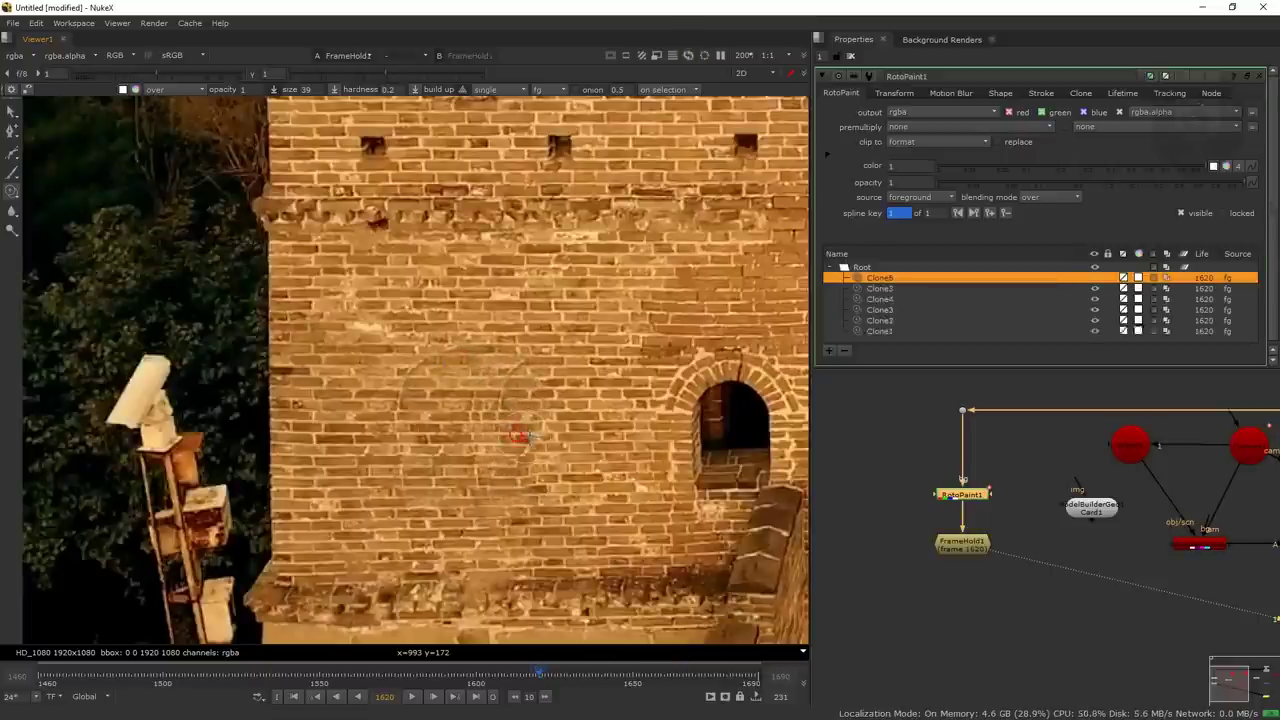
pyautogui.click(525, 438)
pyautogui.click(532, 441)
pyautogui.moveTo(607, 436)
pyautogui.mouseDown()
pyautogui.moveTo(510, 440)
pyautogui.moveTo(529, 438)
pyautogui.mouseUp()
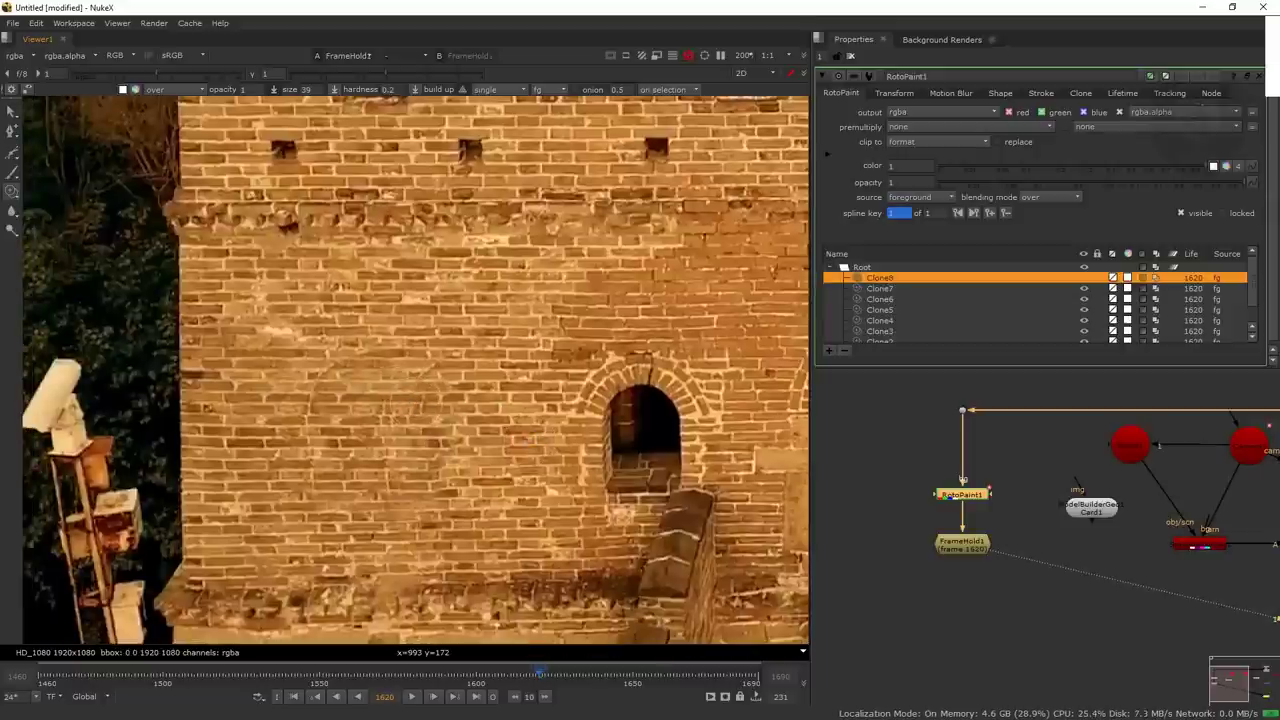
pyautogui.click(439, 380)
pyautogui.moveTo(546, 410); pyautogui.dragTo(494, 409)
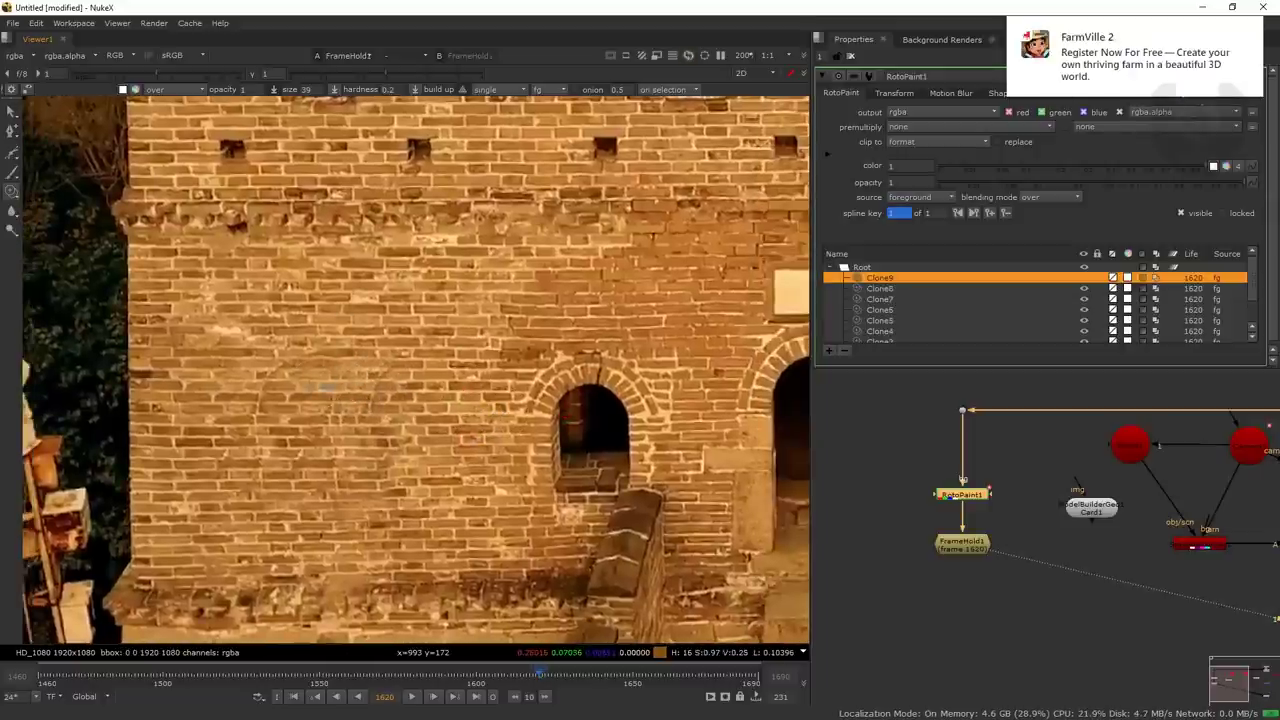
pyautogui.click(370, 398)
pyautogui.click(394, 398)
pyautogui.click(386, 374)
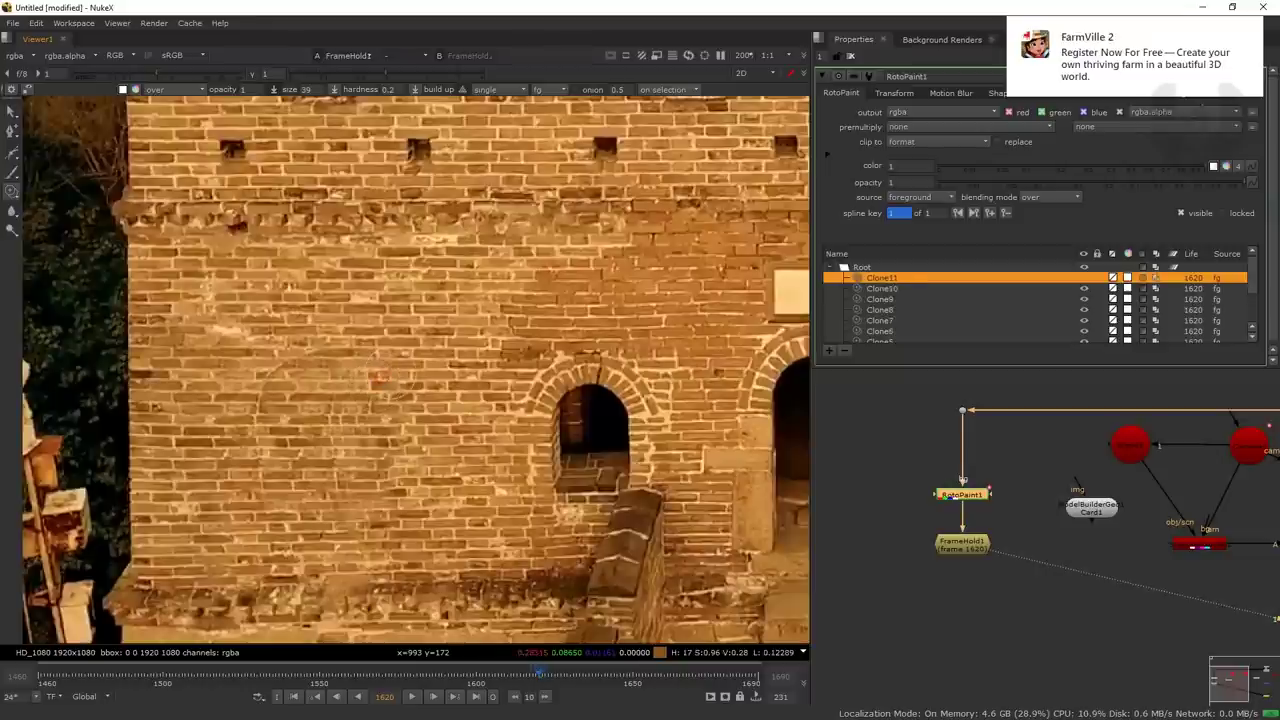
pyautogui.click(392, 402)
# Clone wall bricks over the opening and sill of the tower's second window from the left.
pyautogui.moveTo(570, 404)
pyautogui.mouseDown()
pyautogui.moveTo(595, 376)
pyautogui.moveTo(566, 372)
pyautogui.moveTo(598, 412)
pyautogui.moveTo(580, 440)
pyautogui.moveTo(580, 495)
pyautogui.moveTo(622, 482)
pyautogui.moveTo(630, 400)
pyautogui.moveTo(614, 374)
pyautogui.moveTo(578, 378)
pyautogui.moveTo(630, 420)
pyautogui.mouseUp()
pyautogui.click(630, 438)
pyautogui.click(634, 446)
pyautogui.click(636, 460)
pyautogui.click(630, 476)
pyautogui.click(640, 466)
pyautogui.click(632, 480)
pyautogui.click(634, 476)
pyautogui.click(634, 472)
# Clone bricks over the left side of the second window's arch and frame, and review the painted tower in the full image.
pyautogui.click(528, 410)
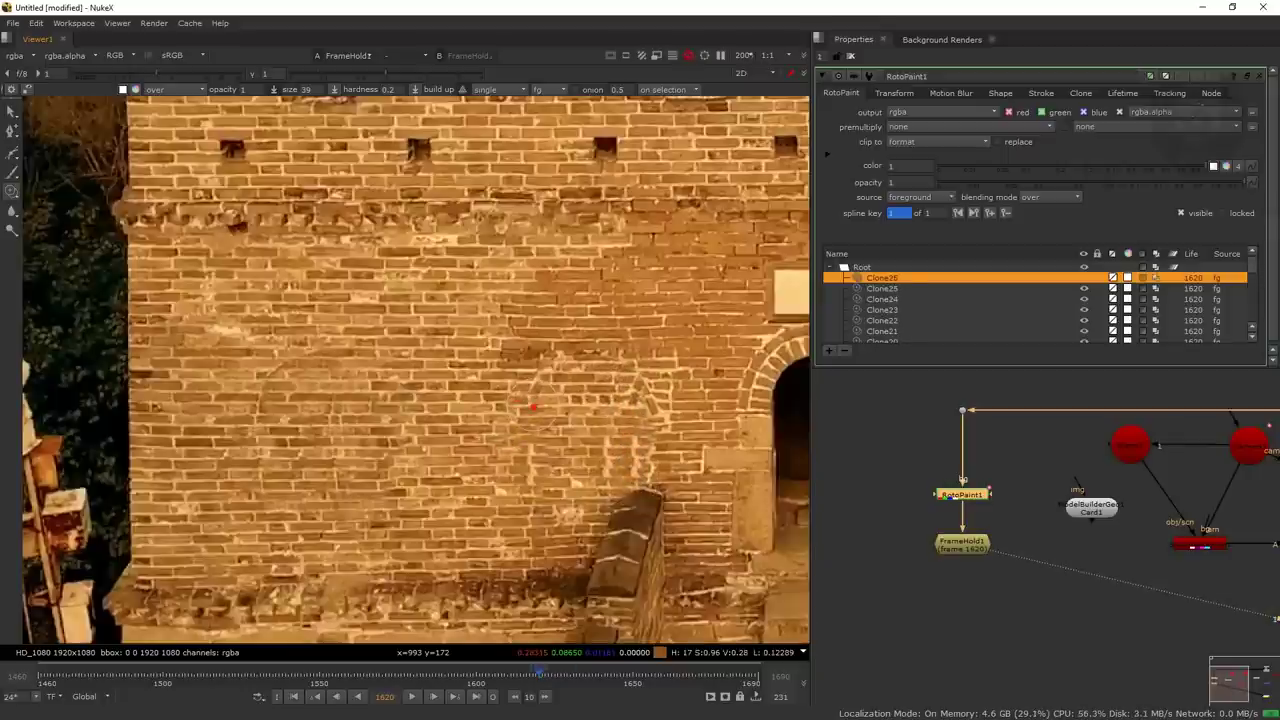
pyautogui.click(534, 404)
pyautogui.click(537, 383)
pyautogui.click(546, 430)
pyautogui.click(556, 470)
pyautogui.click(560, 484)
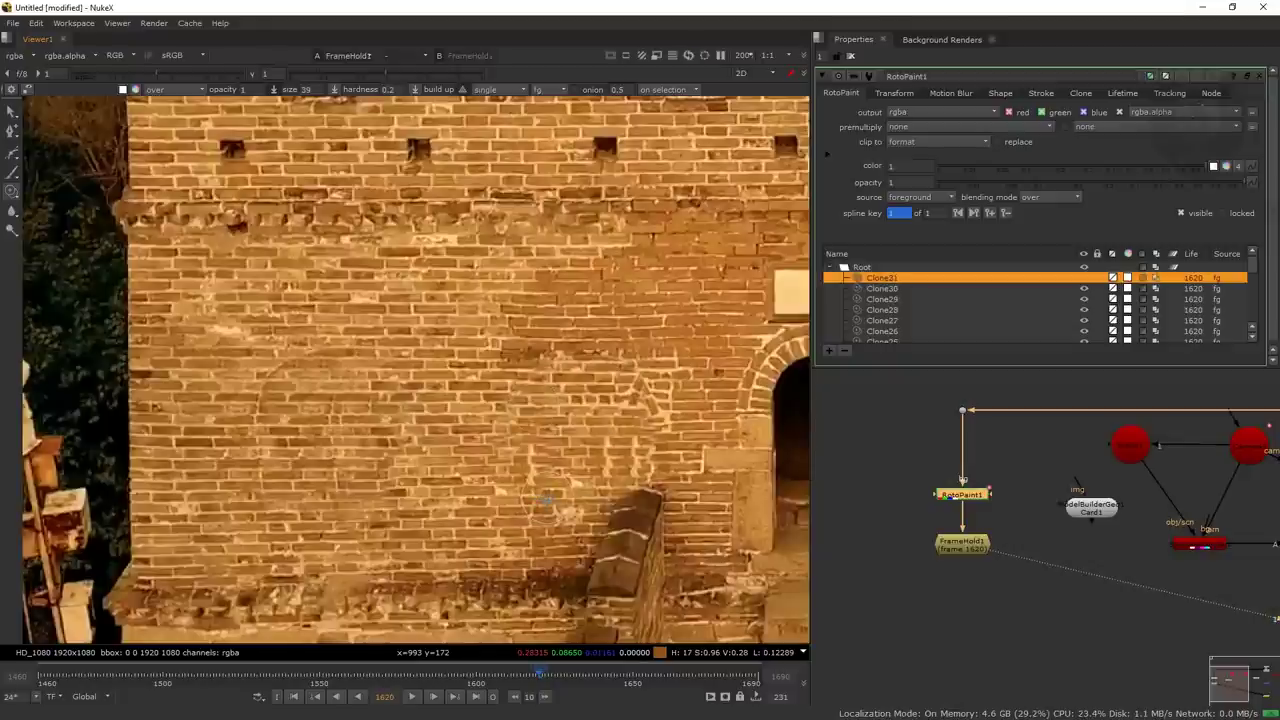
pyautogui.press('-')
pyautogui.press('-')
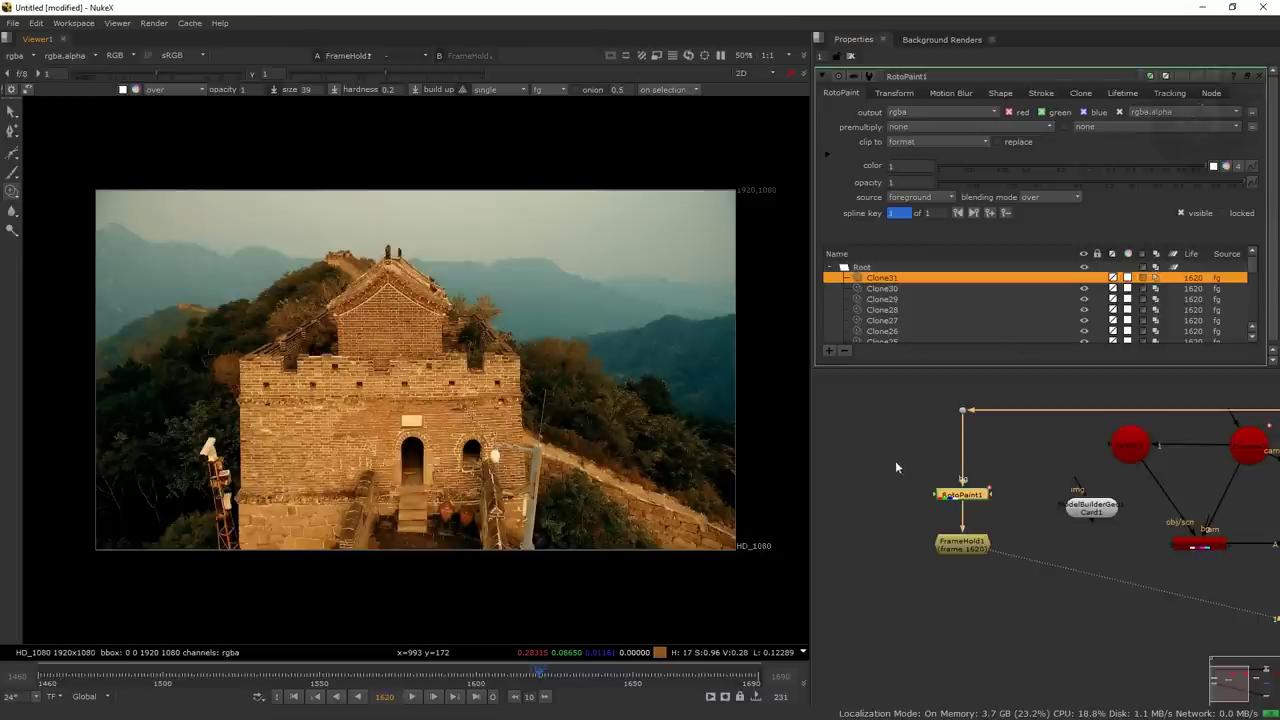
pyautogui.click(968, 545)
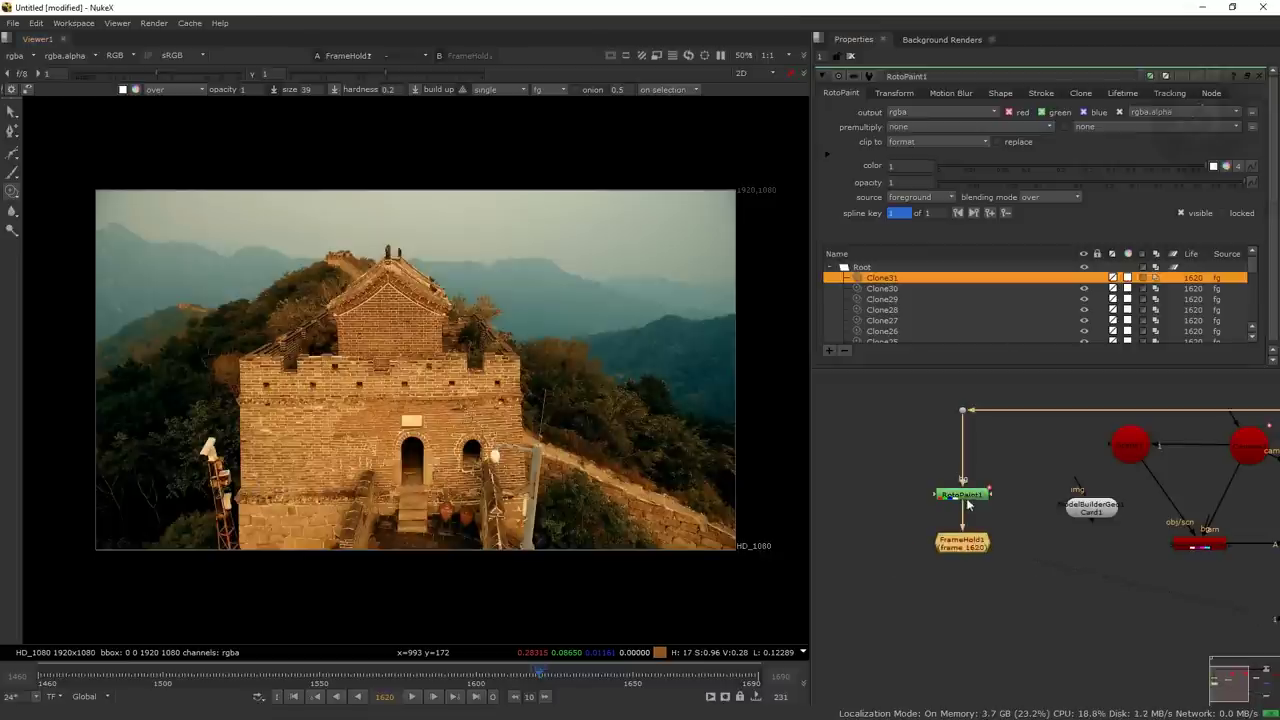
# Disable the RotoPaint1 node and add a Roto node fed by FrameHold1, placed beside the main branch.
pyautogui.press('d')
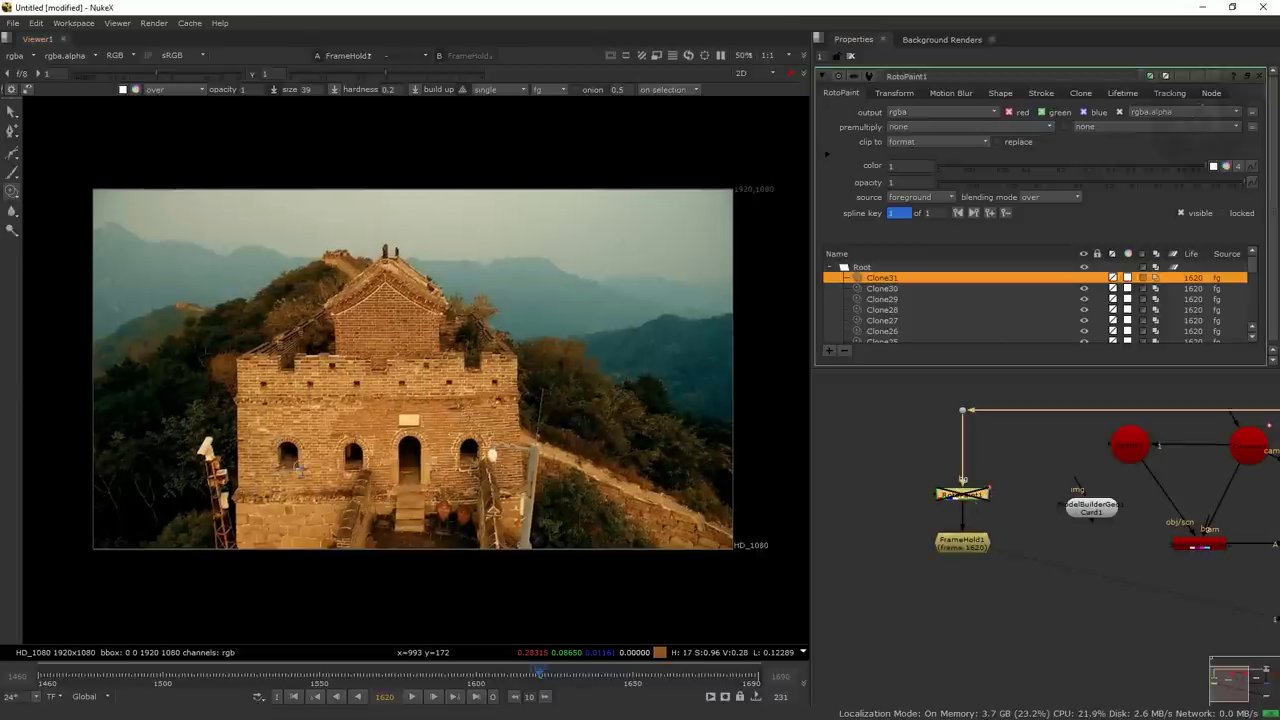
pyautogui.scroll(5, 297, 460)
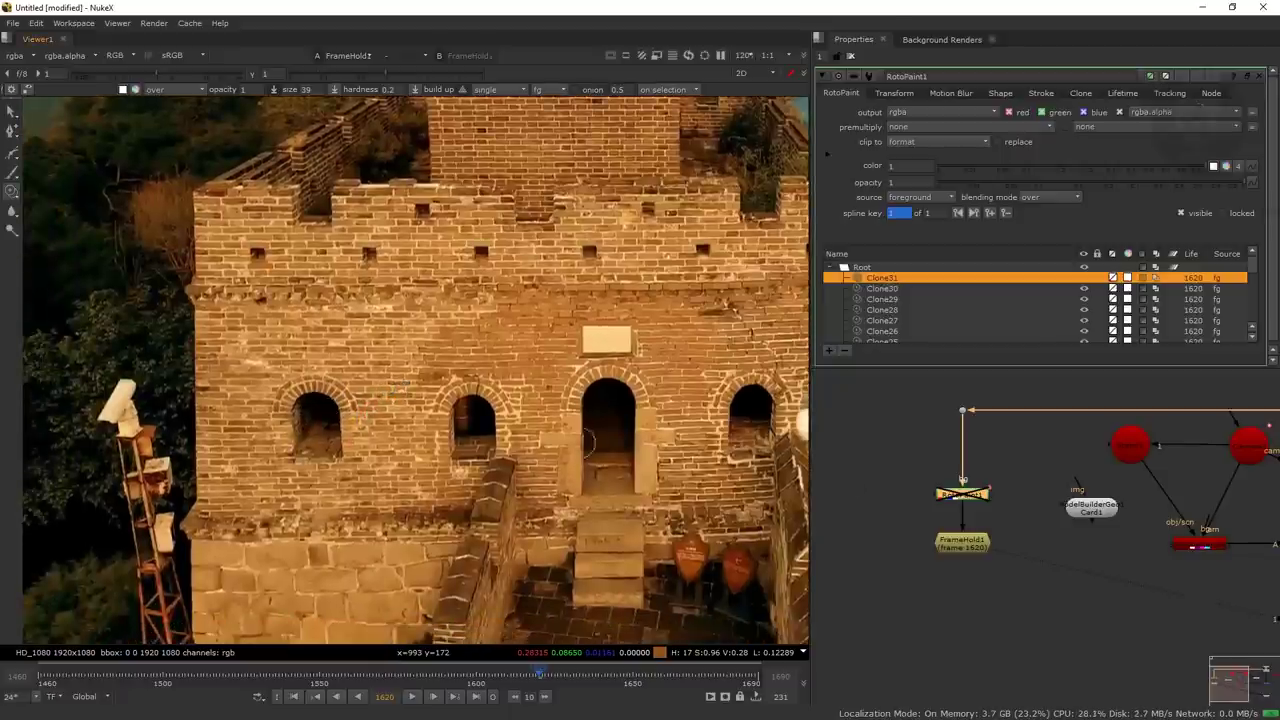
pyautogui.click(973, 593)
pyautogui.press('o')
pyautogui.moveTo(966, 588); pyautogui.dragTo(864, 586)
pyautogui.click(900, 608)
pyautogui.moveTo(946, 552); pyautogui.dragTo(950, 548)
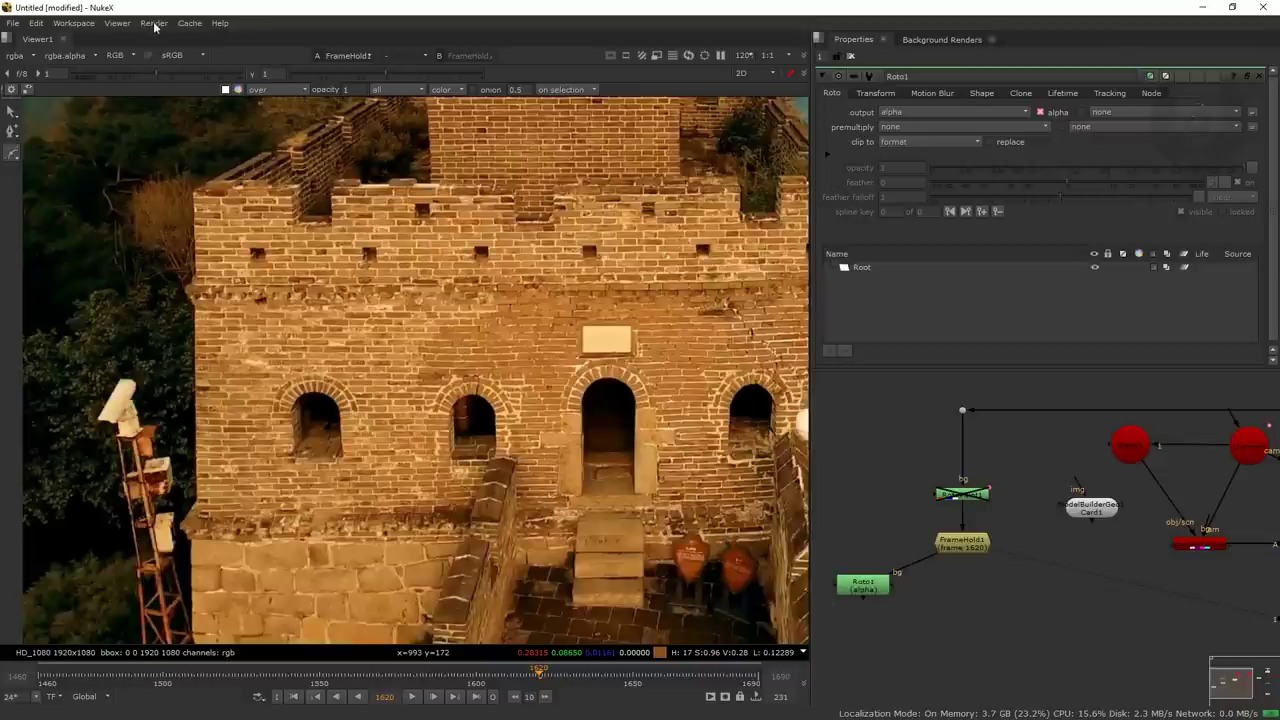
pyautogui.click(856, 594)
pyautogui.moveTo(866, 590); pyautogui.dragTo(861, 586)
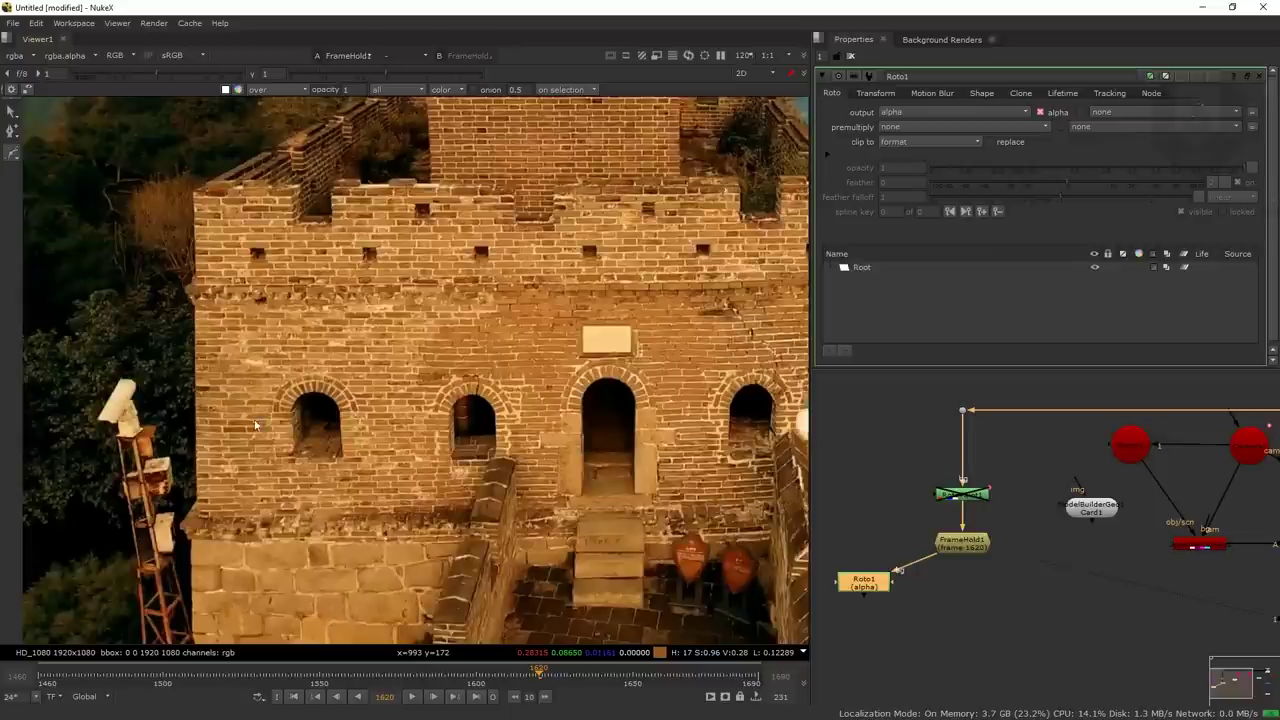
# Draw a closed Bezier roto shape around the tower's two leftmost windows and select all its points.
pyautogui.click(231, 377)
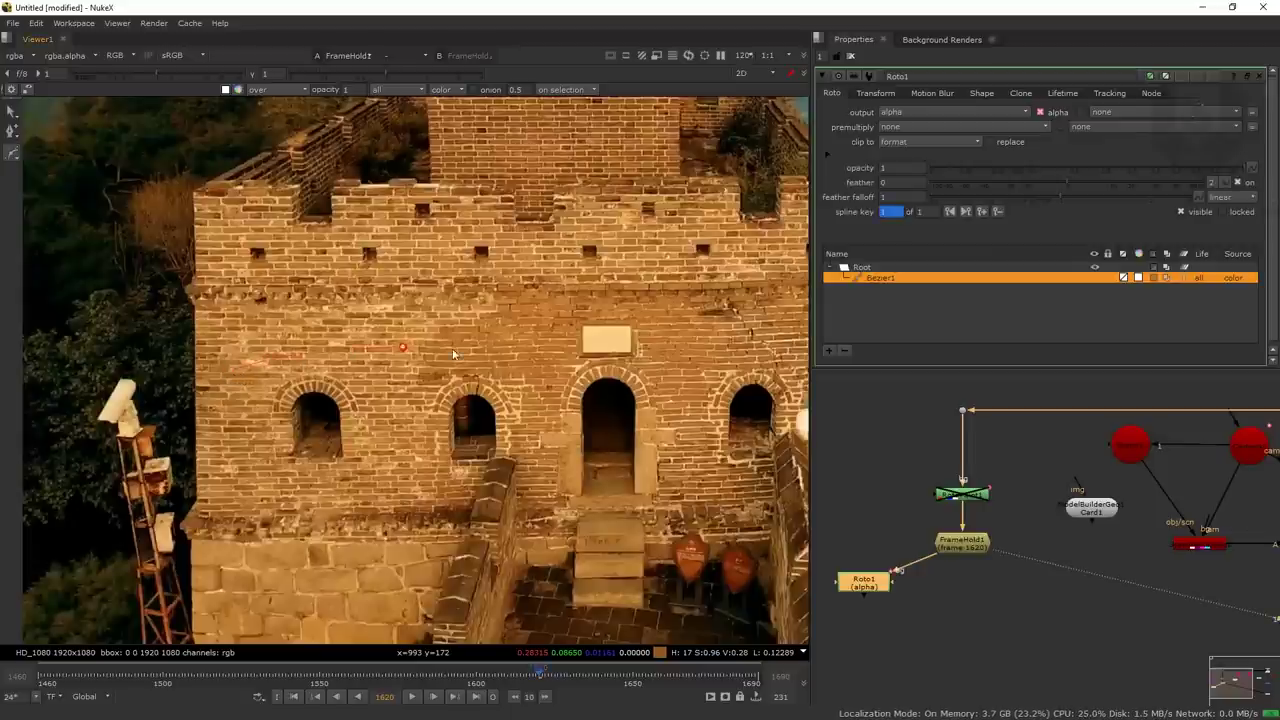
pyautogui.moveTo(527, 476); pyautogui.dragTo(265, 503)
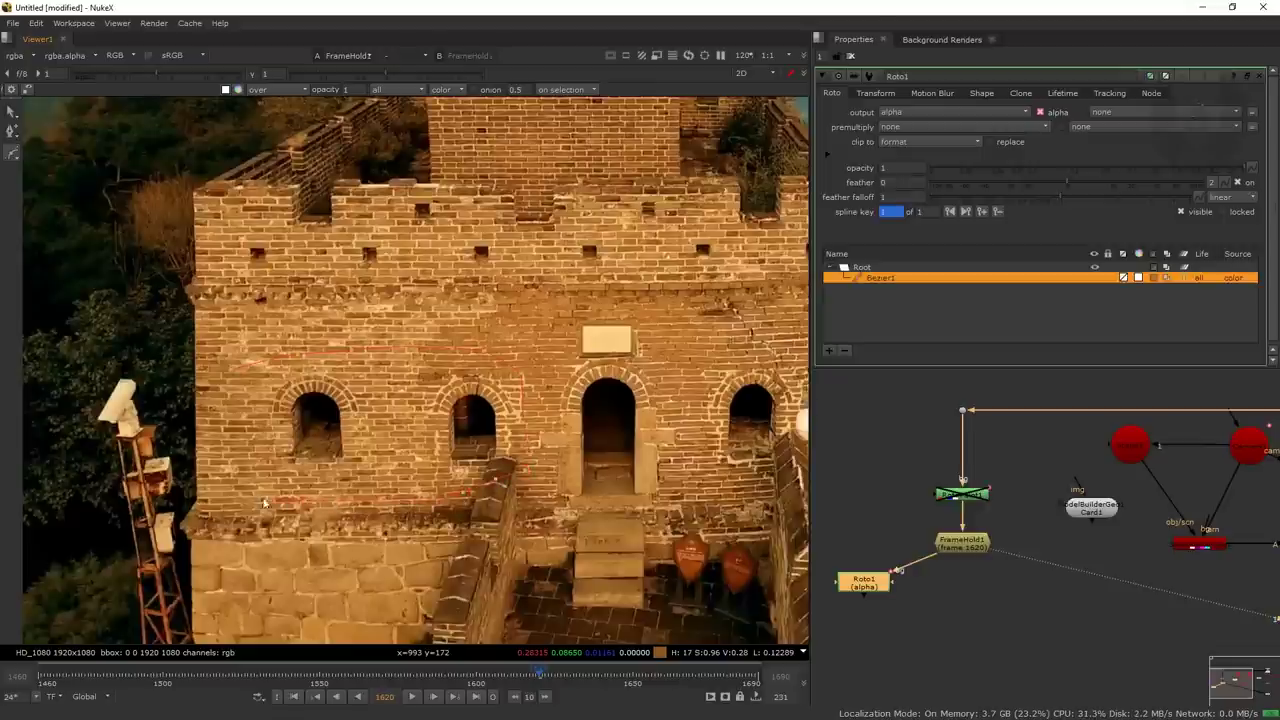
pyautogui.click(231, 376)
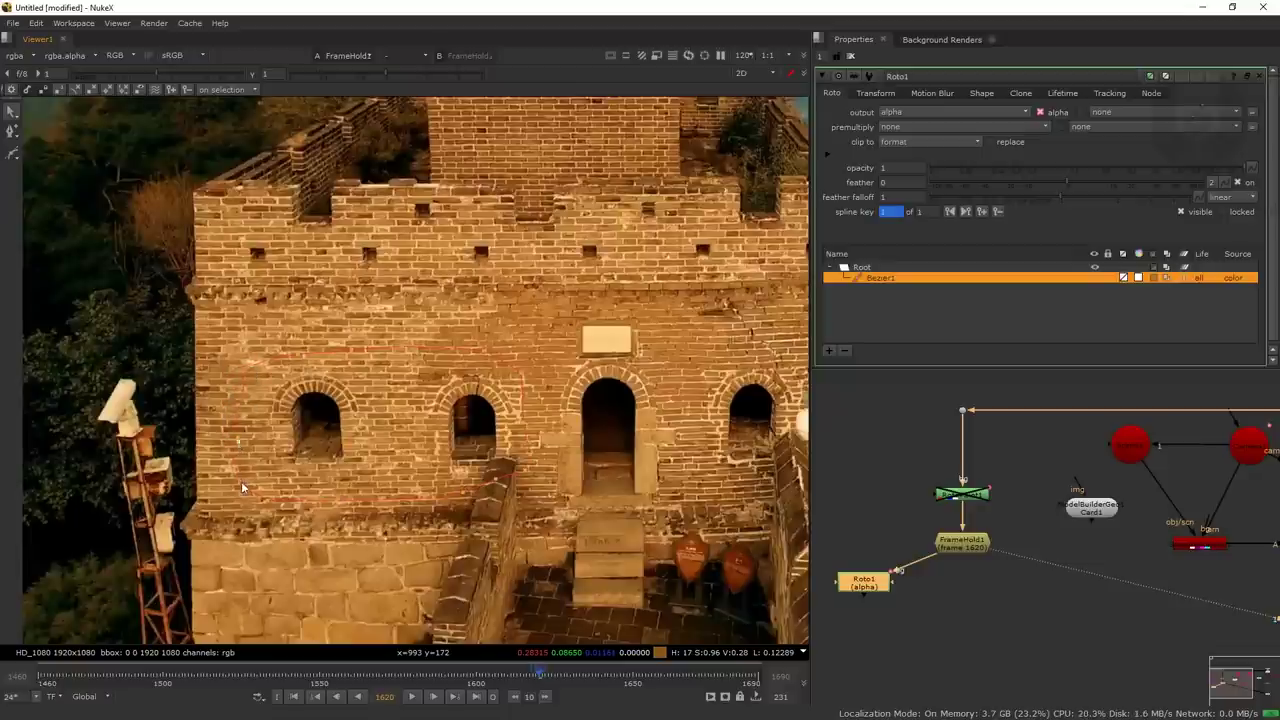
pyautogui.moveTo(178, 300); pyautogui.dragTo(636, 550)
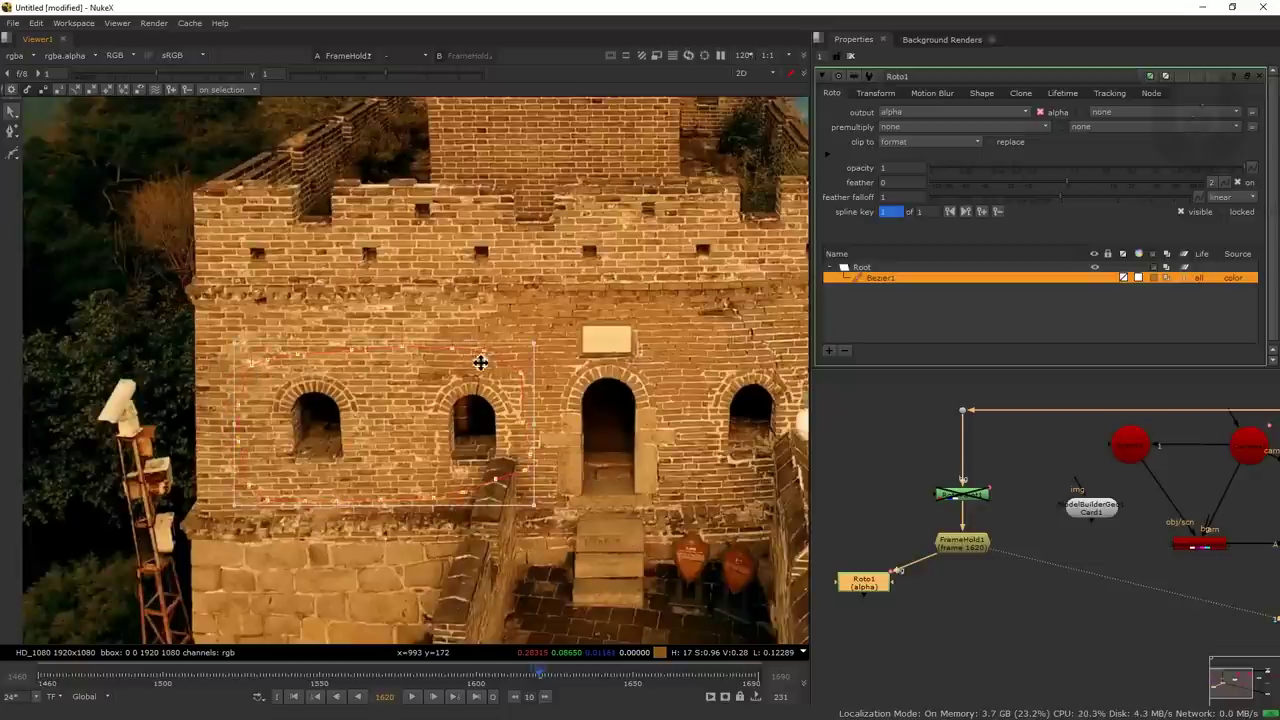
pyautogui.scroll(5, 481, 362)
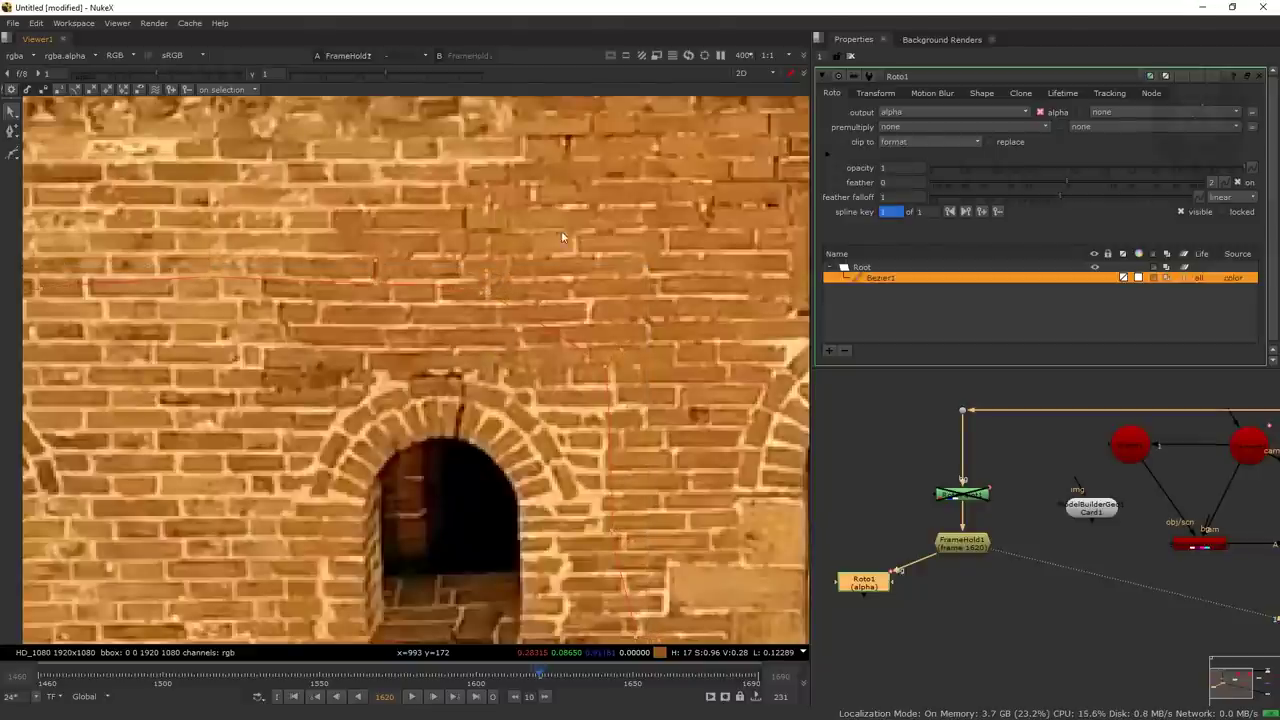
pyautogui.scroll(-4, 590, 316)
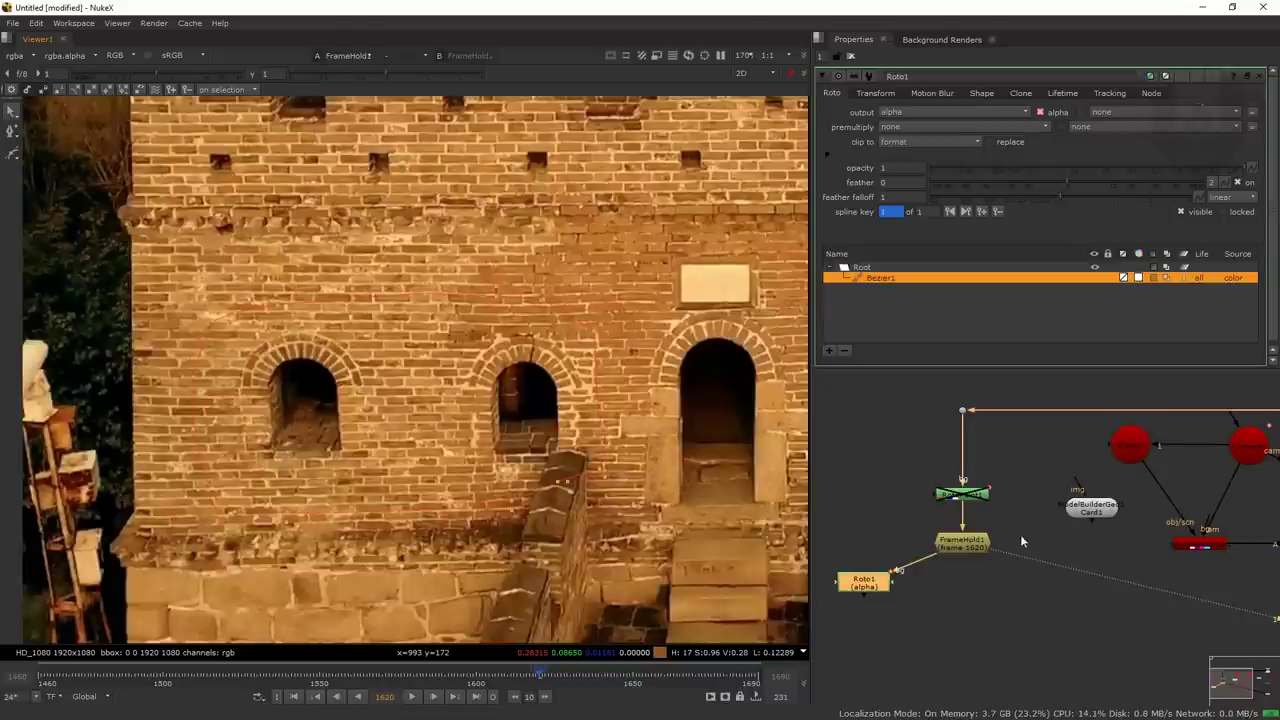
# Add a Copy node with Roto1 in its A input and FrameHold1 in its B input, and align the nodes.
pyautogui.click(970, 607)
pyautogui.moveTo(889, 588); pyautogui.dragTo(897, 598)
pyautogui.click(944, 618)
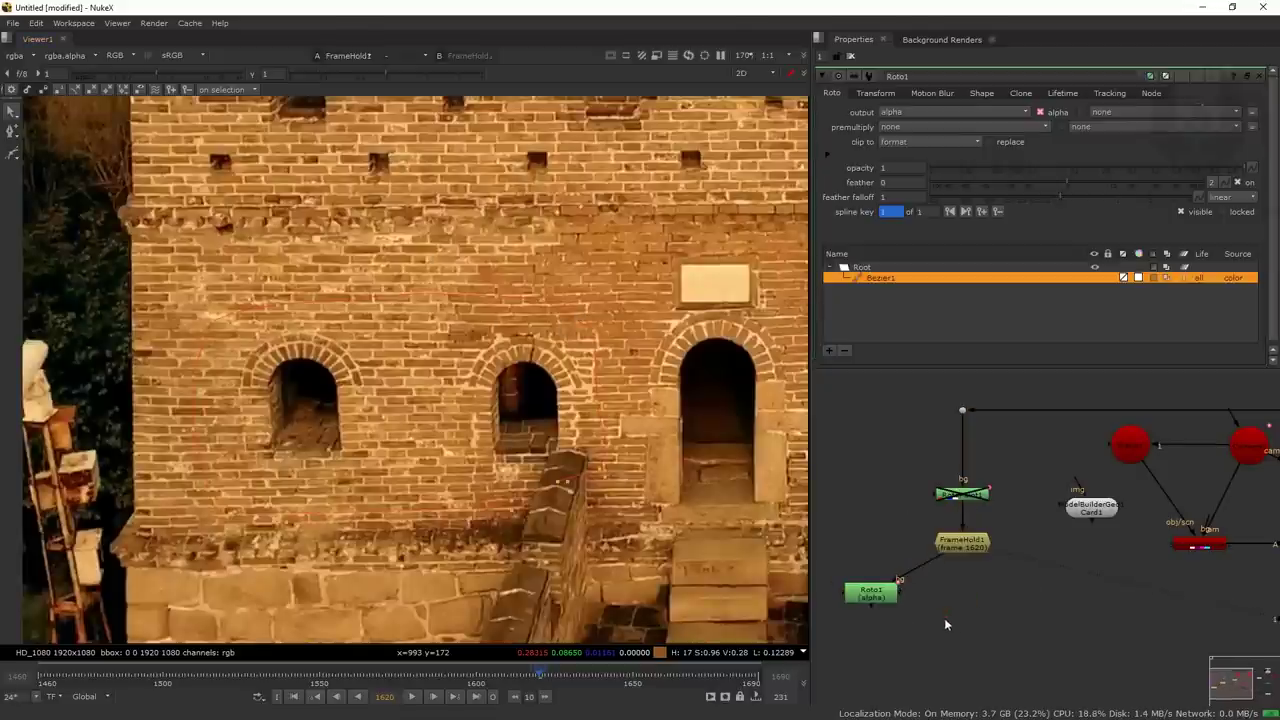
pyautogui.press('Tab')
pyautogui.write('colp')
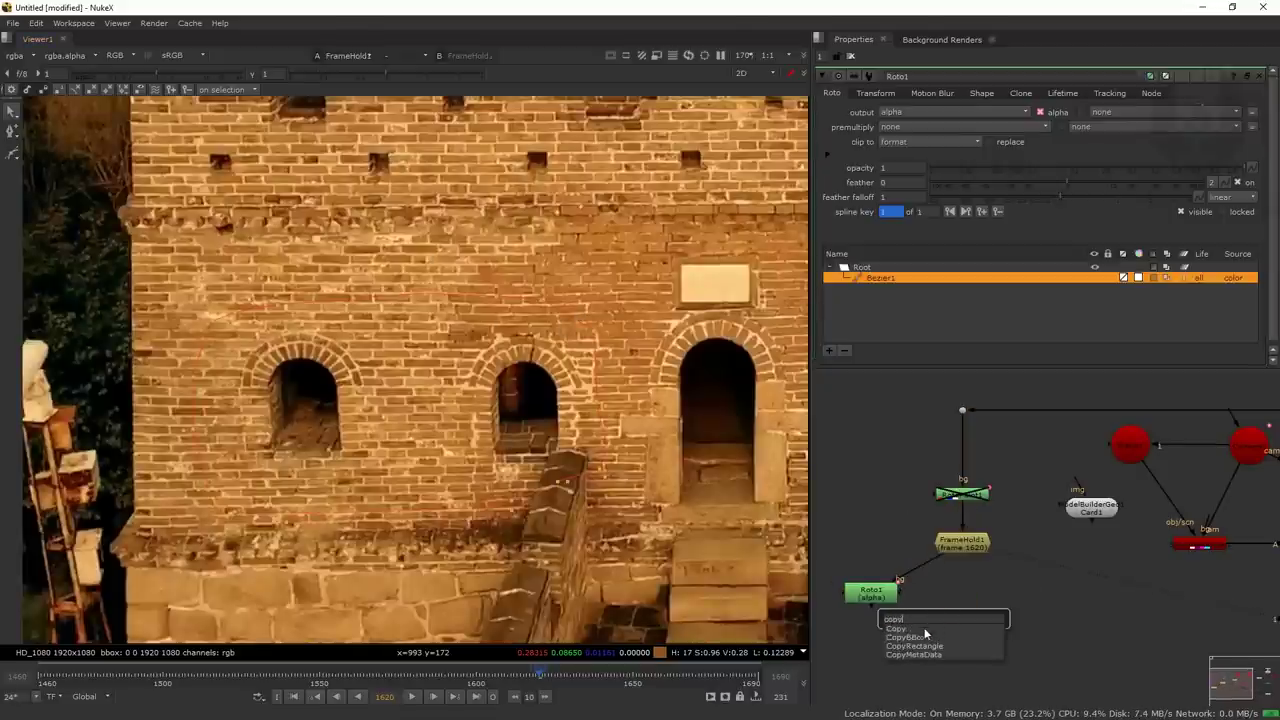
pyautogui.click(924, 628)
pyautogui.moveTo(957, 618); pyautogui.dragTo(878, 604)
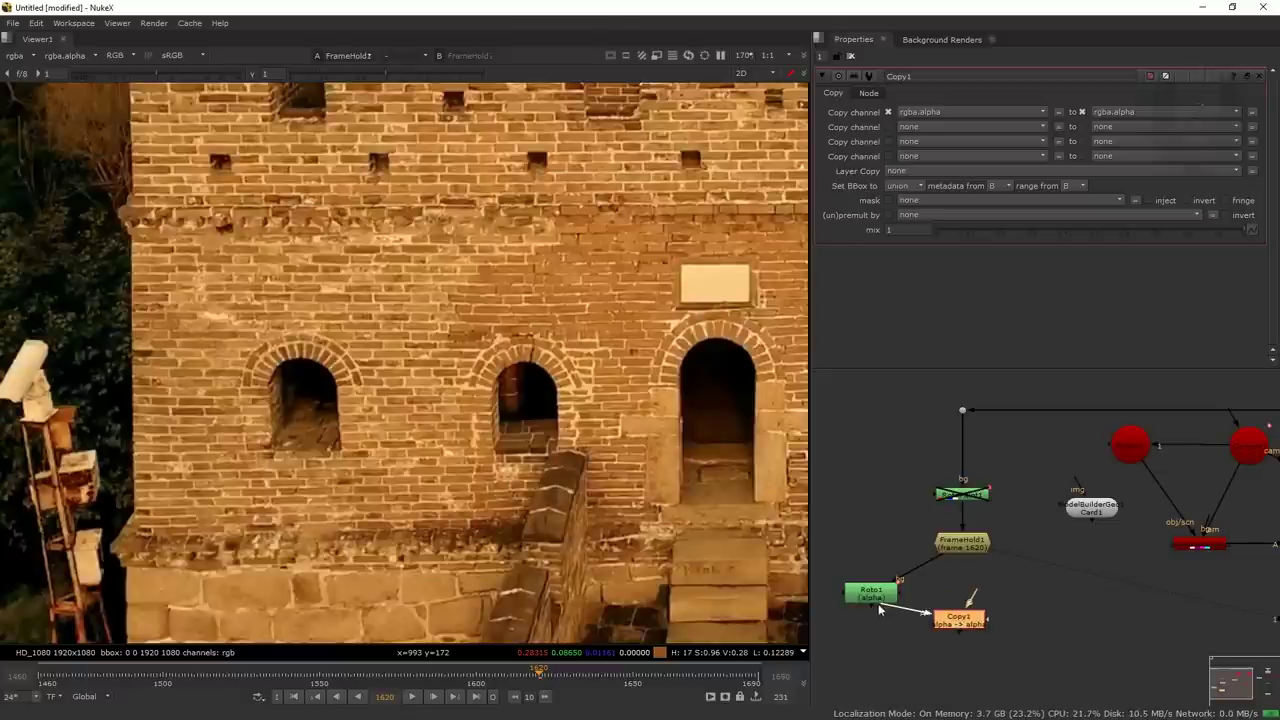
pyautogui.moveTo(968, 553); pyautogui.dragTo(960, 610)
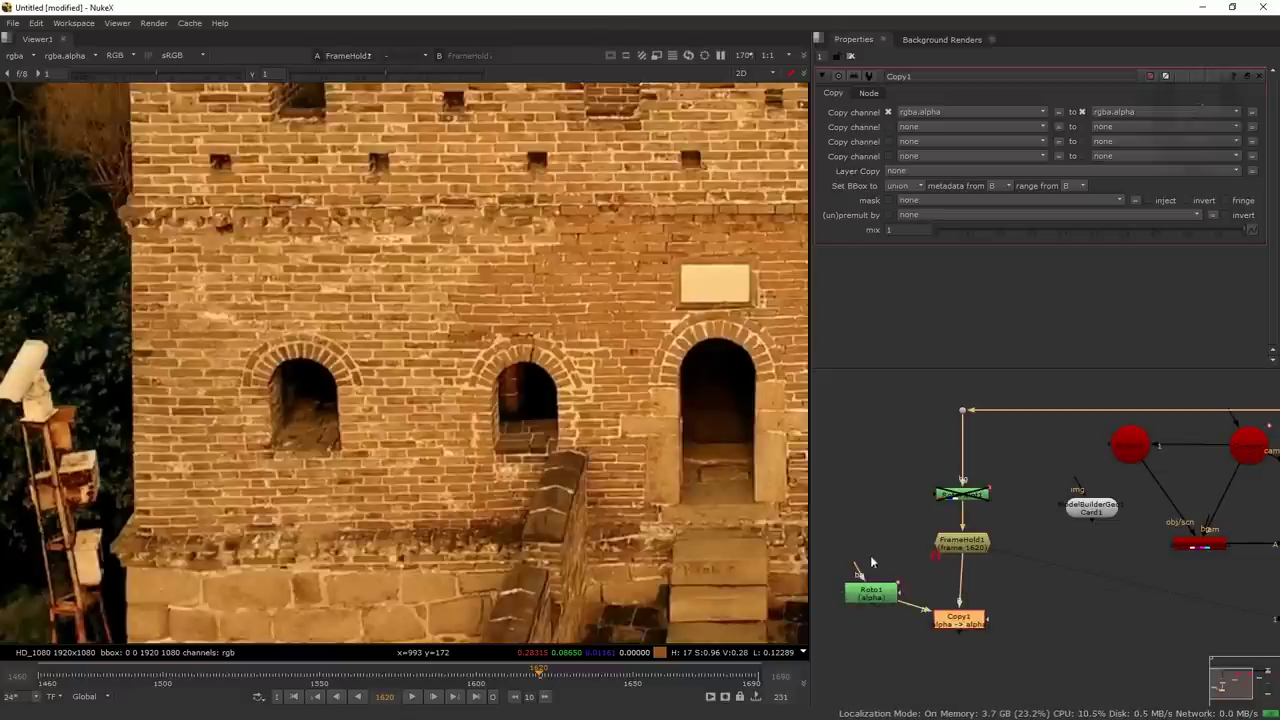
pyautogui.moveTo(883, 601); pyautogui.dragTo(878, 607)
pyautogui.moveTo(959, 626); pyautogui.dragTo(962, 610)
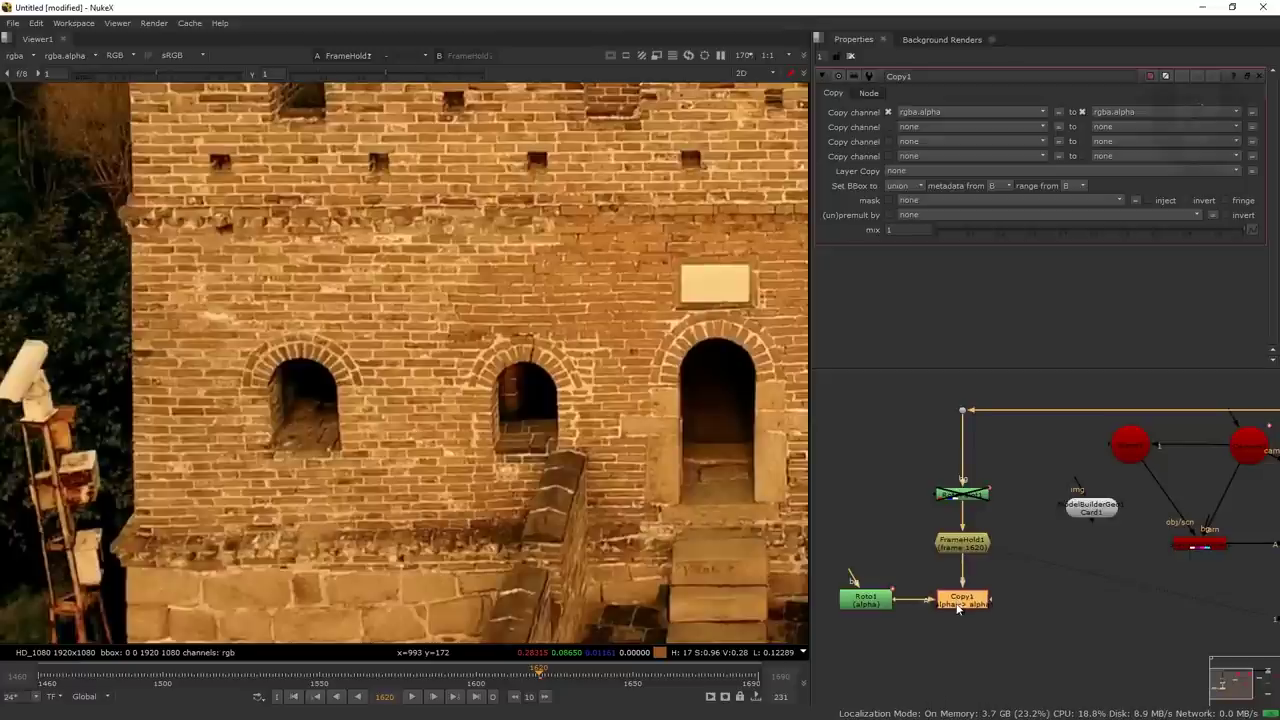
# Add a Premult node after Copy1 and view its result.
pyautogui.press('Tab')
pyautogui.write('pre')
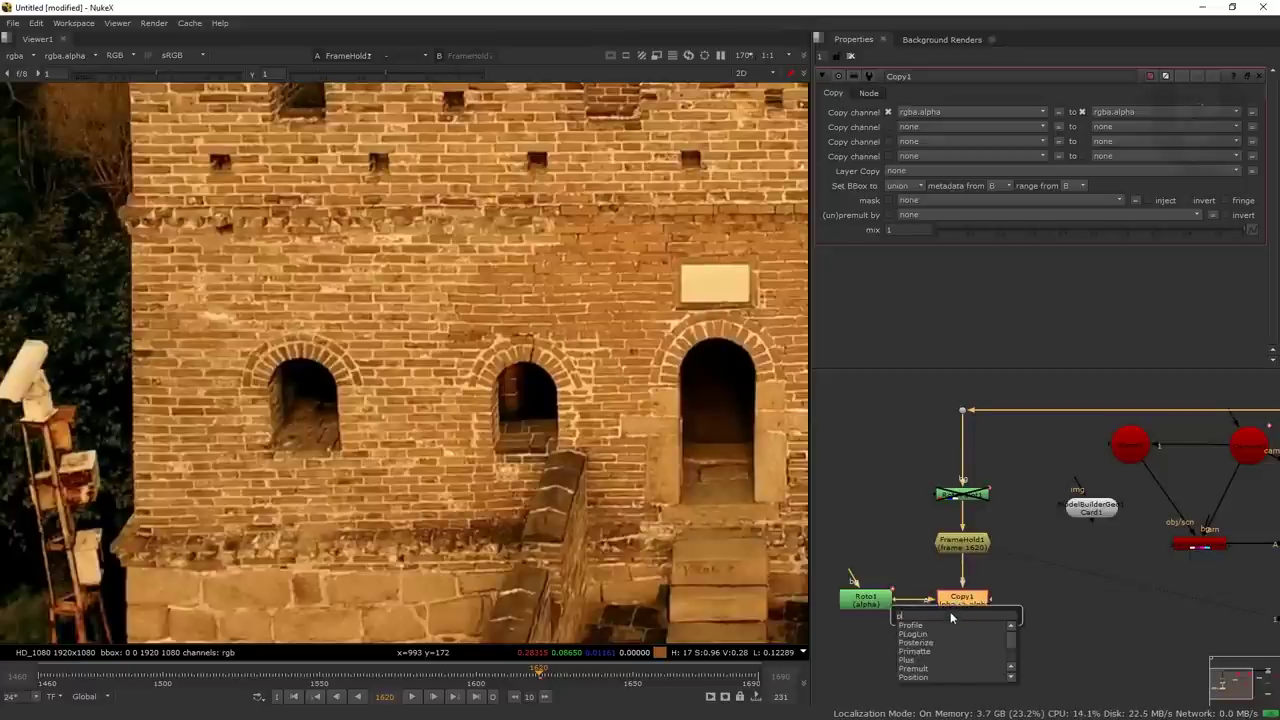
pyautogui.click(935, 626)
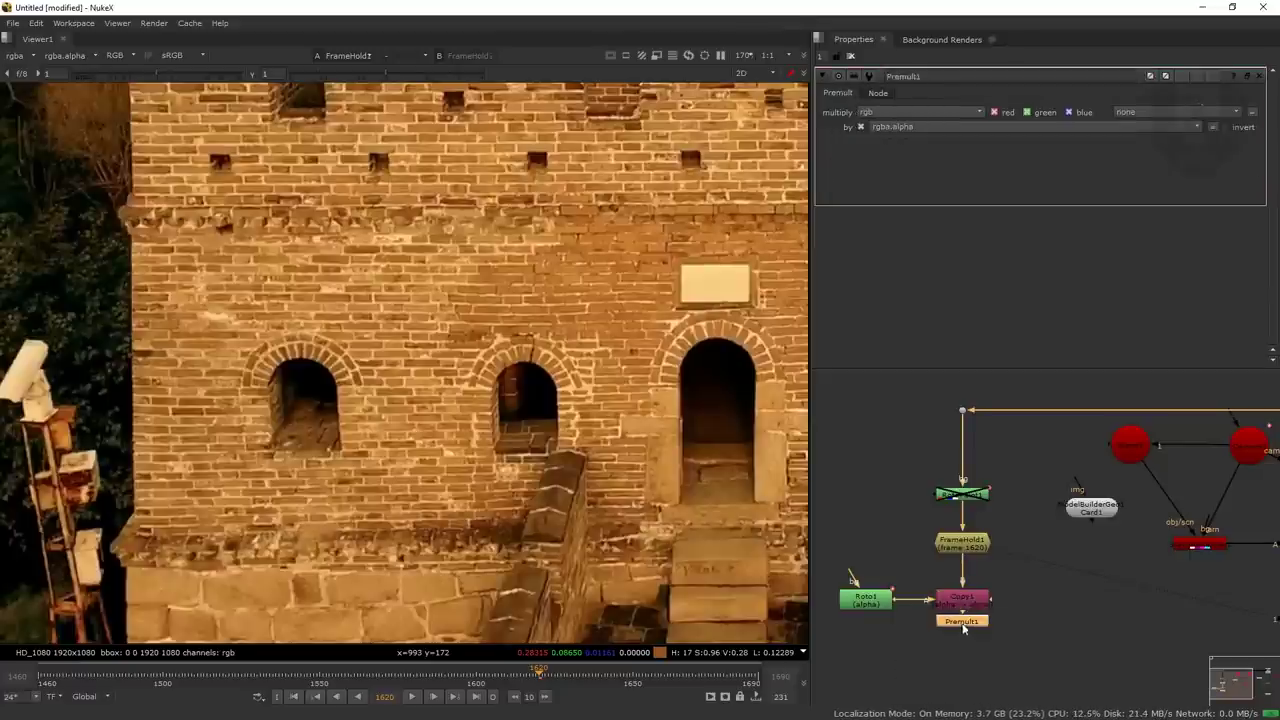
pyautogui.press('1')
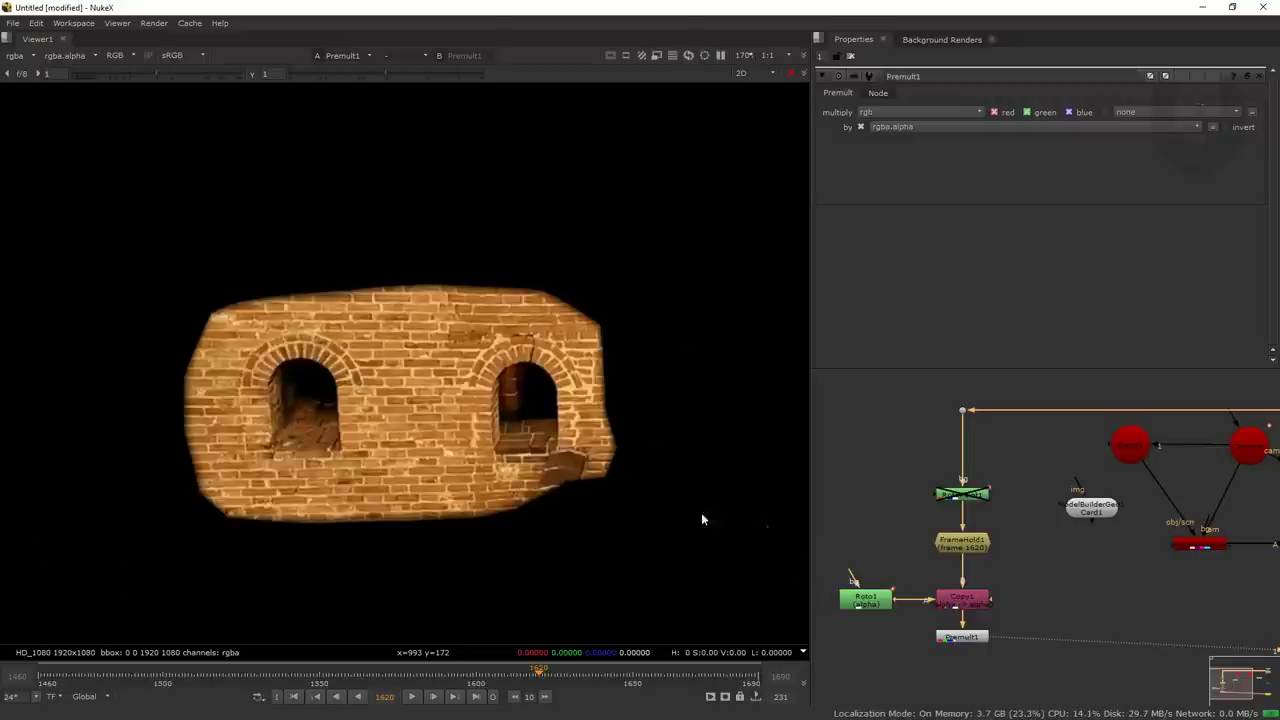
# Re-enable RotoPaint1, leave Roto1's bg input disconnected, and check the painted wall patch in the viewer.
pyautogui.moveTo(940, 551); pyautogui.dragTo(870, 597)
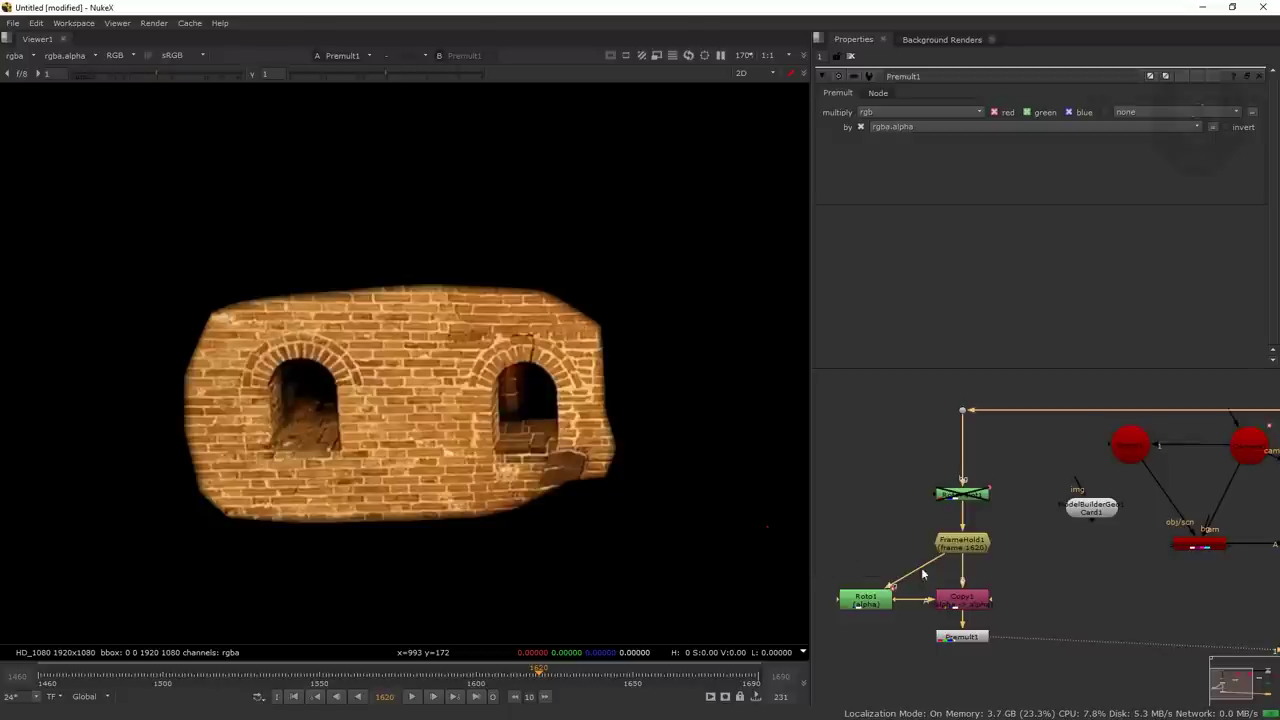
pyautogui.click(966, 500)
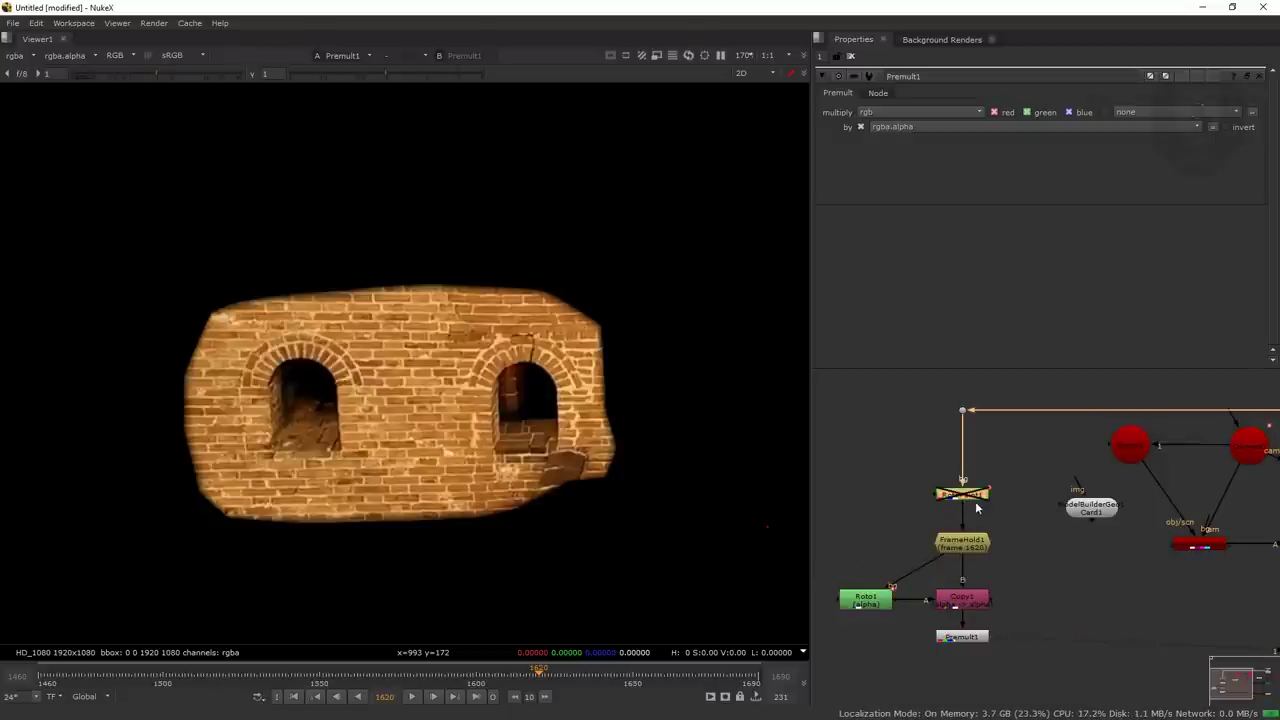
pyautogui.press('d')
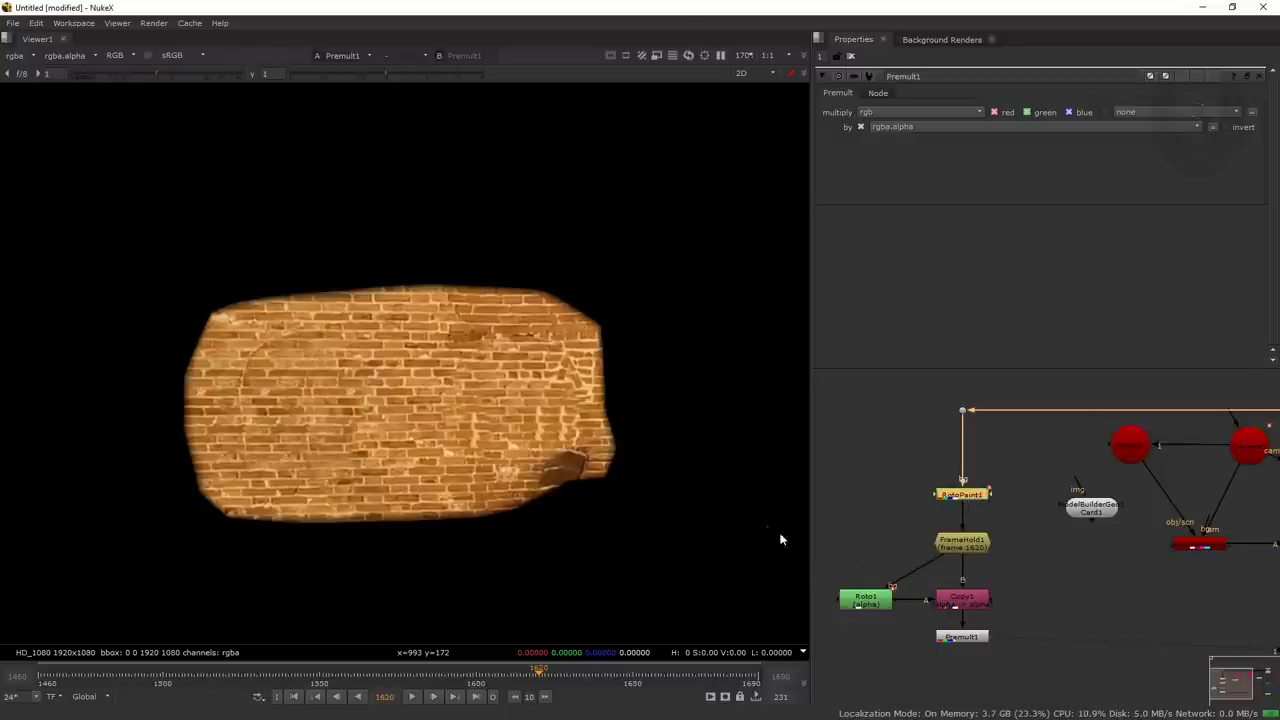
pyautogui.moveTo(941, 565); pyautogui.dragTo(928, 566)
pyautogui.scroll(-3, 569, 456)
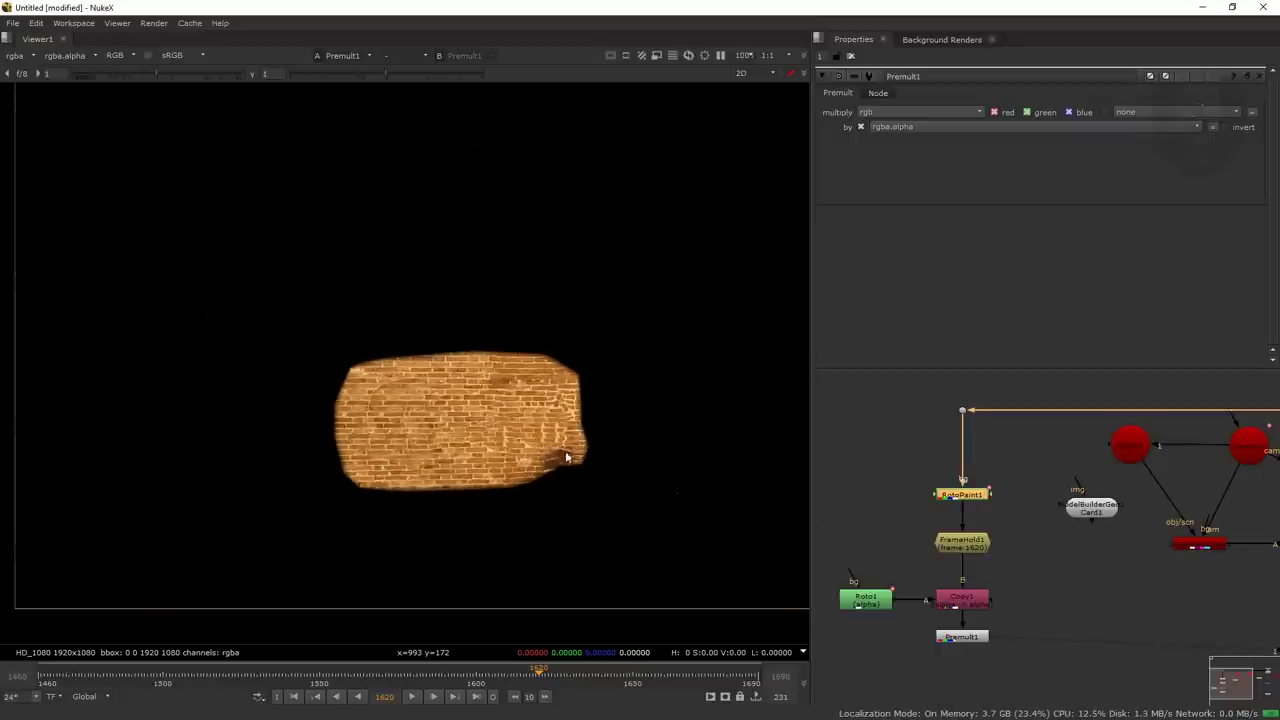
pyautogui.scroll(-2, 554, 462)
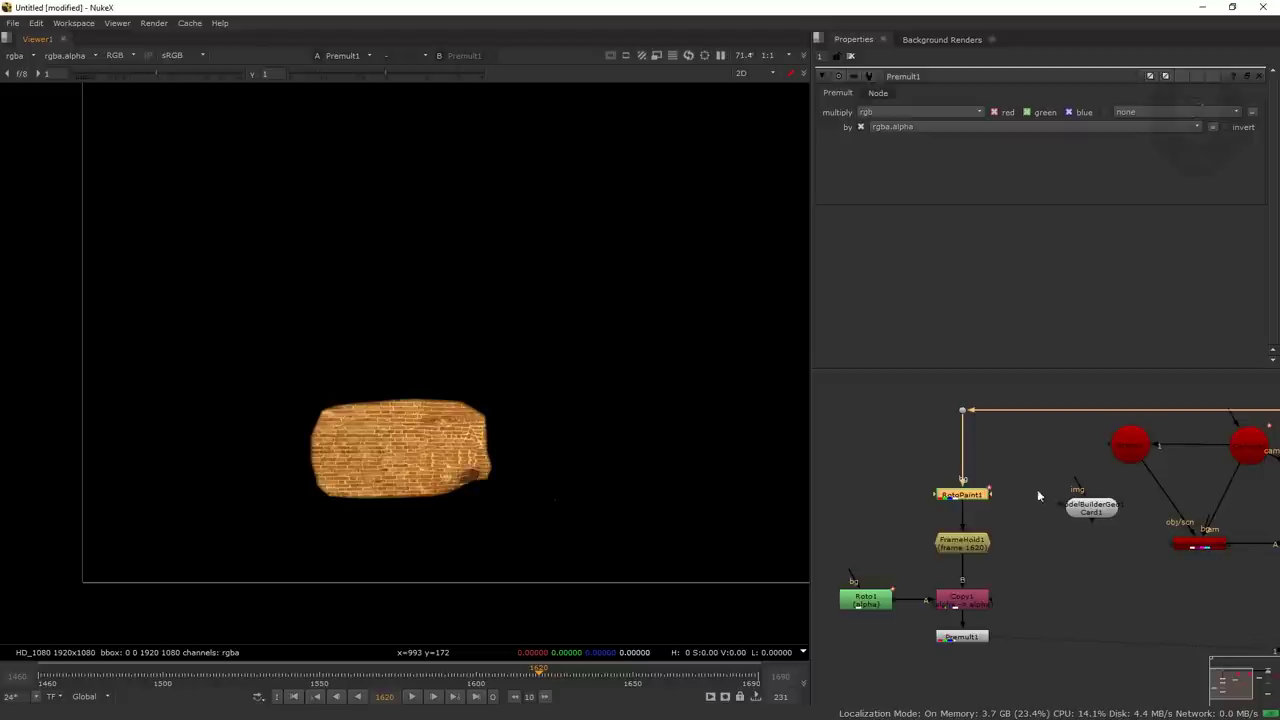
# Add a Project3D node below the ModelBuilder card geometry, next to the Premult branch.
pyautogui.click(1079, 516)
pyautogui.moveTo(1002, 663); pyautogui.dragTo(1008, 630)
pyautogui.click(1052, 604)
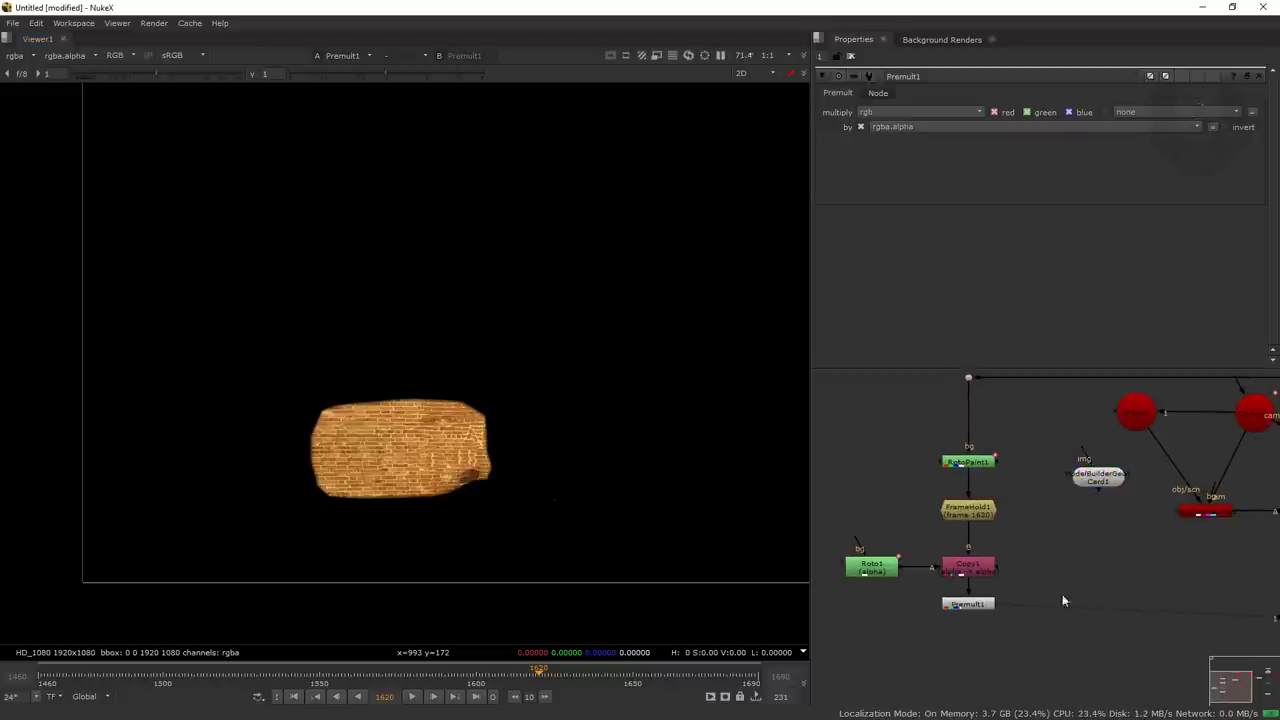
pyautogui.press('Tab')
pyautogui.write('proj')
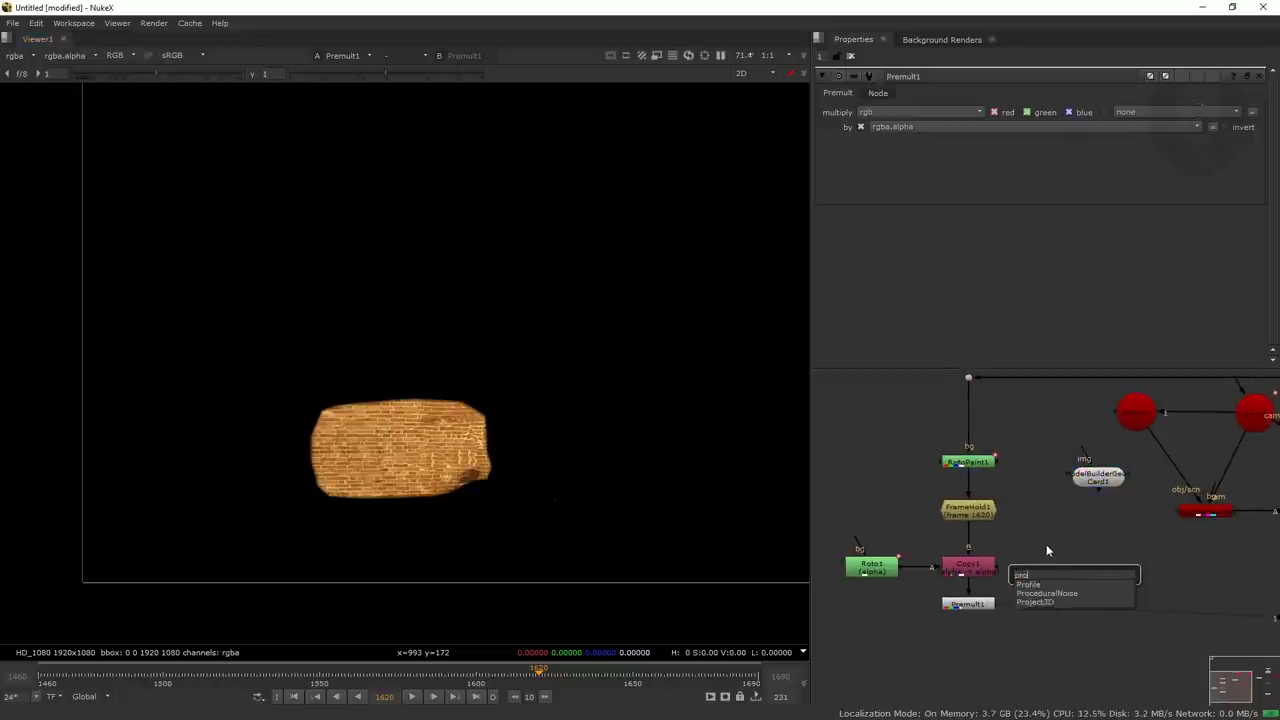
pyautogui.write('ect')
pyautogui.press('Return')
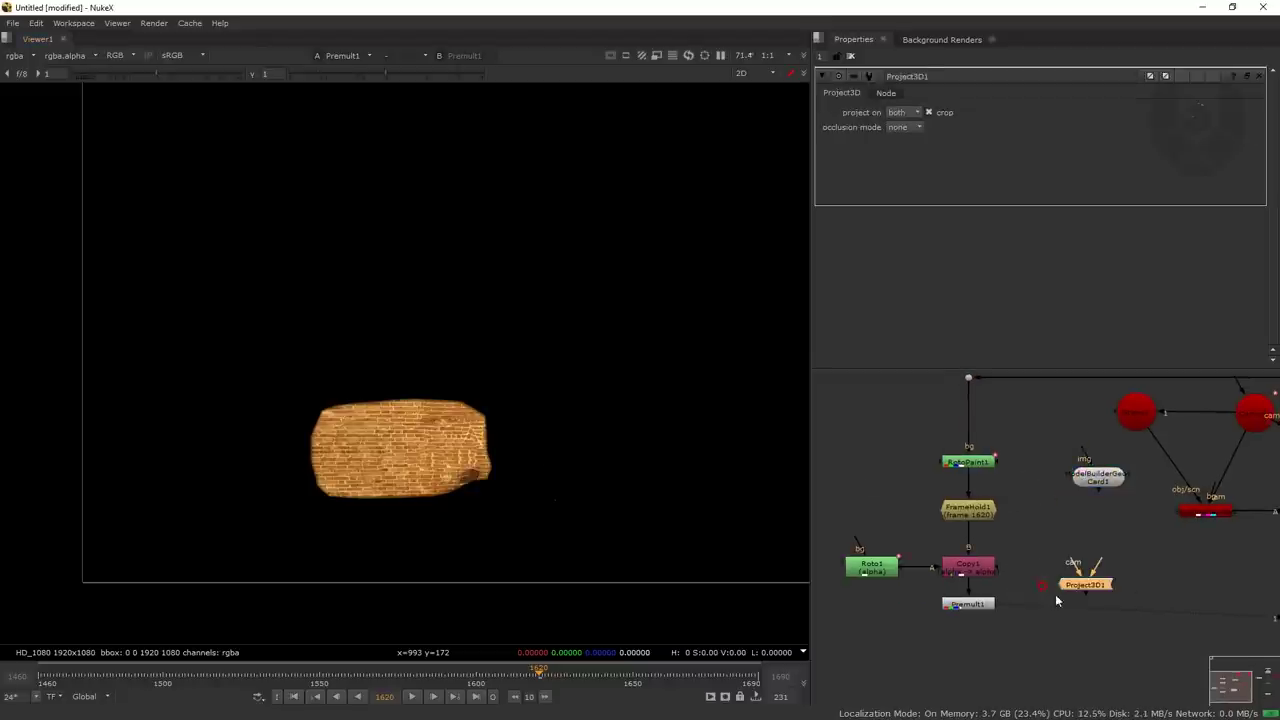
pyautogui.moveTo(1067, 544); pyautogui.dragTo(999, 576)
pyautogui.moveTo(1033, 517); pyautogui.dragTo(1017, 576)
pyautogui.moveTo(1096, 535); pyautogui.dragTo(1083, 531)
# Tidy the footage branch, duplicate the FrameHold node held at frame 1620, and connect the copy to the tracked camera.
pyautogui.scroll(-3, 1083, 536)
pyautogui.moveTo(1234, 486); pyautogui.dragTo(1230, 468)
pyautogui.moveTo(955, 487); pyautogui.dragTo(953, 468)
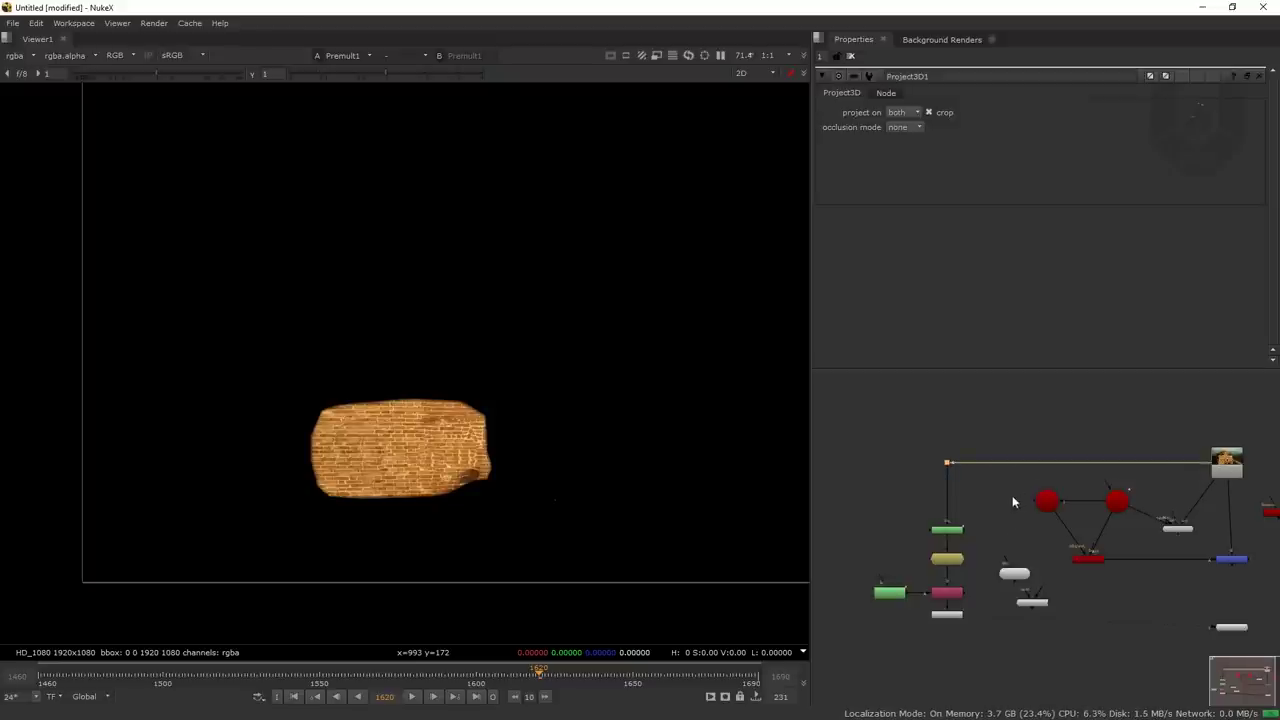
pyautogui.scroll(2, 1017, 496)
pyautogui.moveTo(1022, 516); pyautogui.dragTo(947, 502)
pyautogui.press('Tab')
pyautogui.click(930, 547)
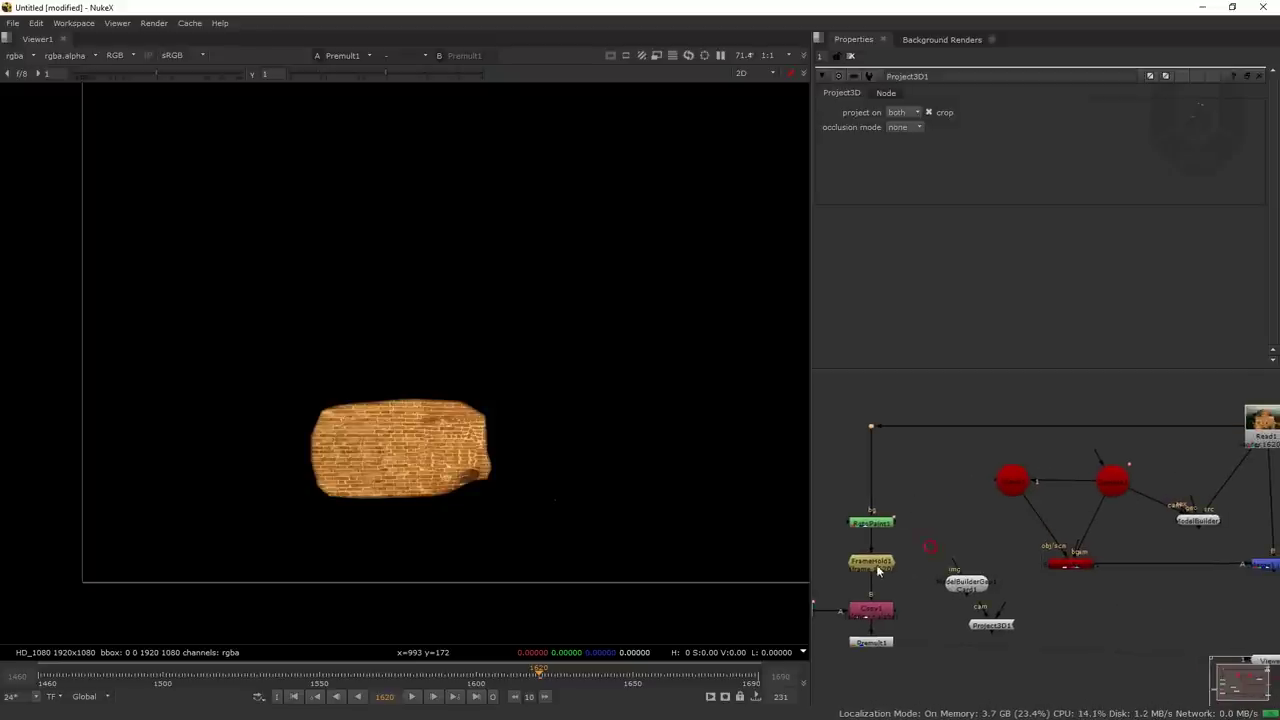
pyautogui.press('ctrl')
pyautogui.hotkey('ctrl', 'v')
pyautogui.moveTo(959, 518); pyautogui.dragTo(1106, 490)
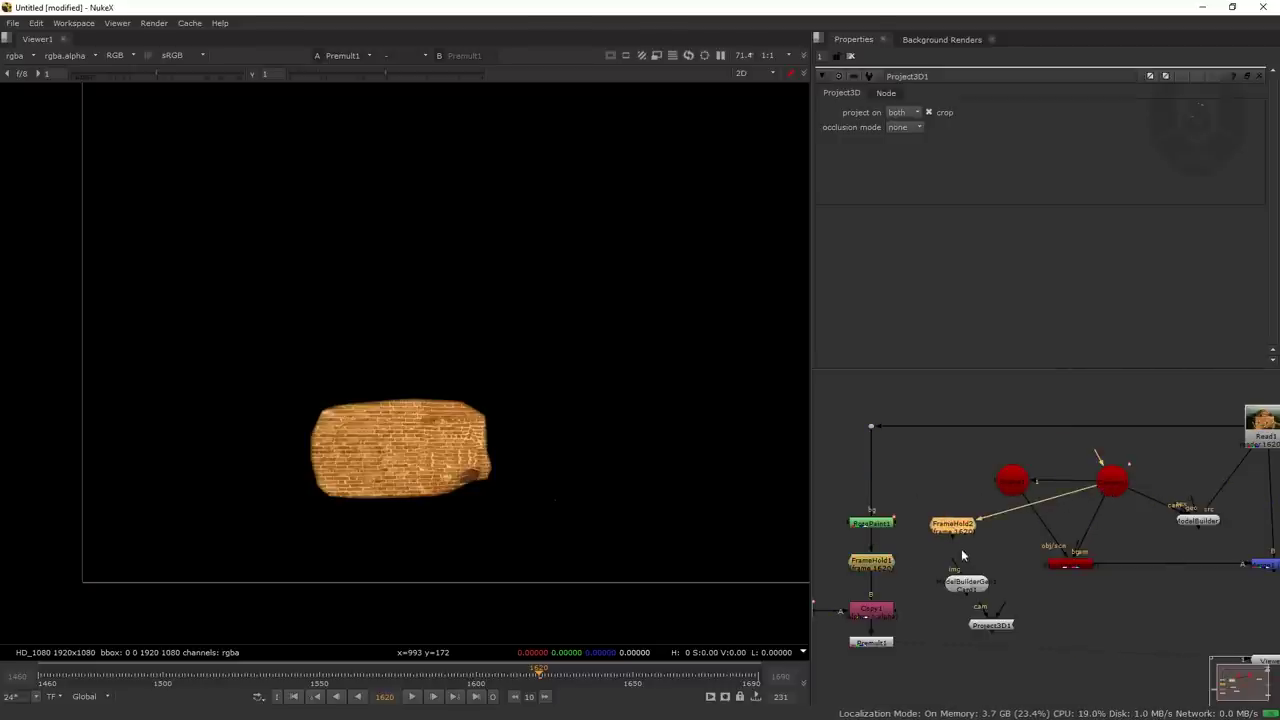
# Connect Project3D1 to FrameHold2 as camera and Premult1 as image, then feed it into the card geometry linked to the scene.
pyautogui.moveTo(967, 583); pyautogui.dragTo(1065, 601)
pyautogui.moveTo(991, 626); pyautogui.dragTo(871, 641)
pyautogui.moveTo(1053, 605); pyautogui.dragTo(1018, 485)
pyautogui.moveTo(1030, 612); pyautogui.dragTo(1056, 613)
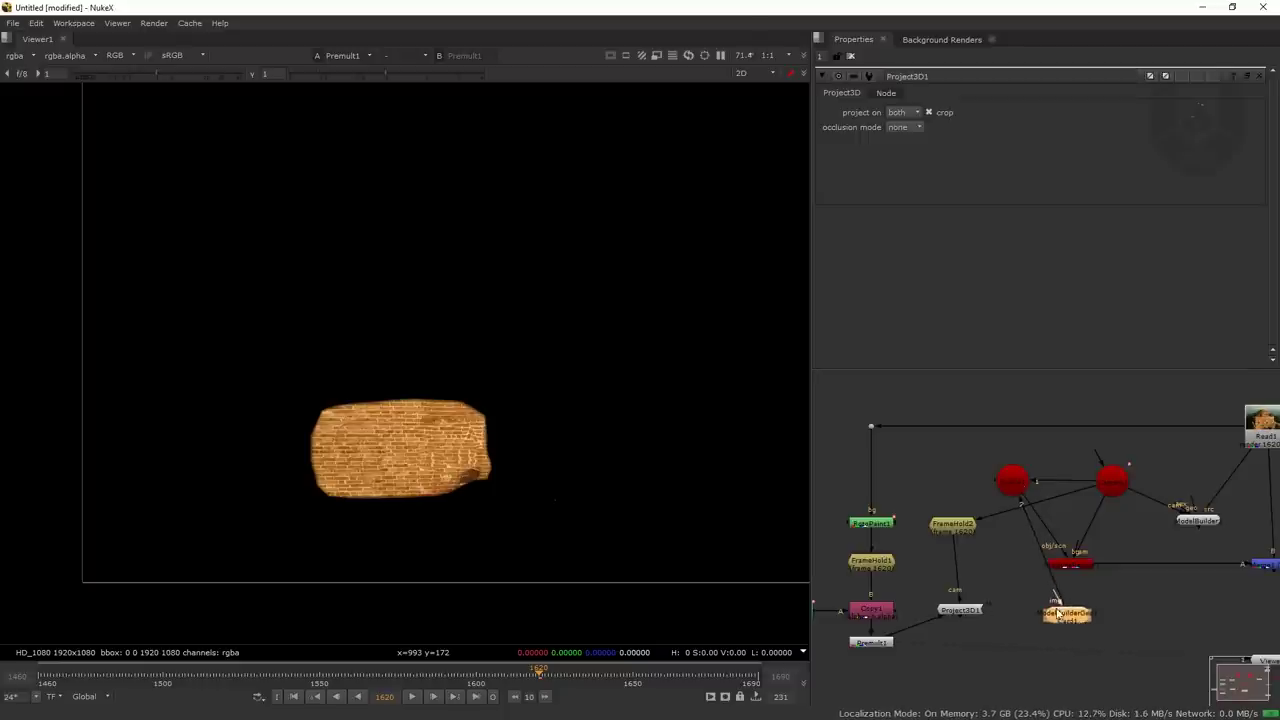
pyautogui.moveTo(978, 611); pyautogui.dragTo(980, 612)
# View the Merge1 composite and play the shot forward to check how the projected patch sticks to the tower.
pyautogui.moveTo(1122, 577); pyautogui.dragTo(1013, 559)
pyautogui.click(1165, 549)
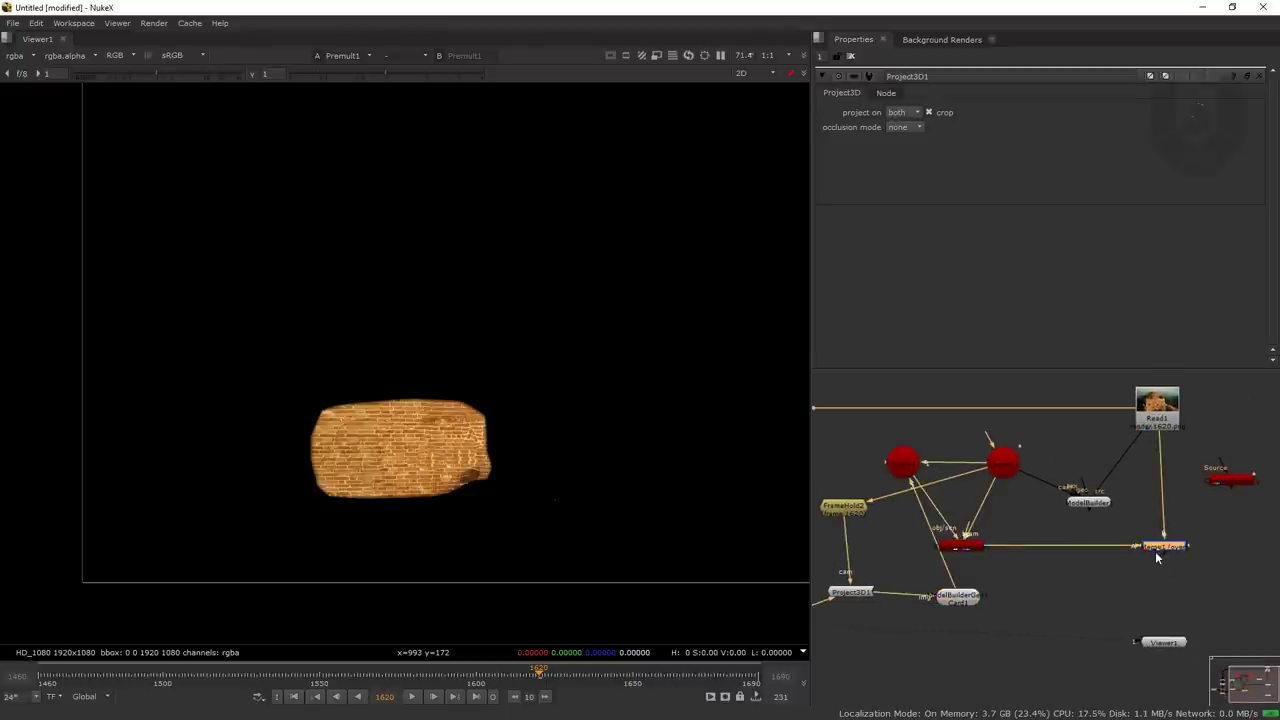
pyautogui.press('1')
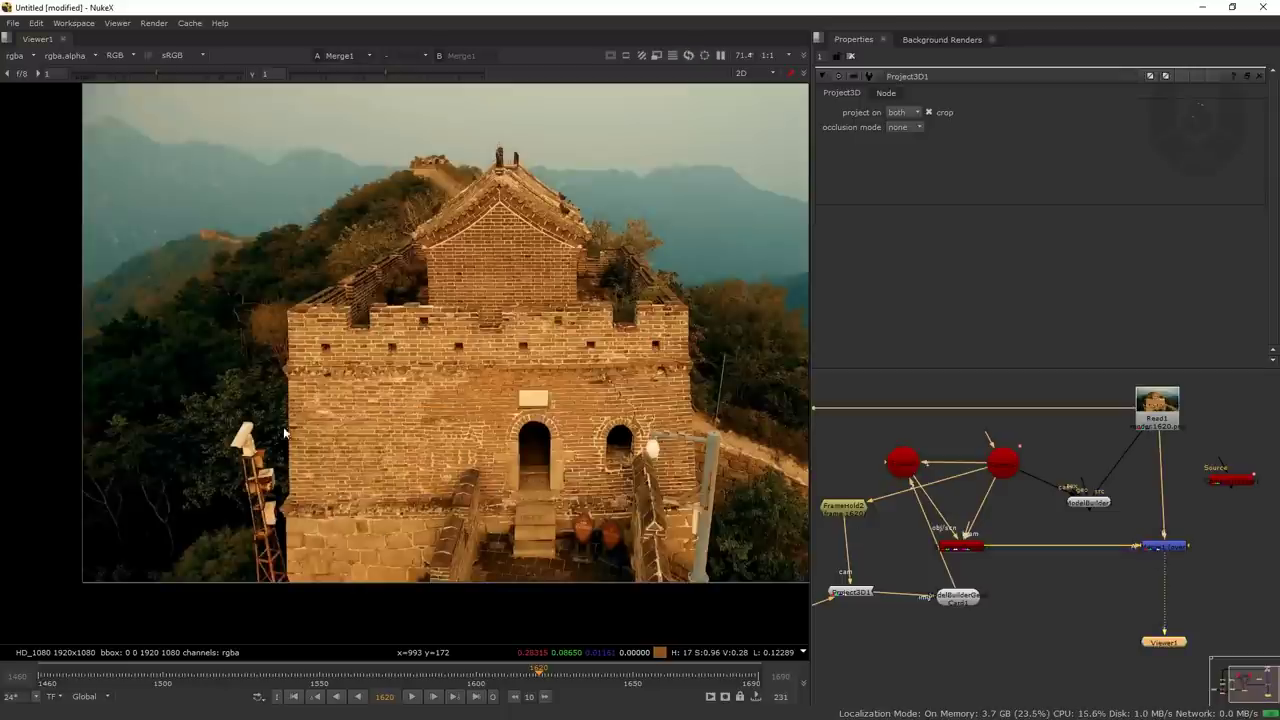
pyautogui.scroll(-4, 452, 485)
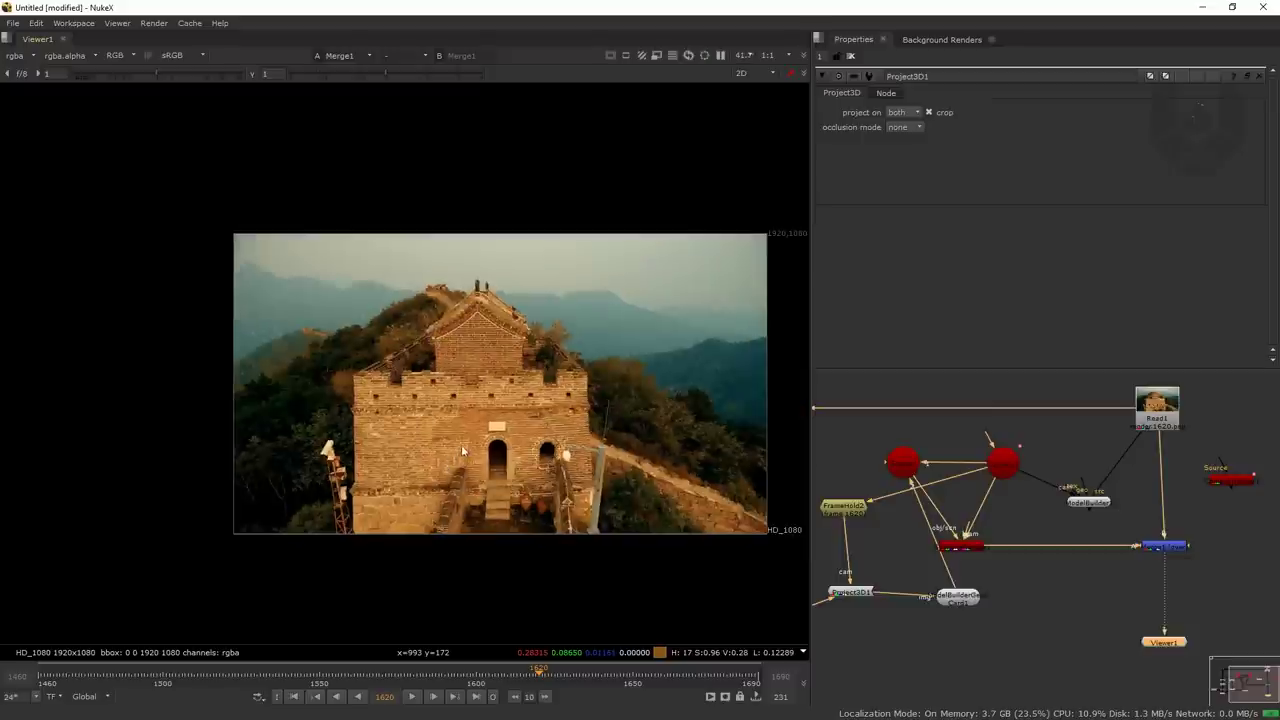
pyautogui.moveTo(497, 453); pyautogui.dragTo(468, 478)
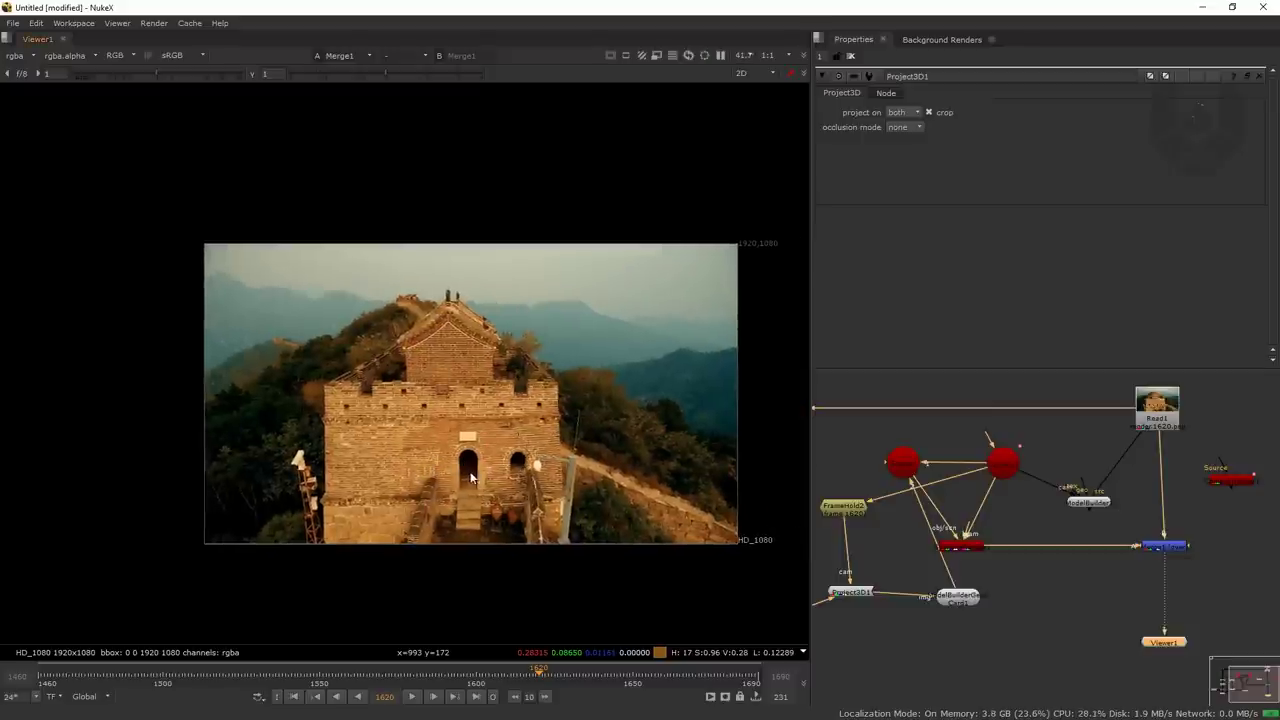
pyautogui.scroll(1, 397, 357)
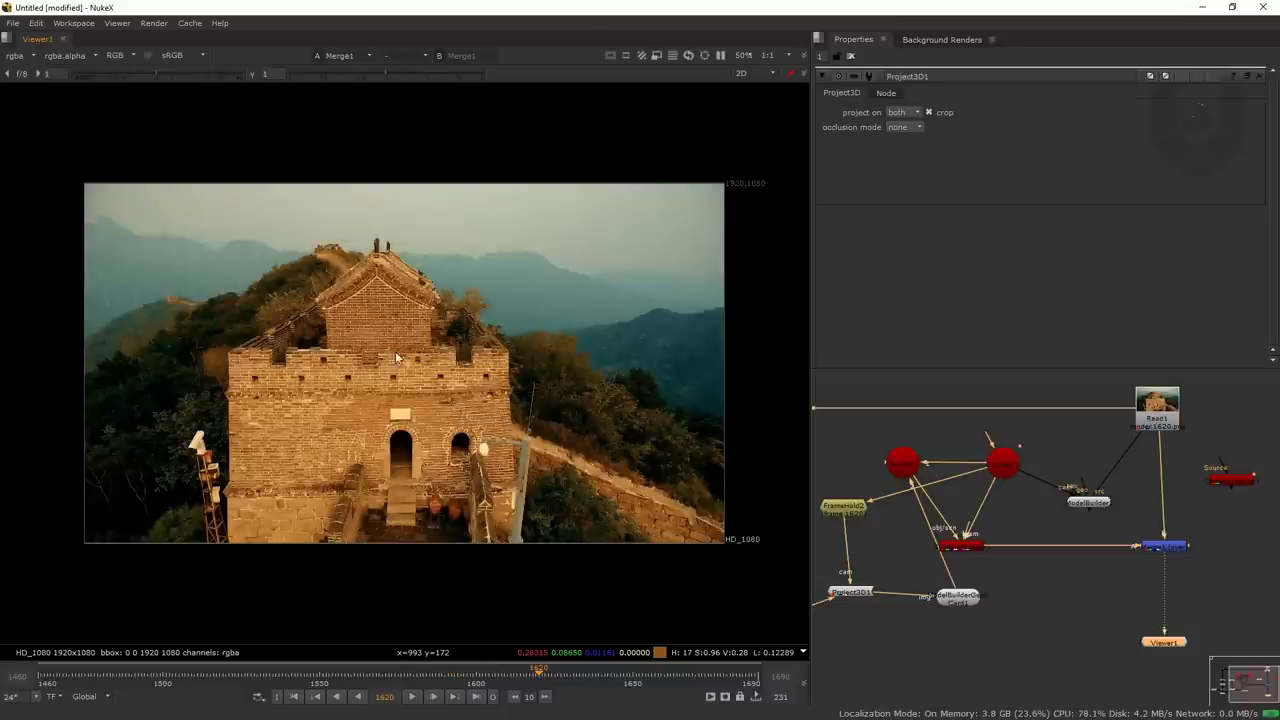
pyautogui.click(435, 704)
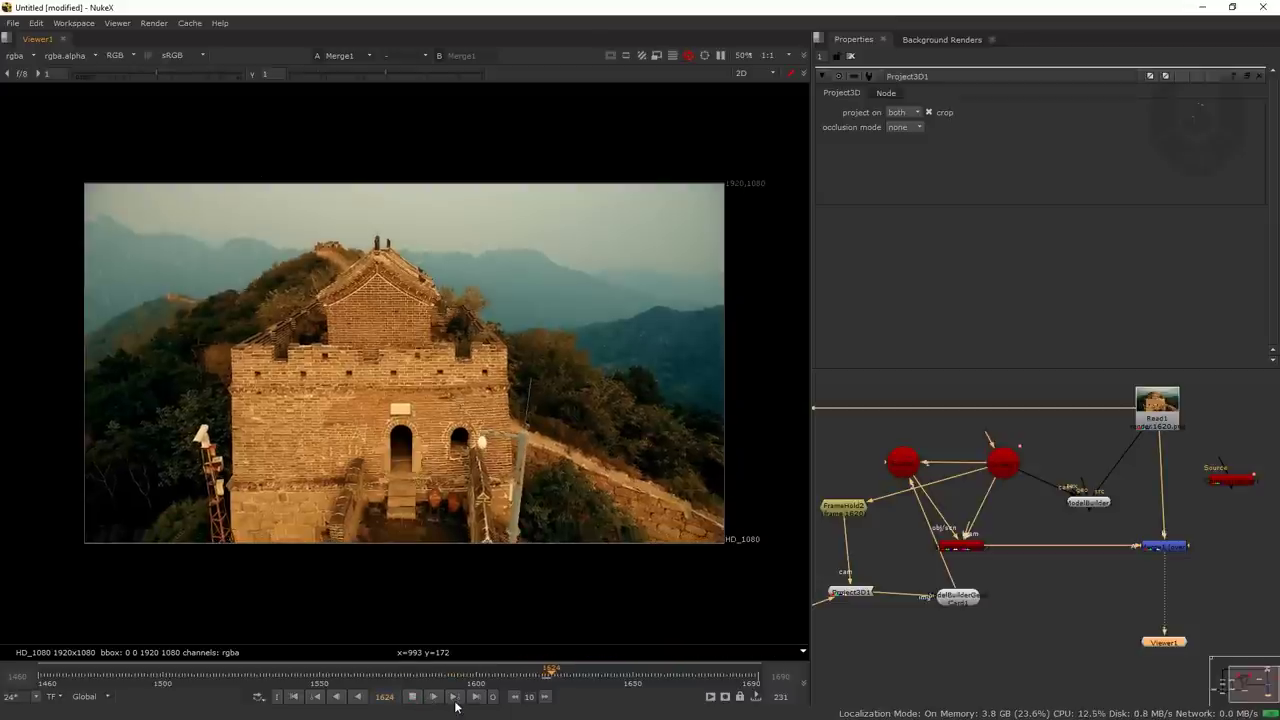